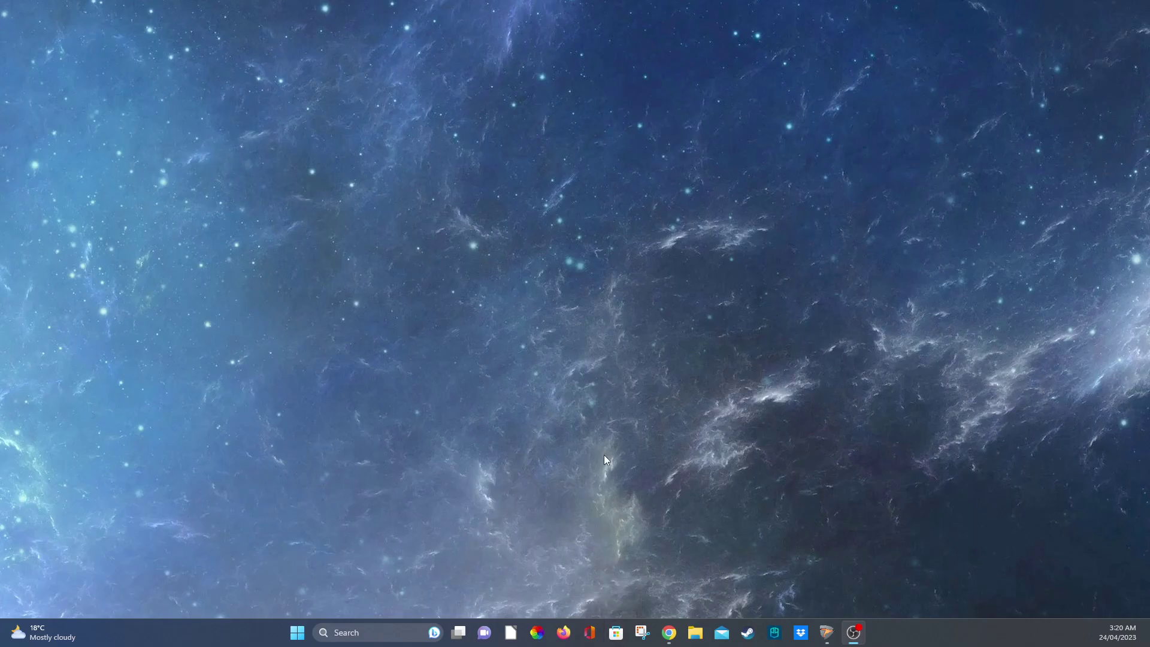
Step: Look at the Cheat Engine download page in a second Chrome tab, then return to the Elden-Ring-CT-TGA repository
left_click(669, 633)
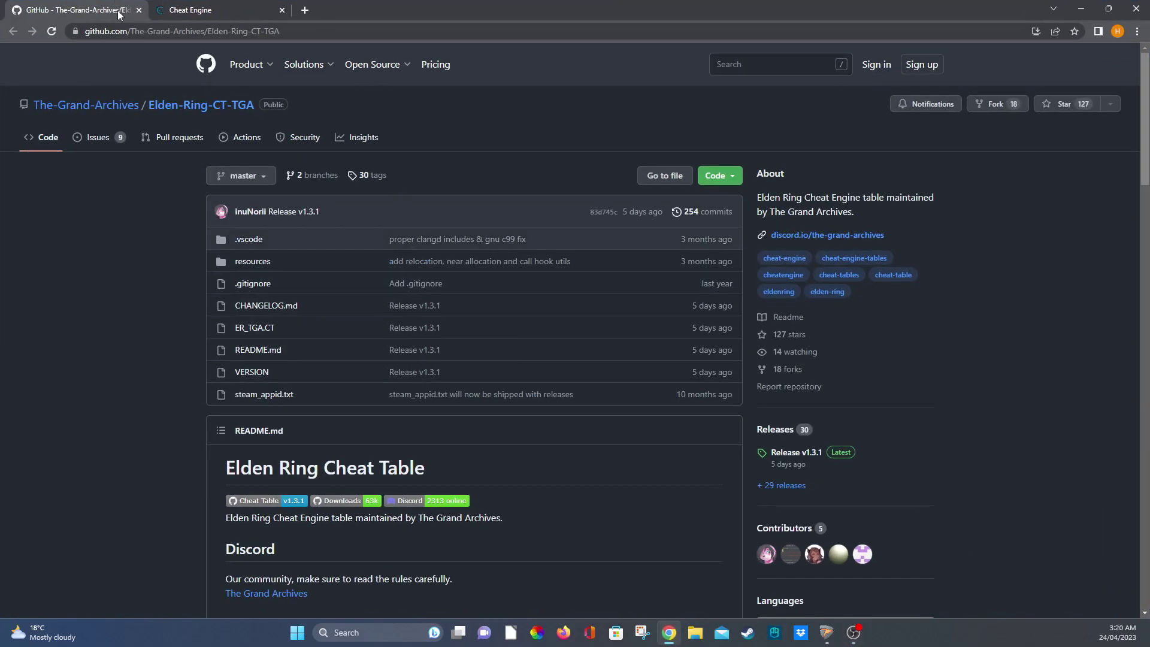
left_click(177, 10)
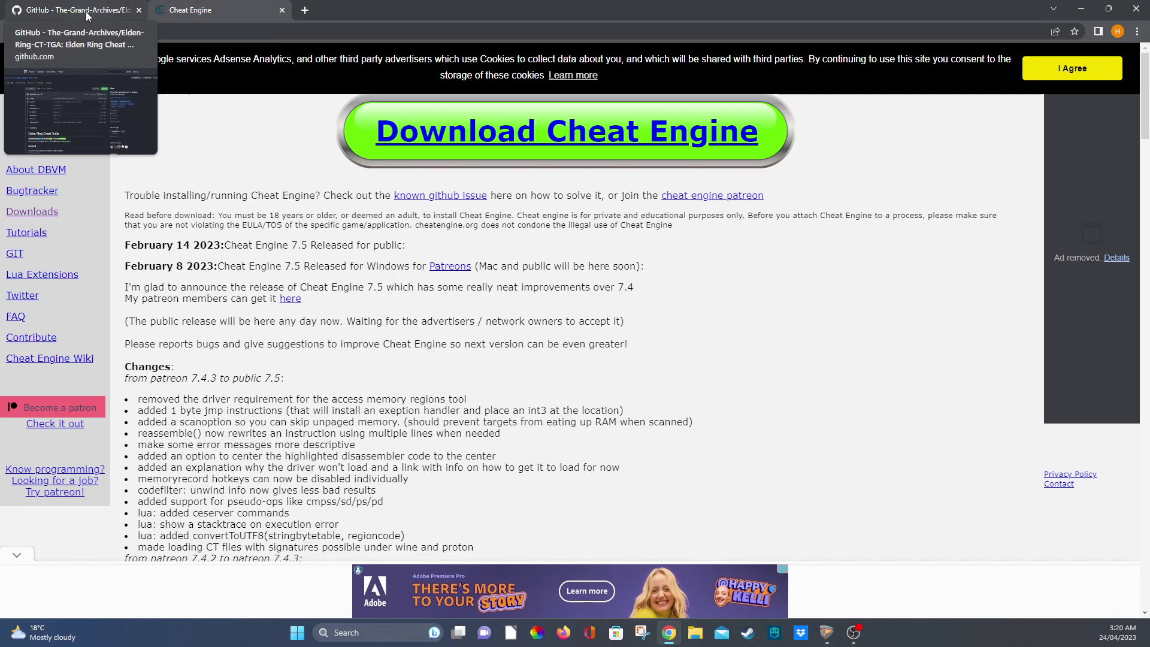
left_click(102, 13)
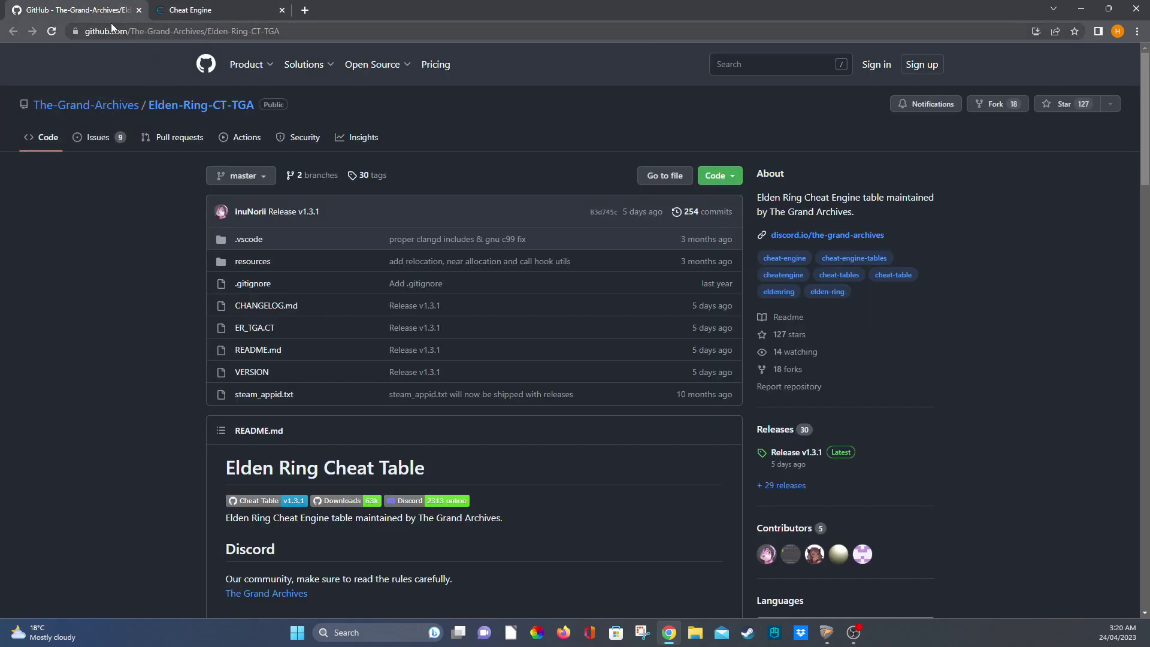
Step: Scroll the README down to the Credits and back to the top, then minimize the browser
mouse_move(121, 108)
scroll(264, 179, "down", 2)
scroll(302, 251, "down", 5)
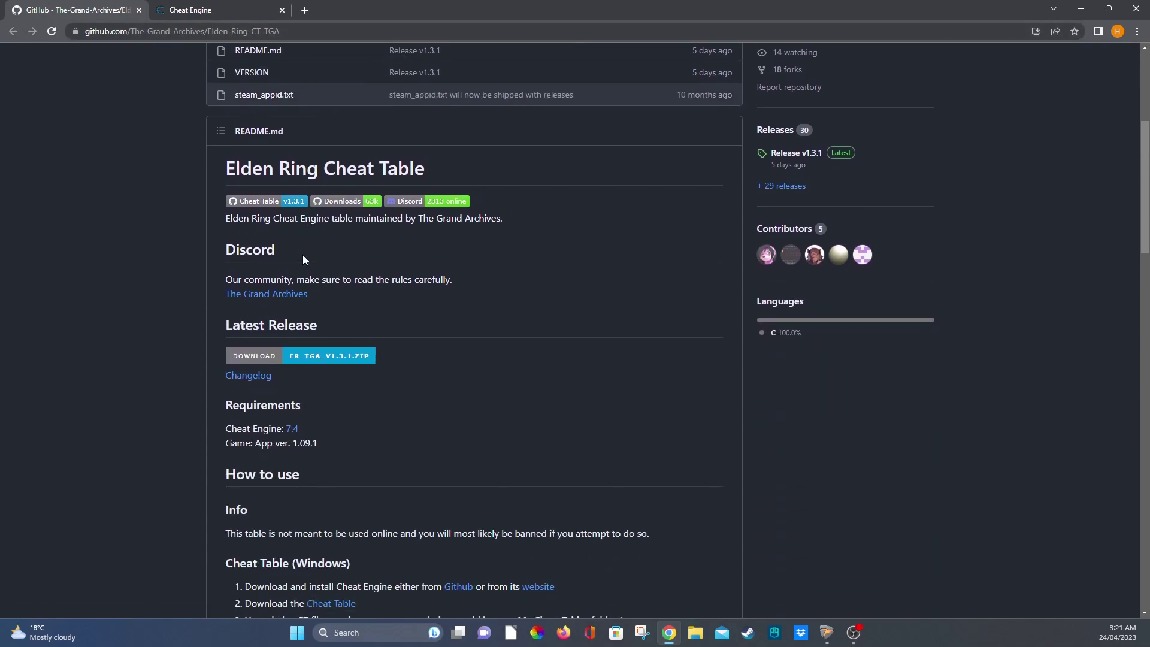
scroll(303, 251, "down", 9)
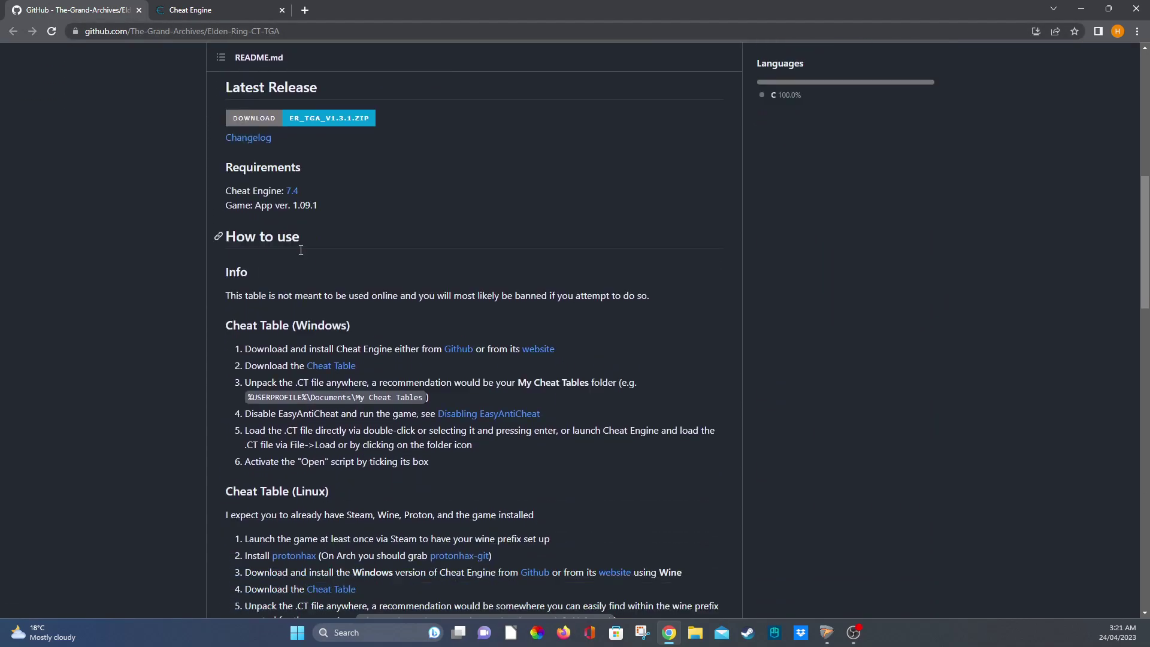
scroll(300, 241, "down", 17)
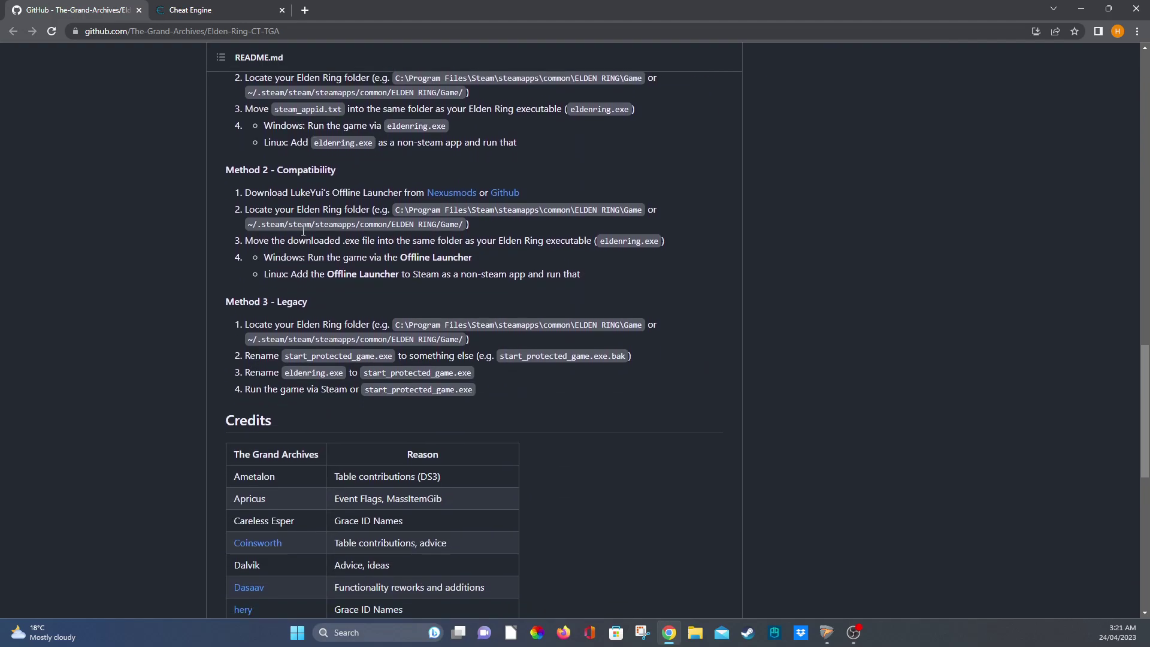
scroll(302, 227, "up", 20)
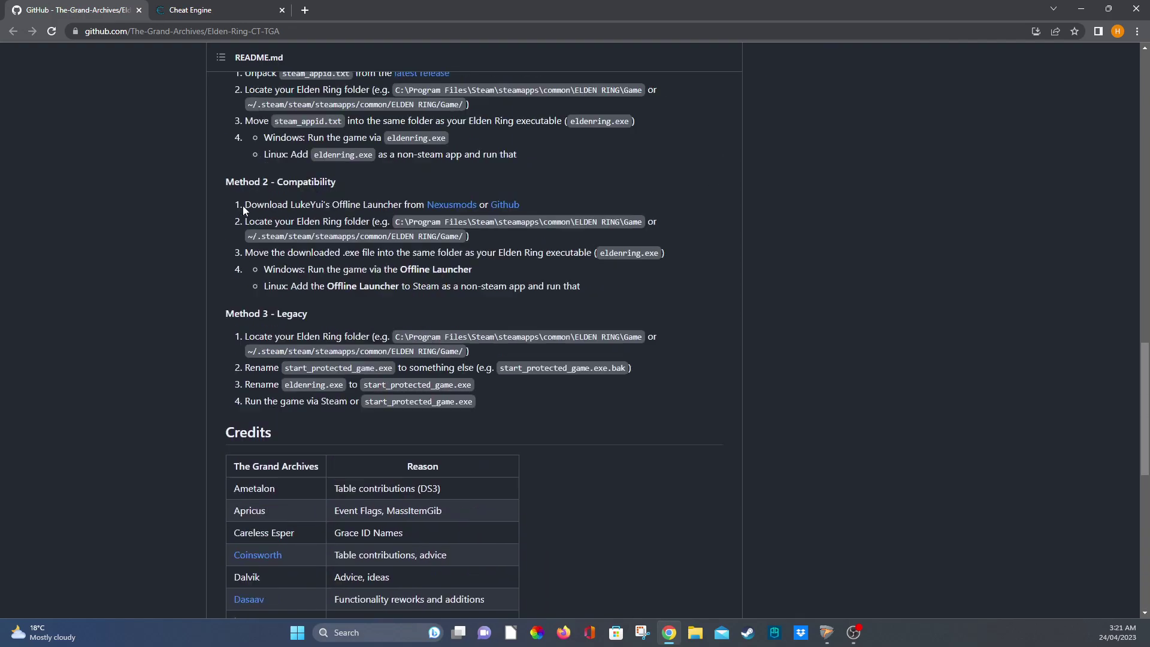
scroll(214, 208, "up", 4)
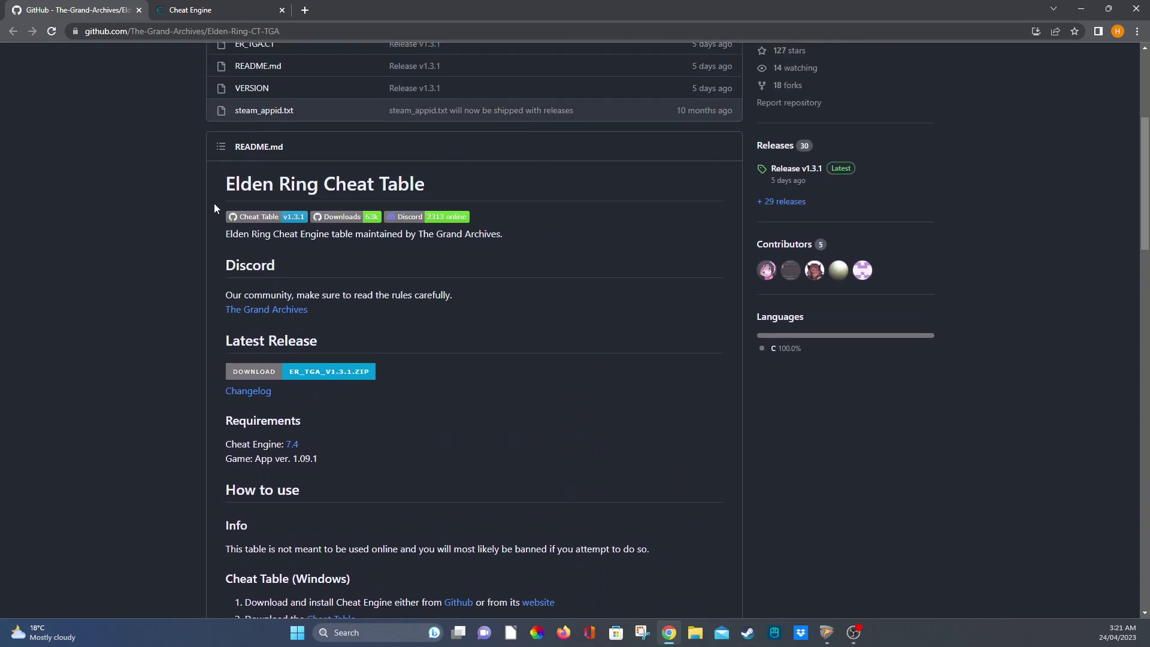
scroll(318, 327, "up", 5)
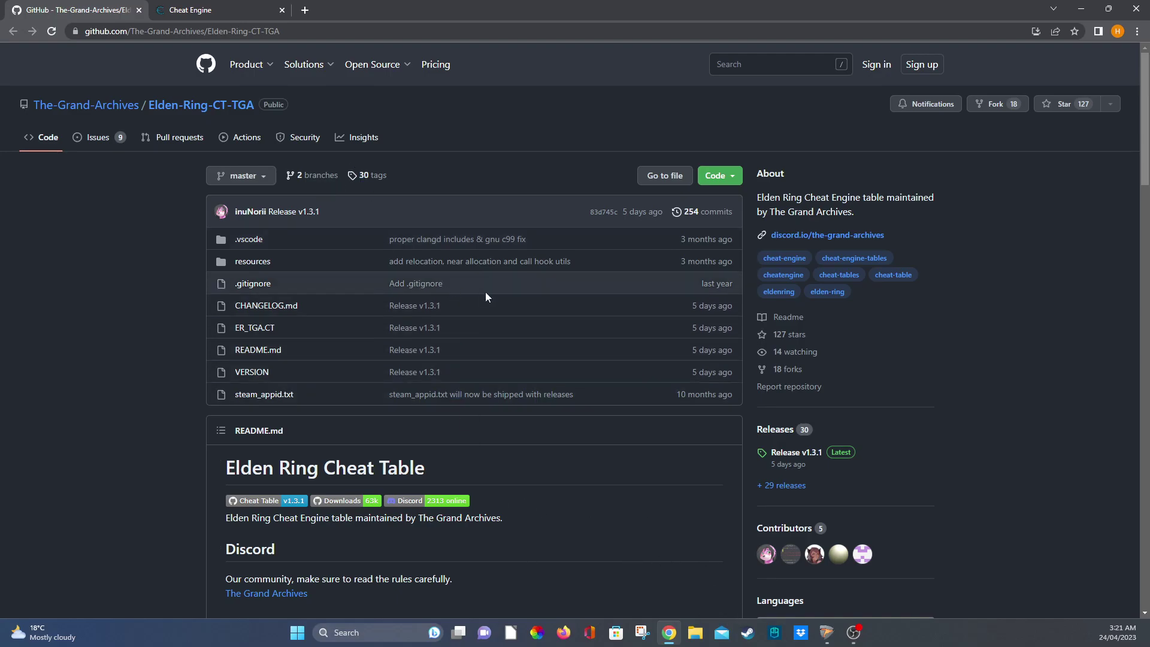
left_click(1081, 9)
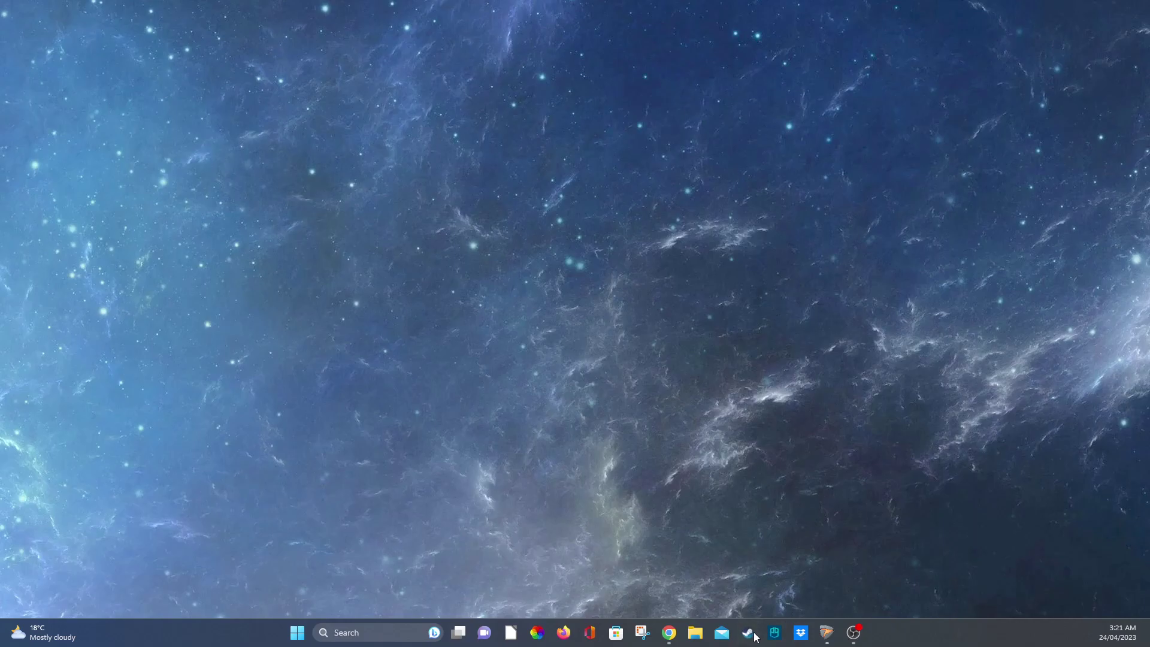
Step: Try the search panel, then launch Steam from its taskbar quick-launch menu
left_click(361, 634)
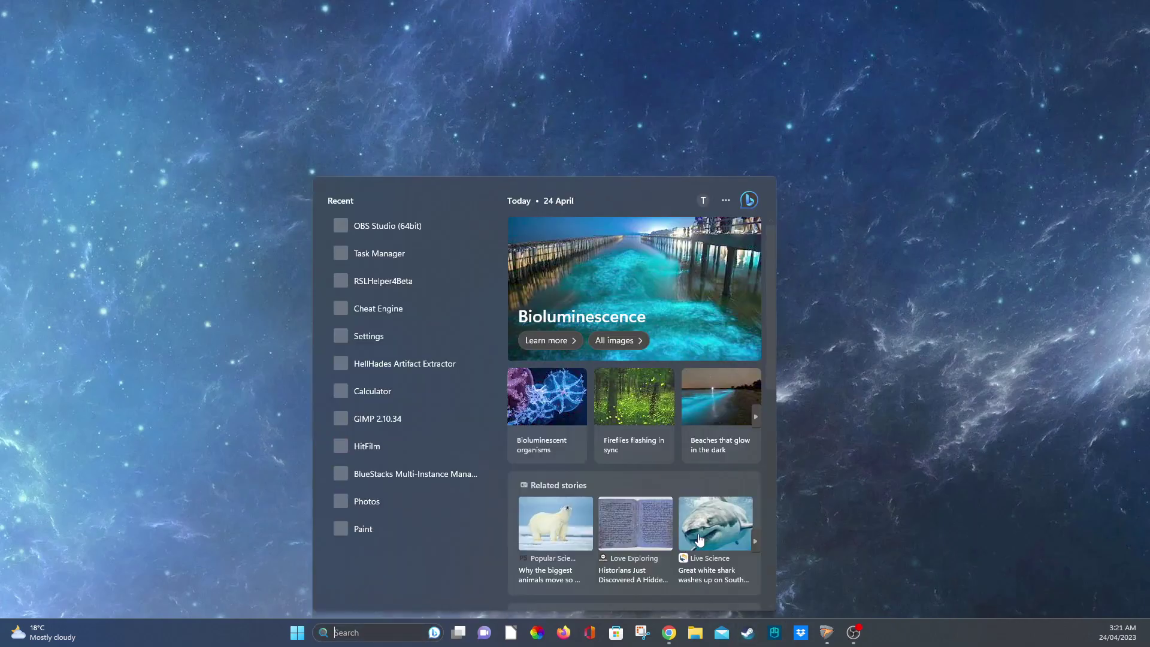
left_click(824, 501)
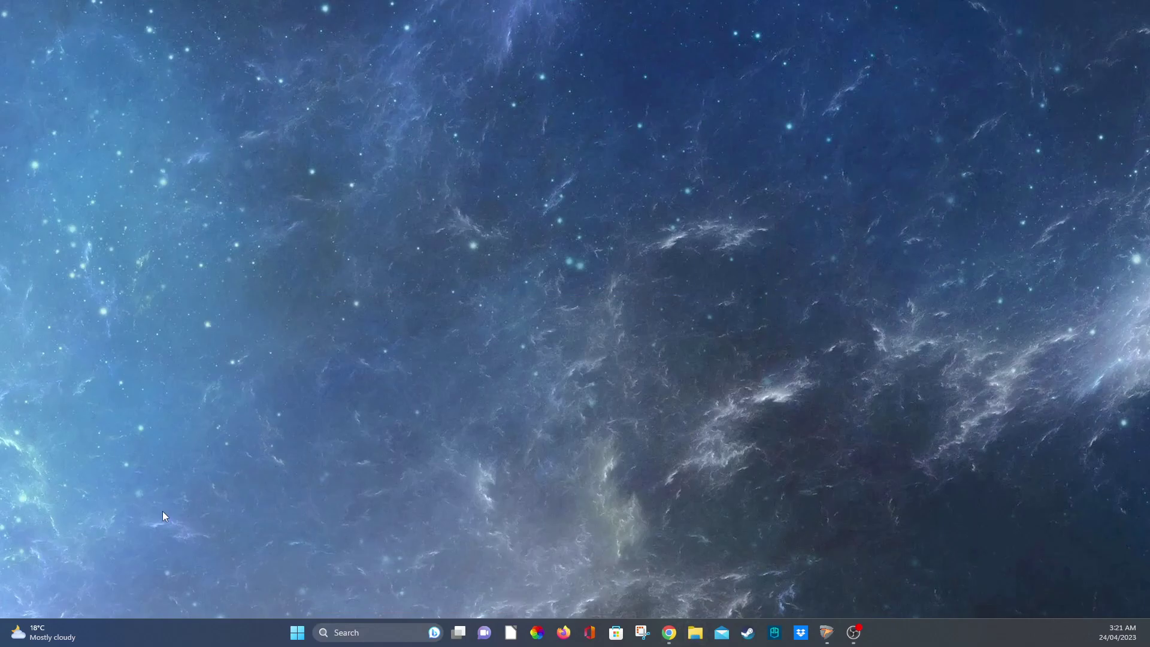
left_click(405, 630)
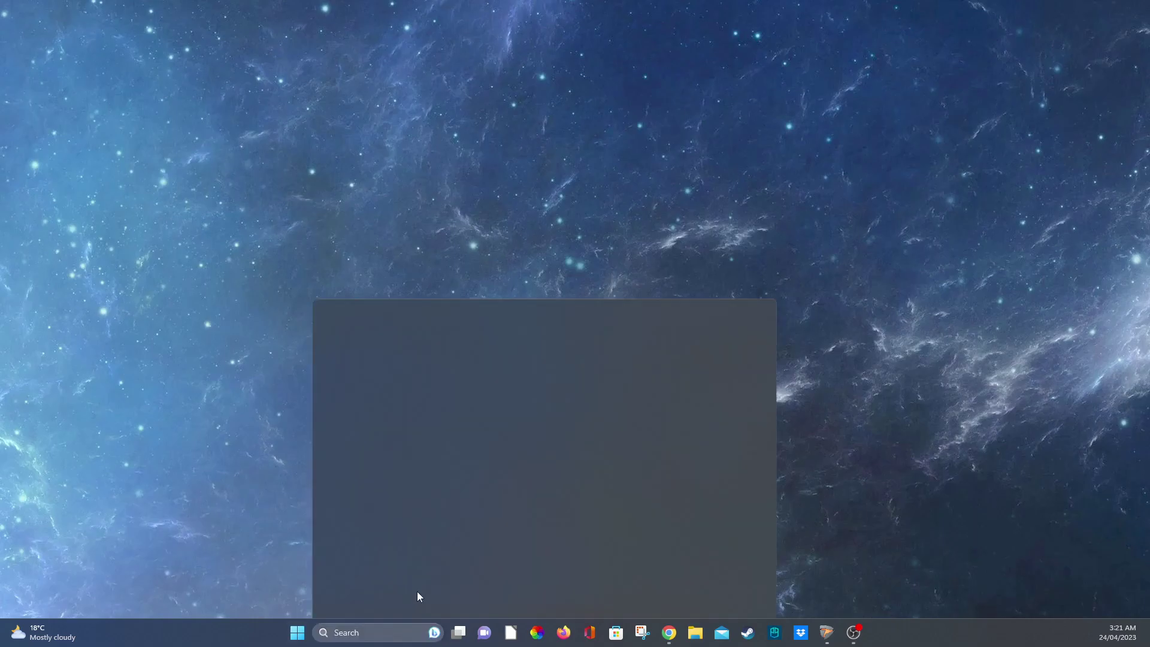
key("Escape")
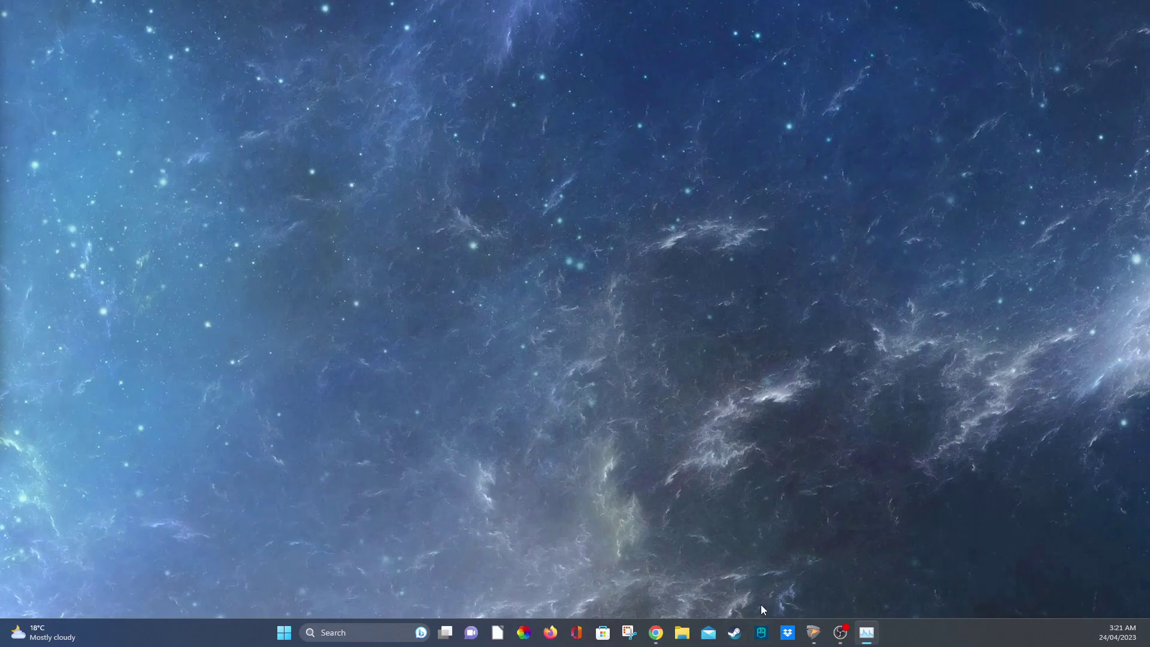
right_click(735, 634)
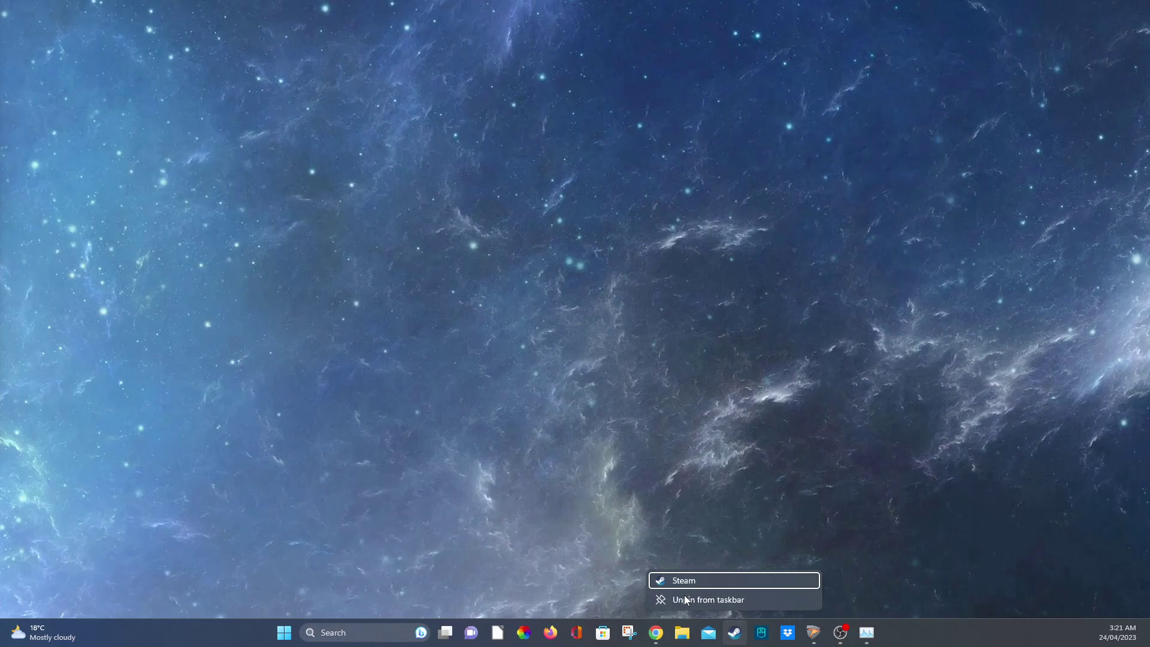
left_click(695, 587)
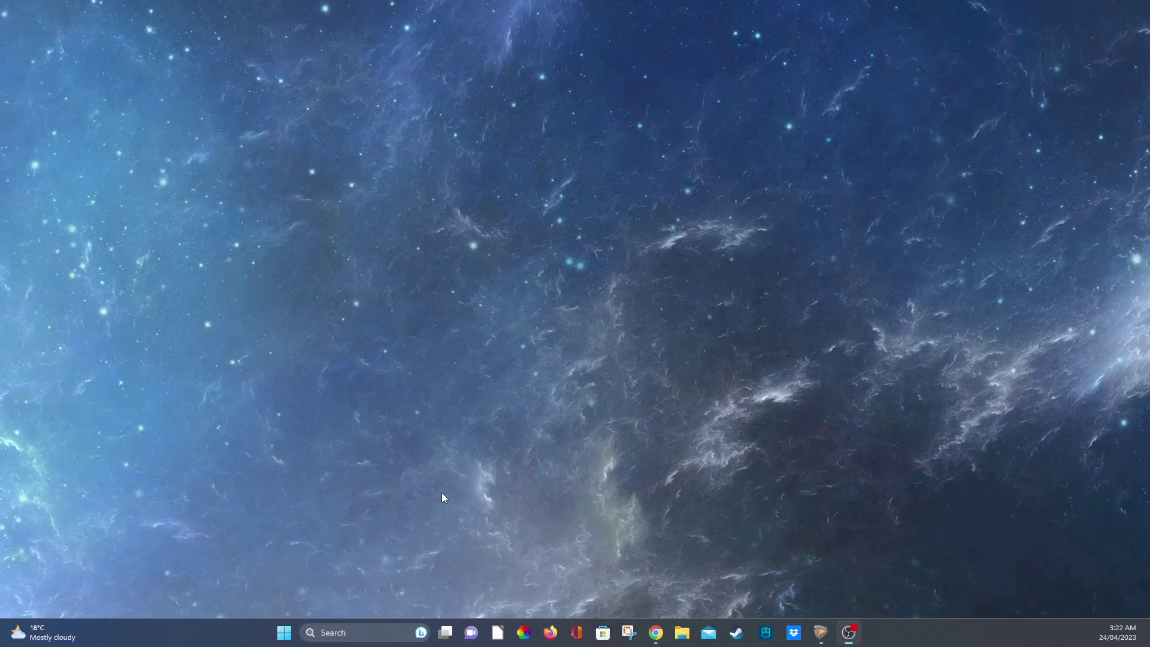
Step: Search 'st' and start Steam as administrator
left_click(382, 626)
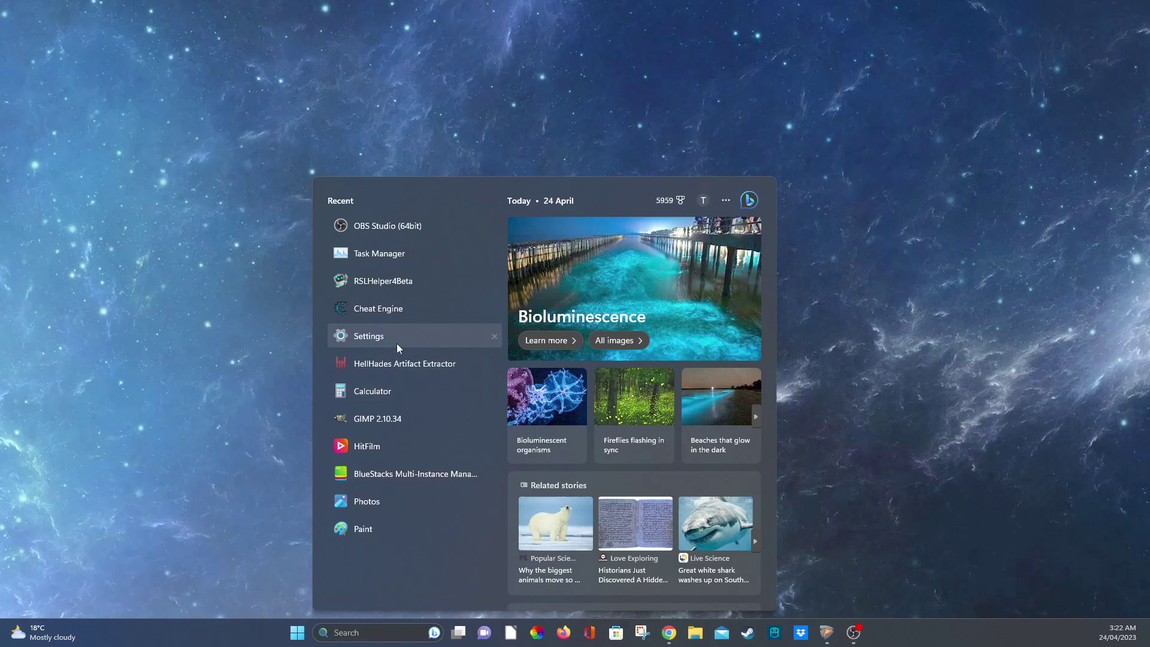
type("st")
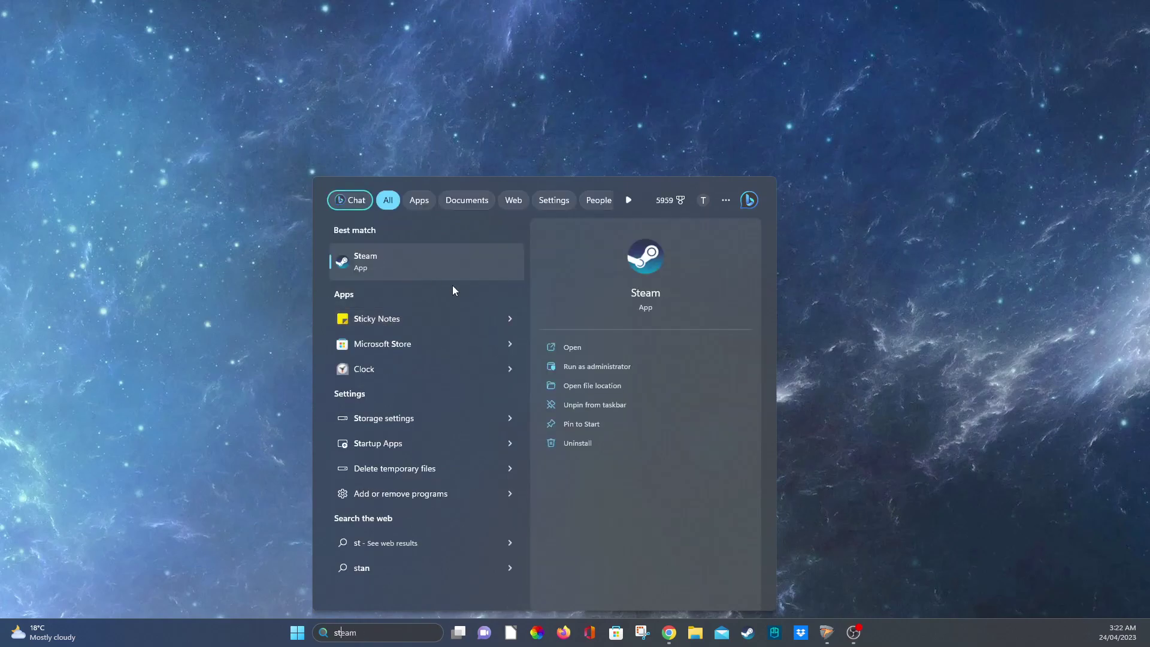
left_click(584, 368)
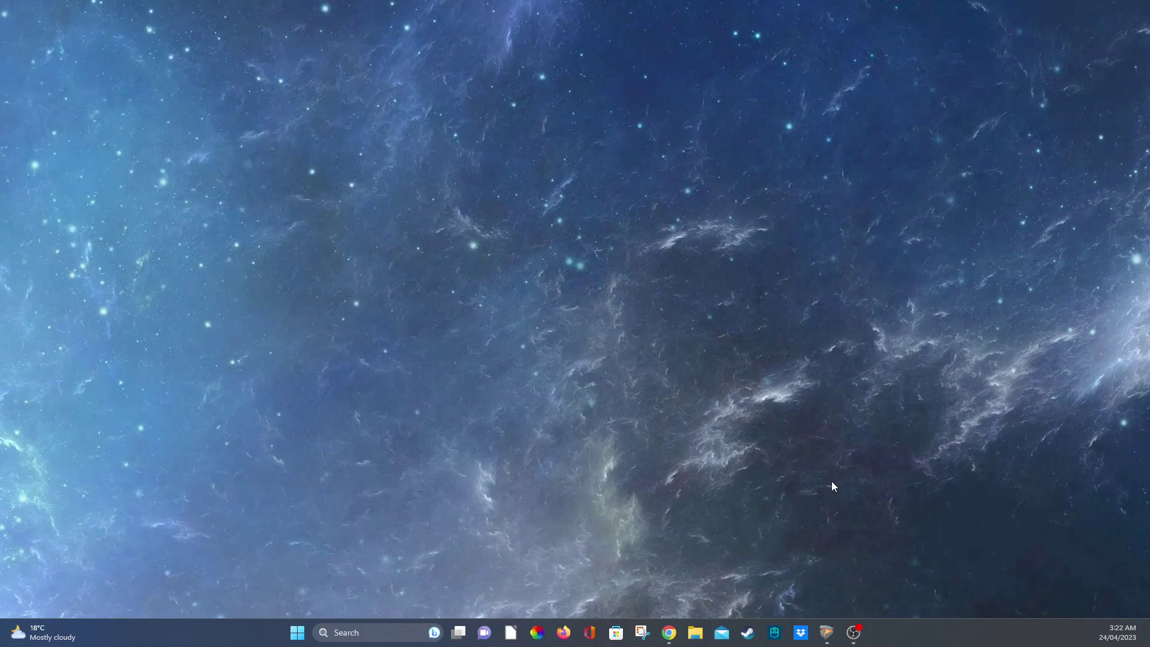
Step: Bring up the ELDEN RING Game folder, centre its window and scroll through eldenring.exe and ER_TGA_v1.3.1.CT
left_click(695, 632)
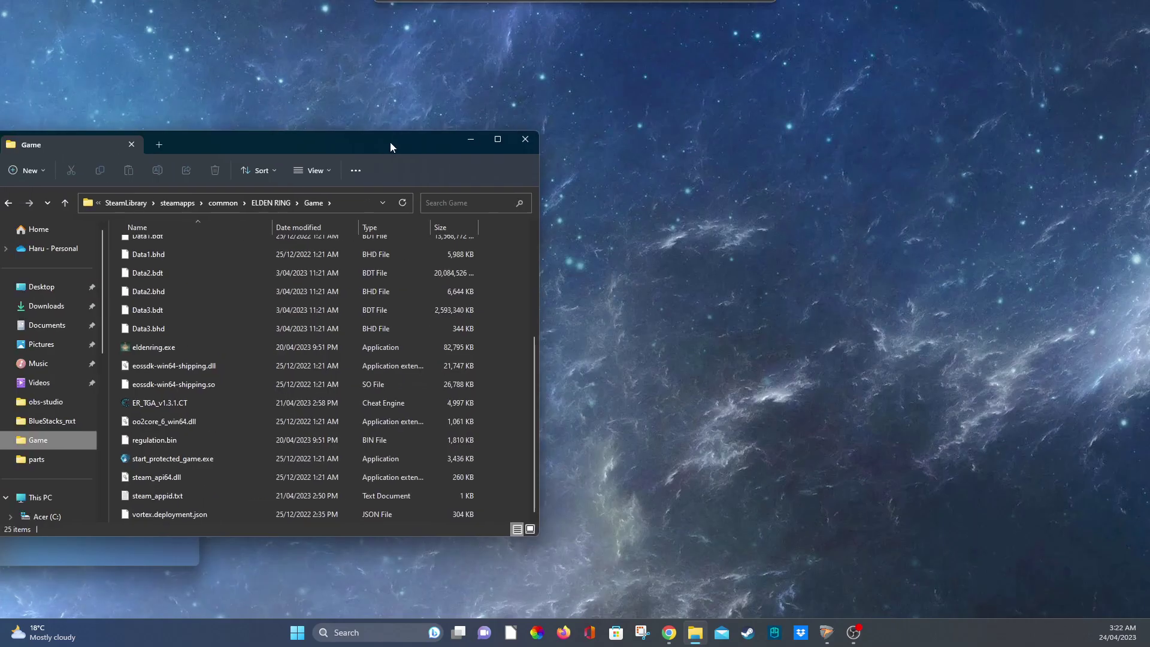
left_click_drag(390, 145, 631, 155)
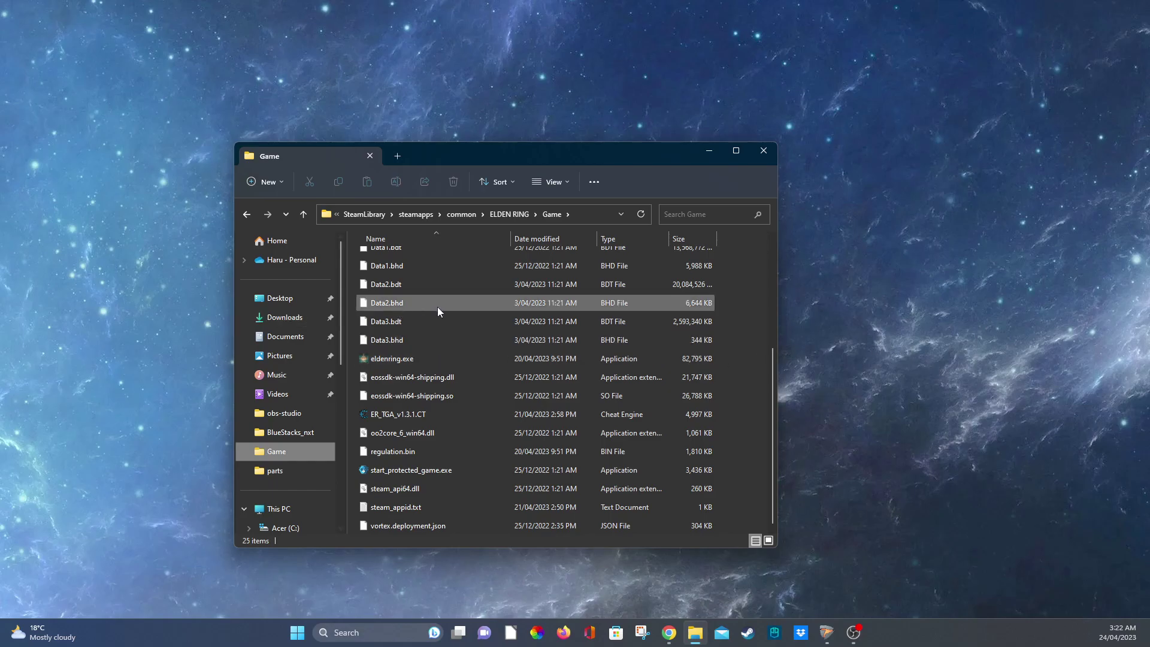
scroll(458, 293, "up", 1)
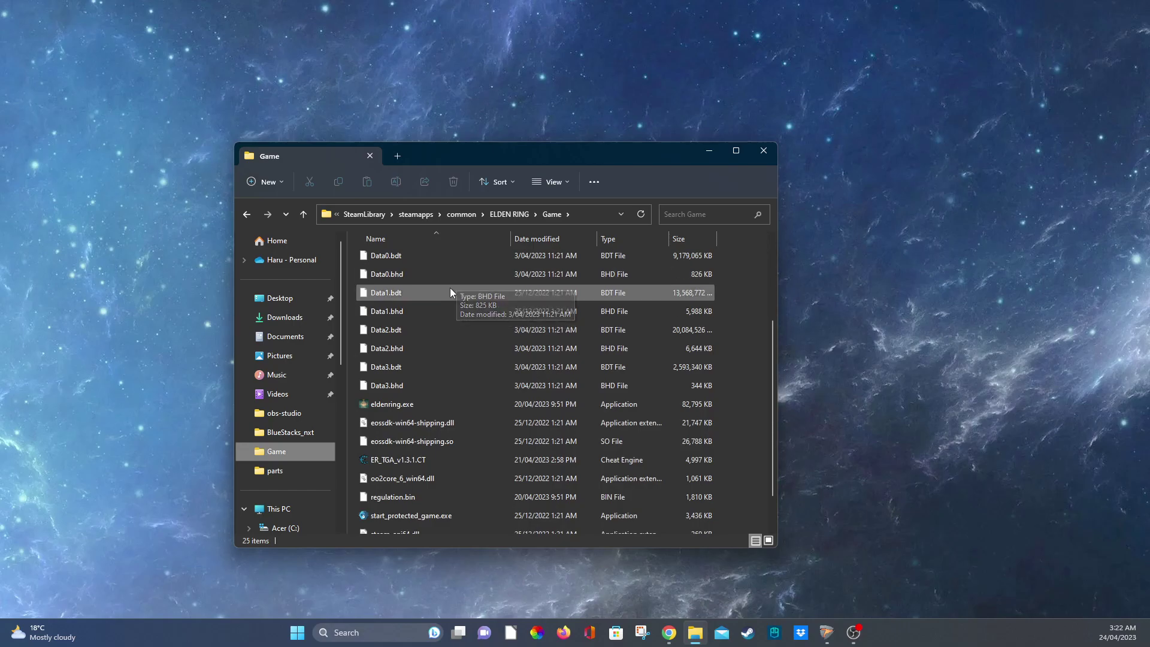
scroll(450, 287, "up", 3)
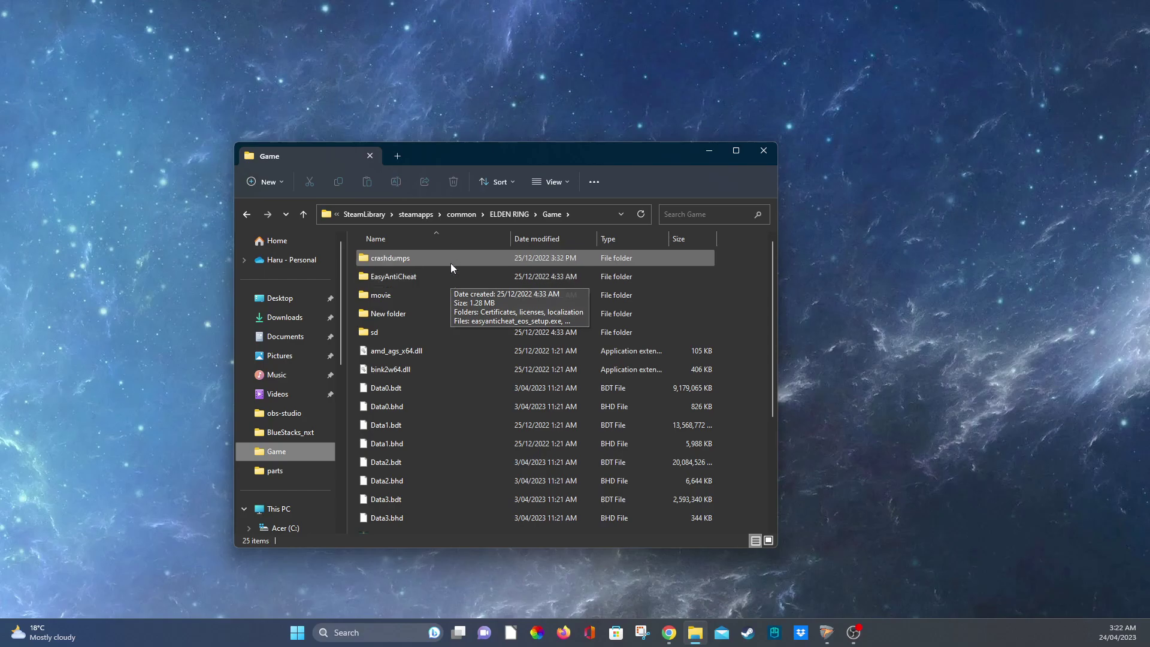
scroll(451, 264, "down", 2)
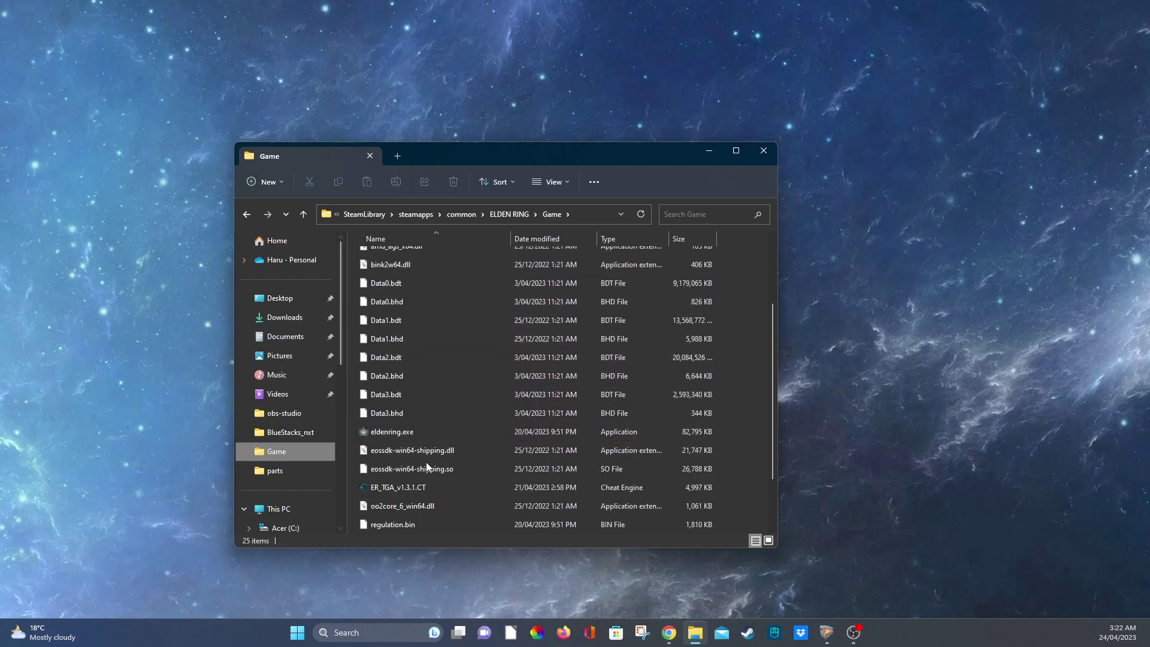
scroll(466, 478, "down", 2)
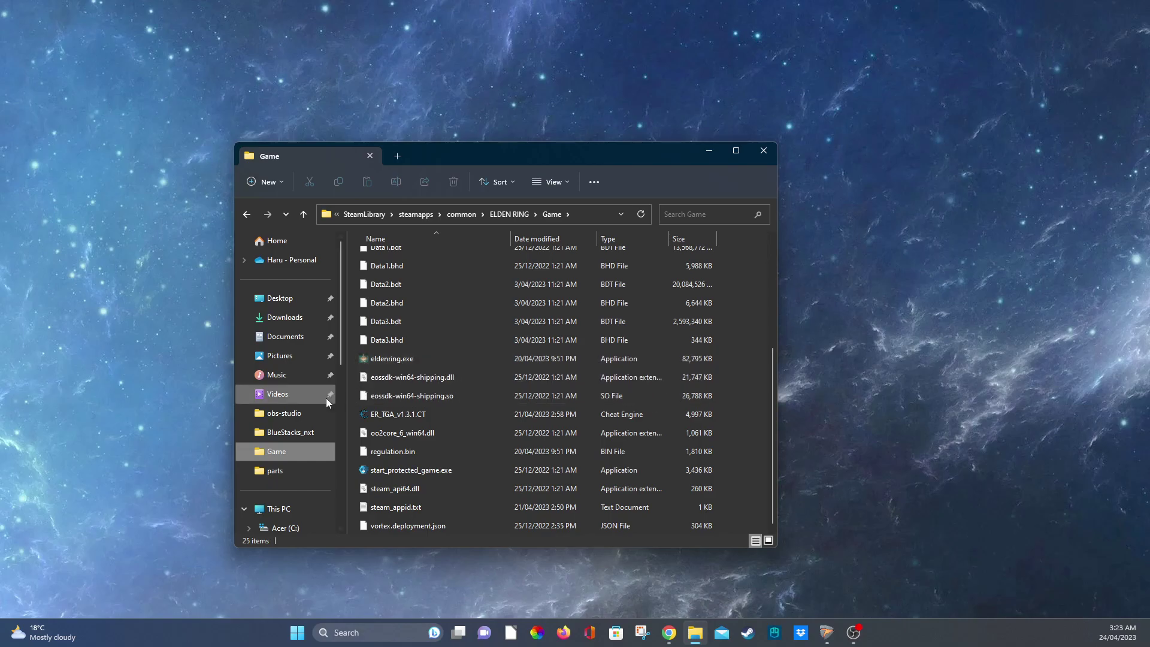
Step: Open the ModEngine-2.0.0-preview3-win64 zip folder in Downloads and try running launchmod_eldenring.bat, closing the extracted window
left_click(284, 317)
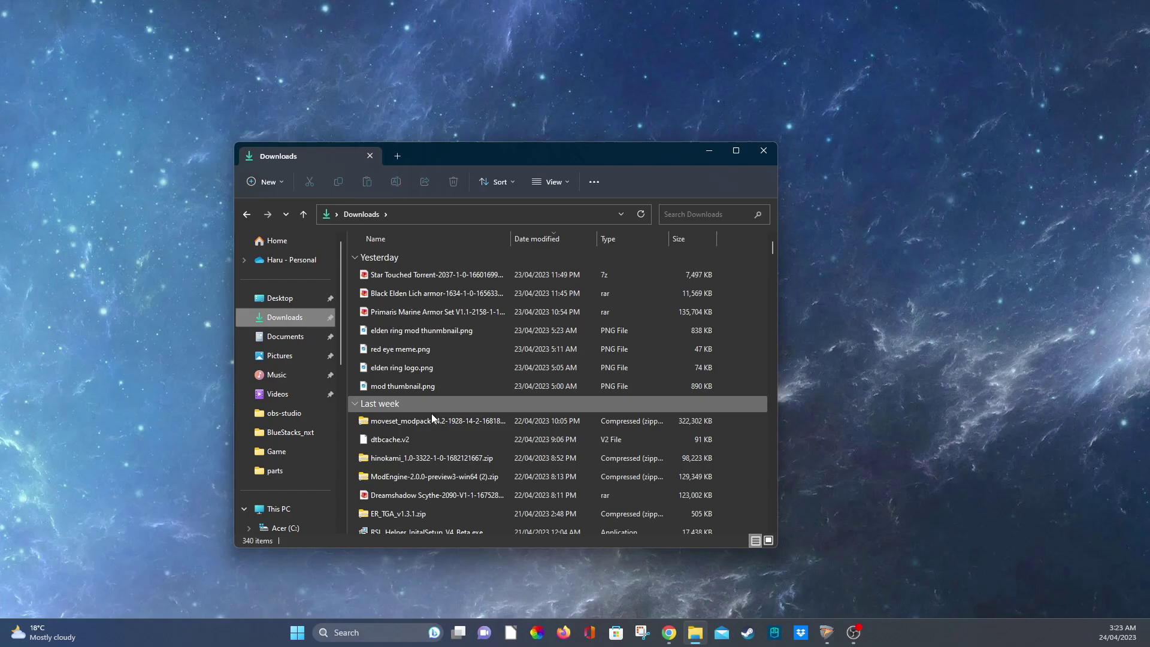
double_click(440, 477)
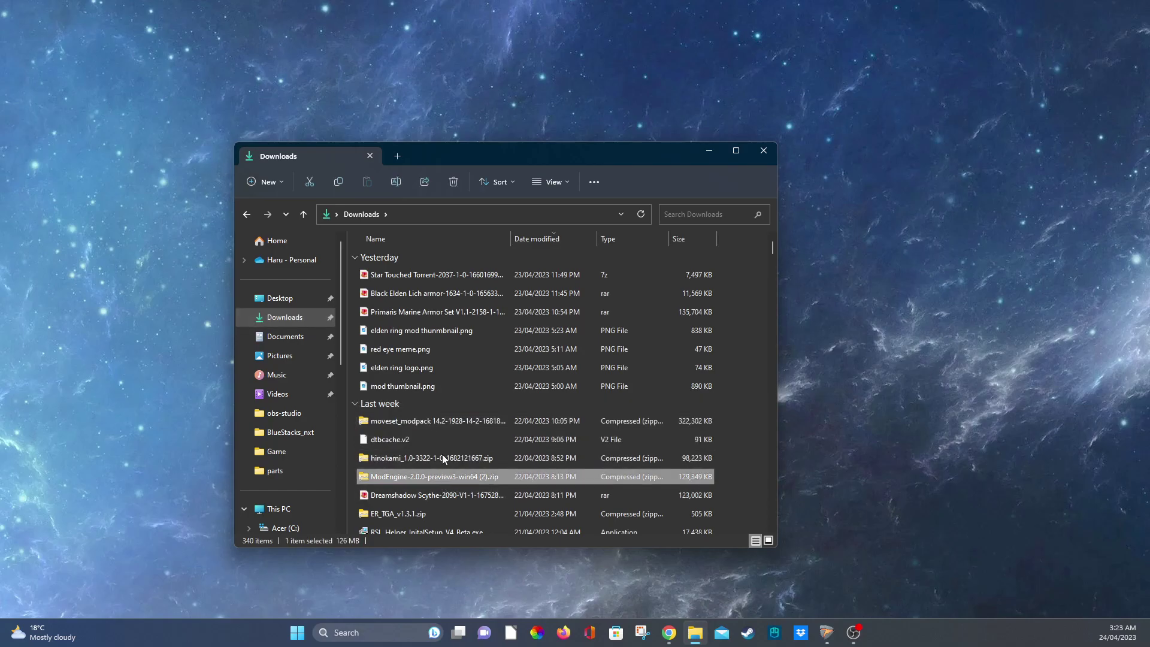
left_click(396, 252)
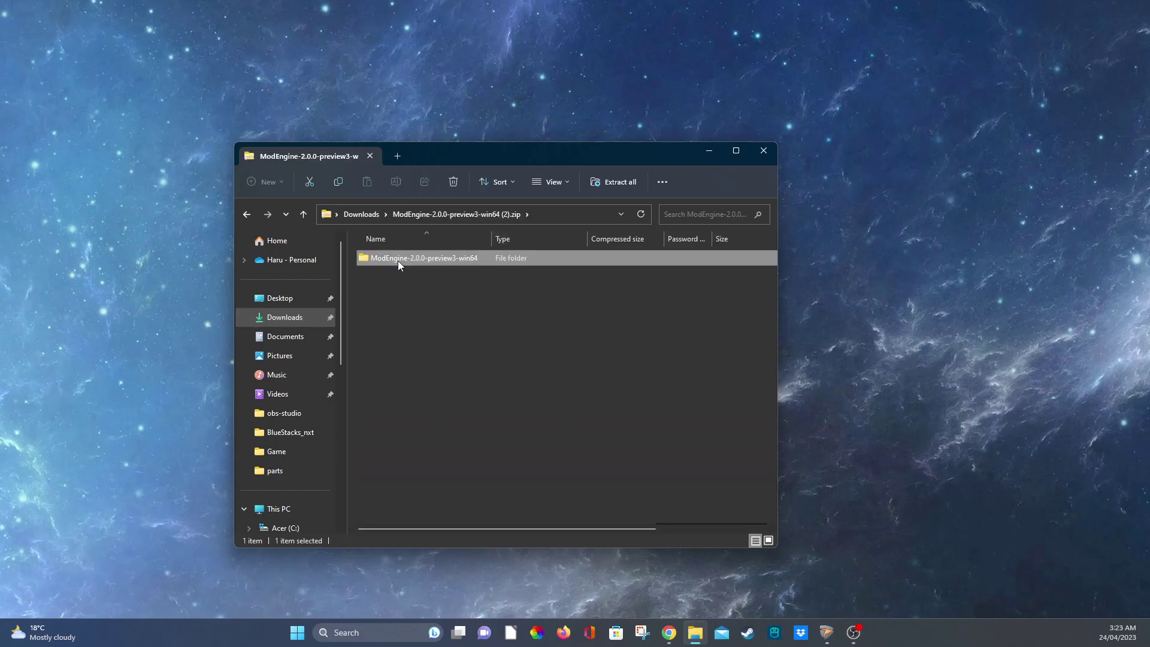
double_click(405, 261)
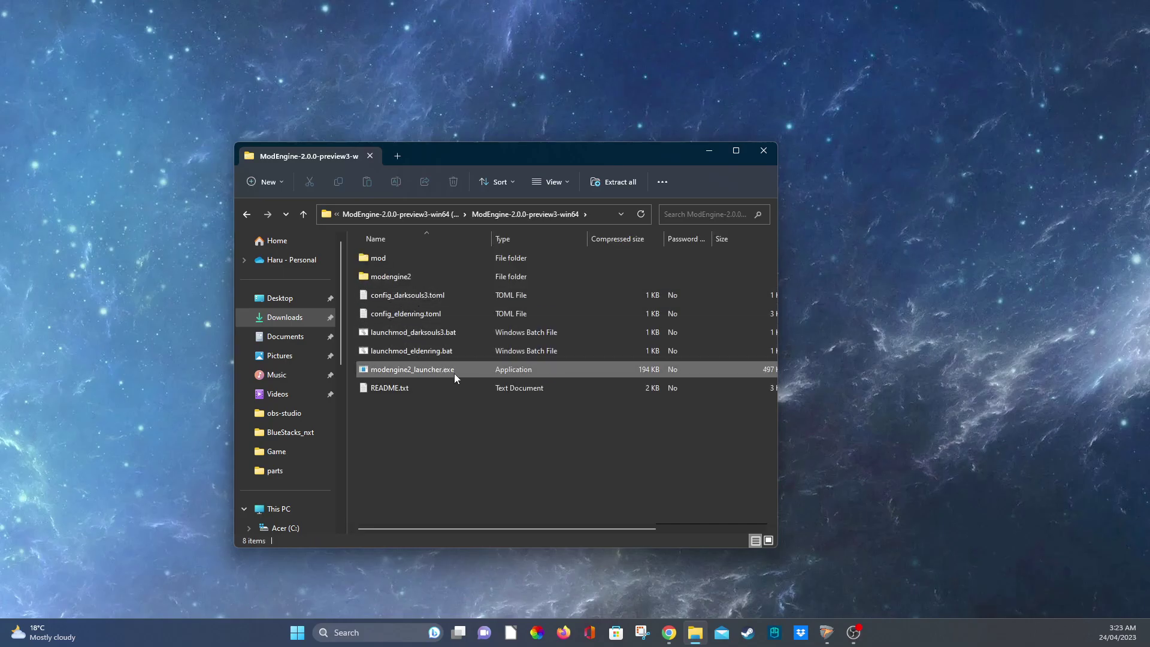
double_click(443, 351)
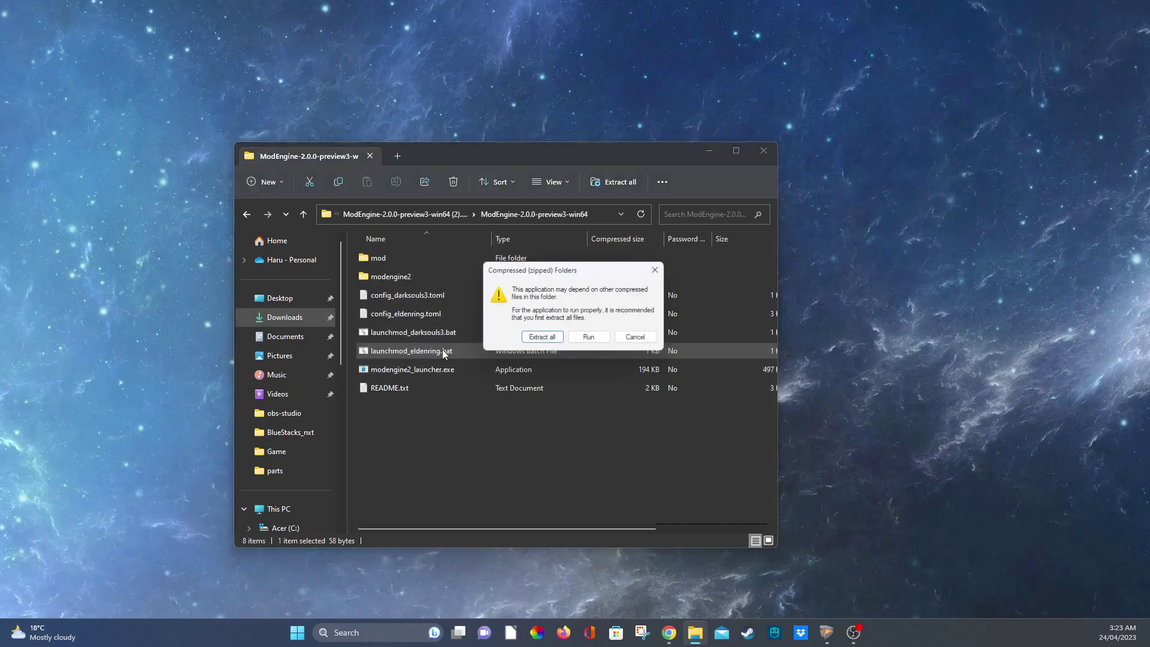
left_click(548, 339)
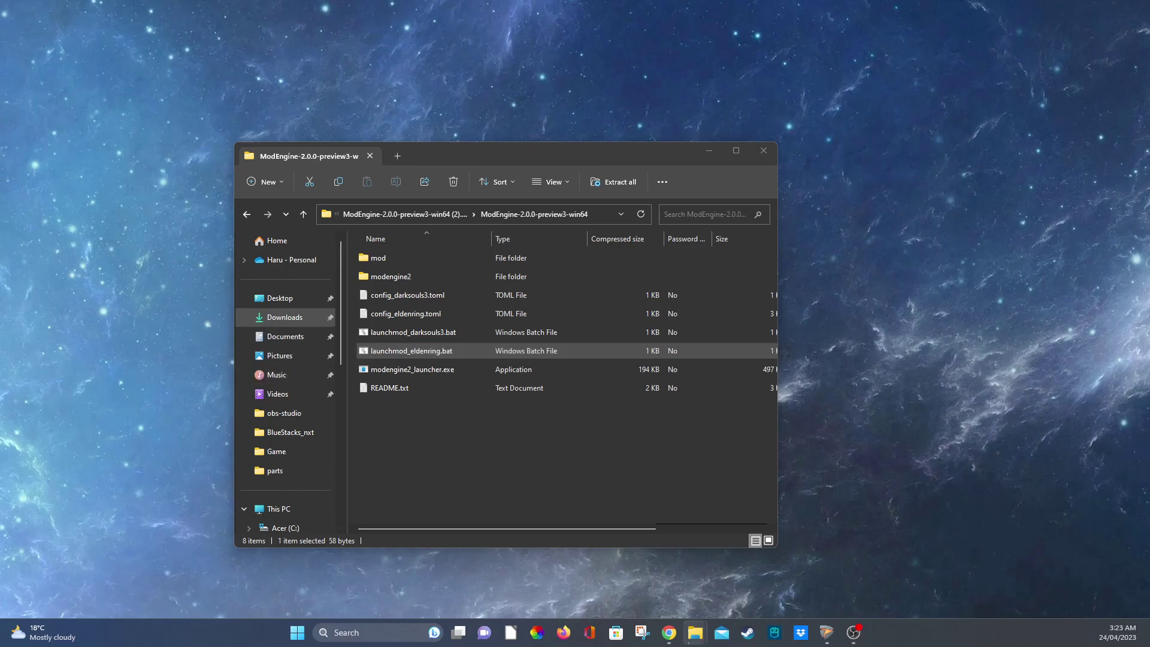
key("ctrl+n")
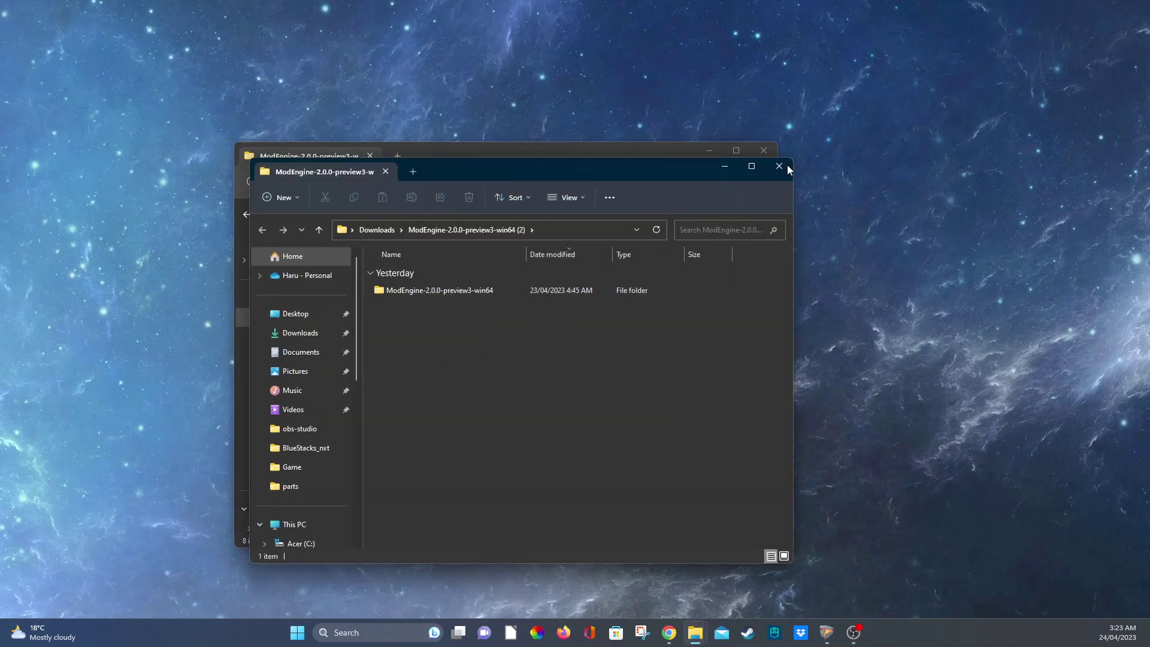
left_click(790, 162)
Step: Run launchmod_eldenring.bat without extracting, approving it via More info and Run anyway
double_click(467, 351)
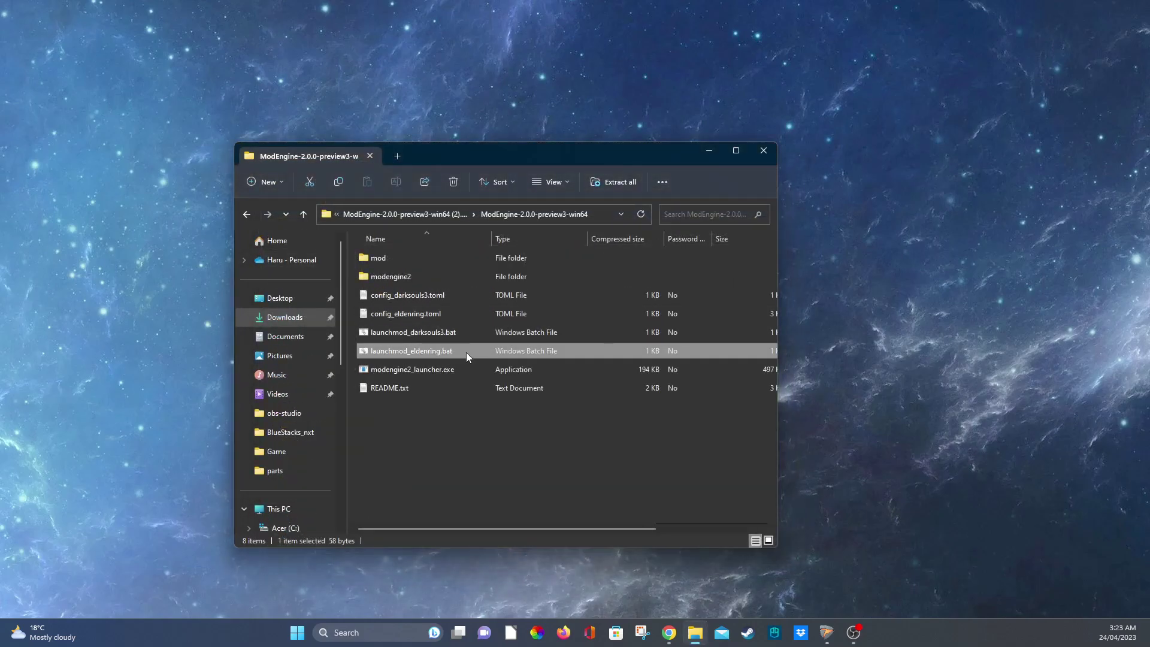
left_click(592, 339)
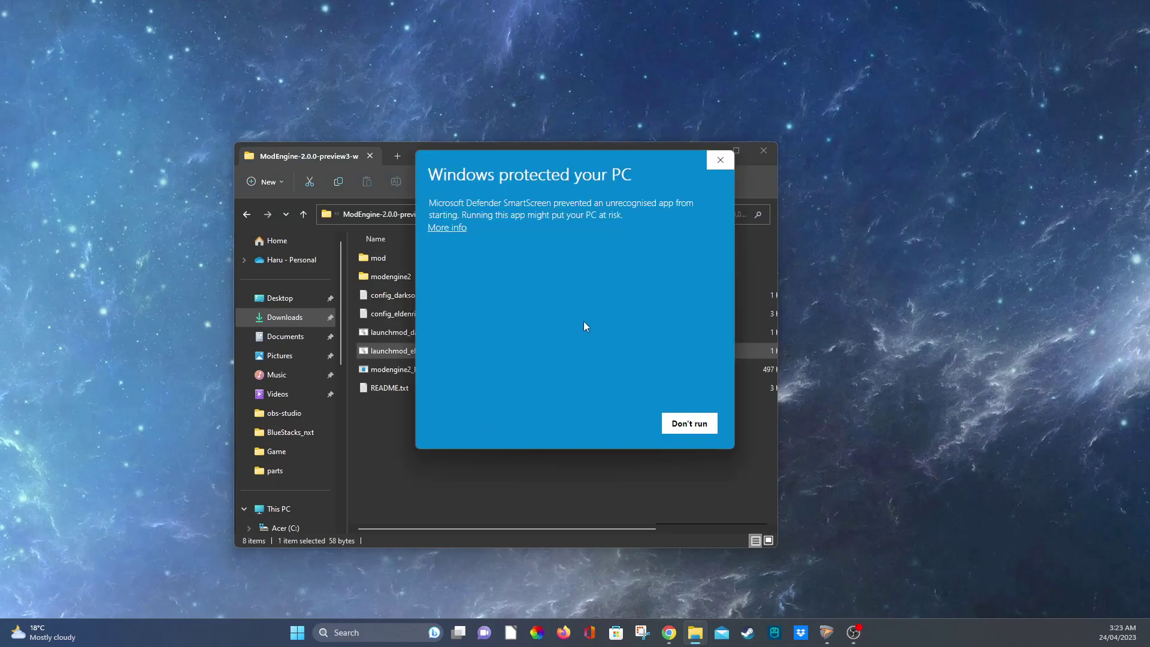
left_click(437, 229)
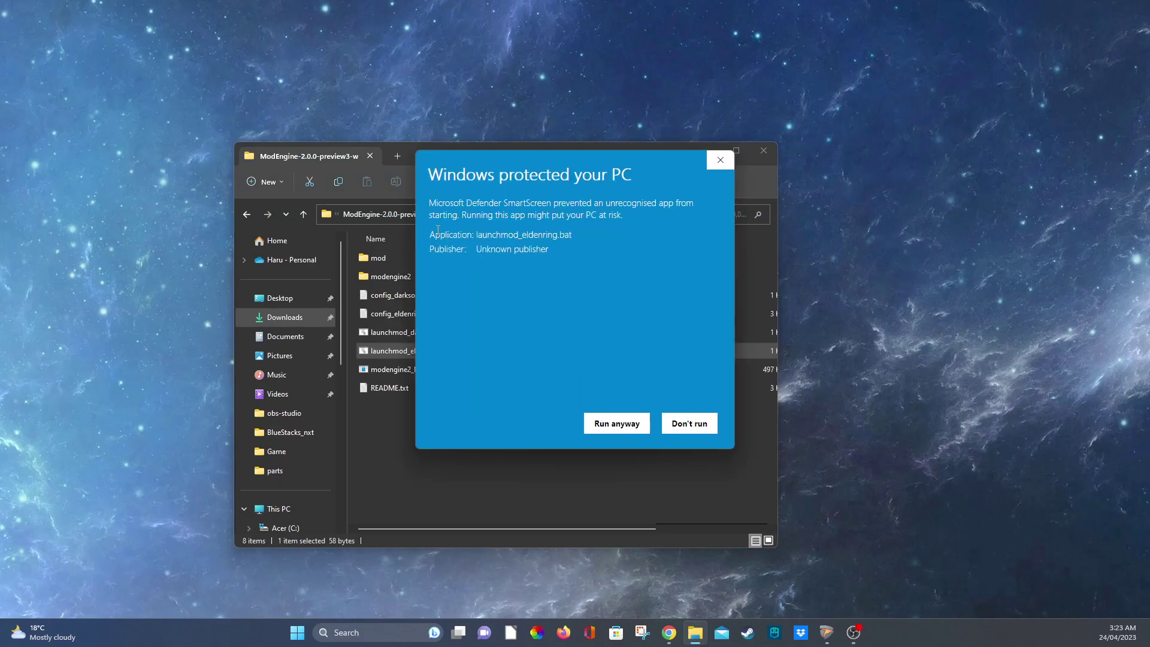
left_click(630, 433)
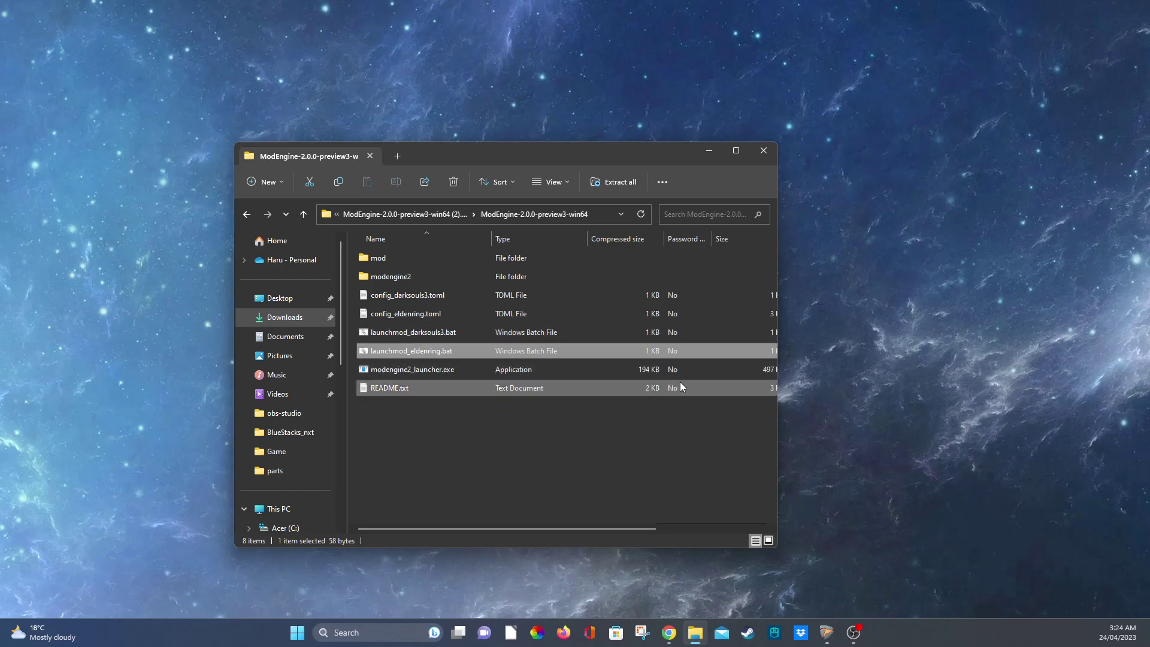
left_click(747, 633)
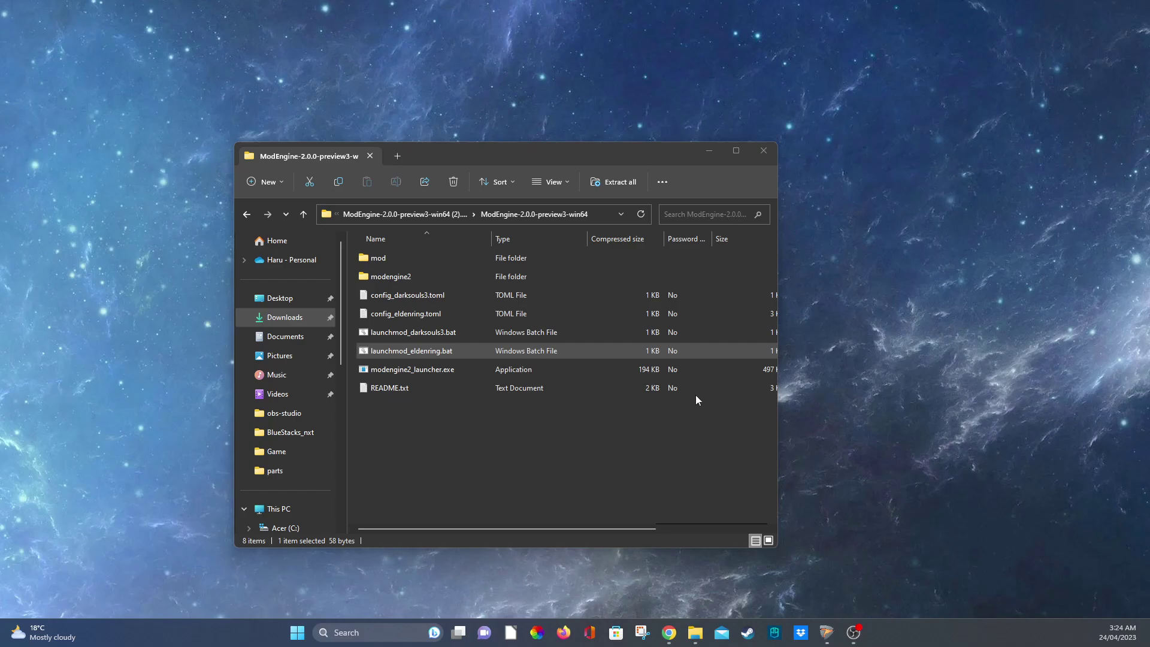
left_click(719, 153)
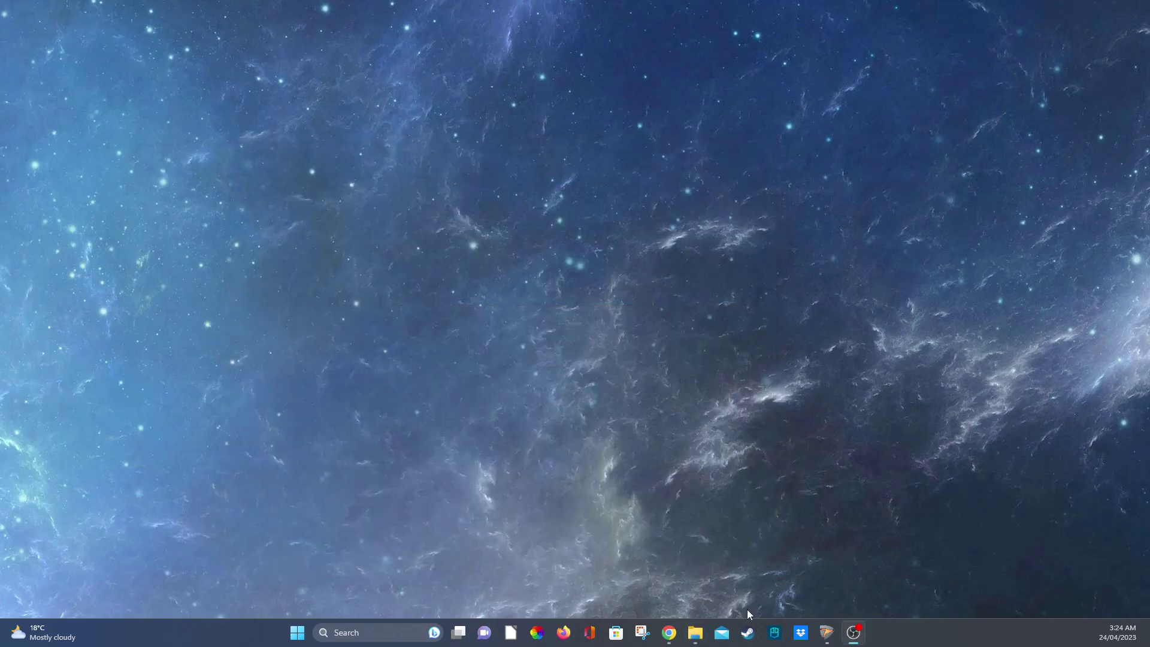
right_click(755, 636)
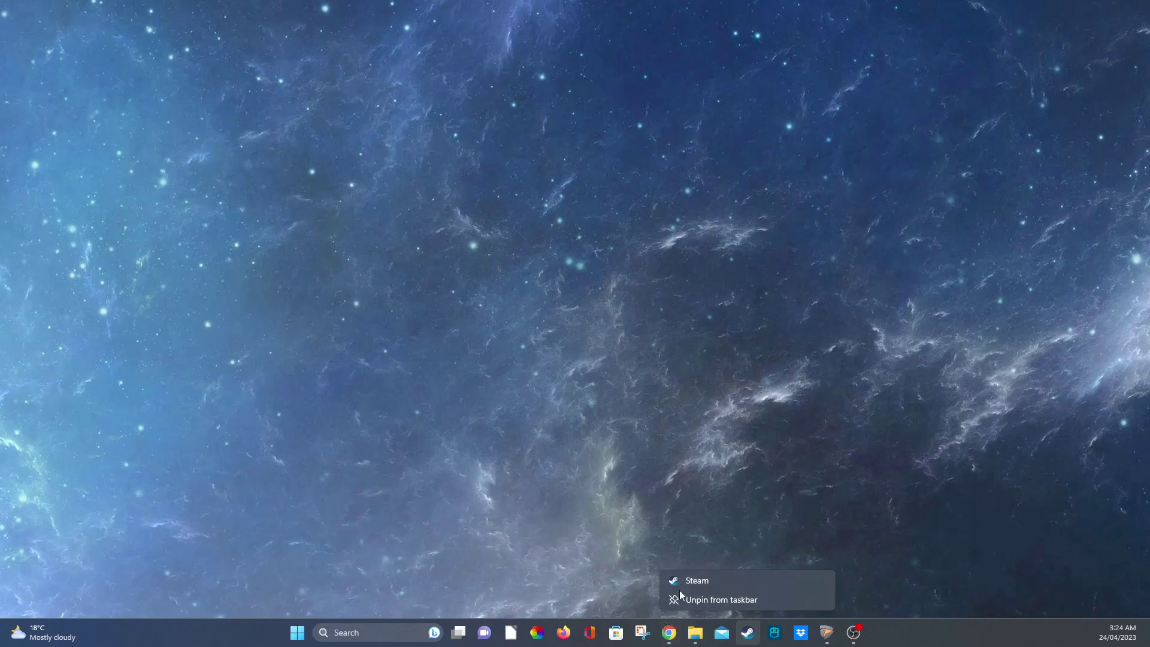
left_click(612, 536)
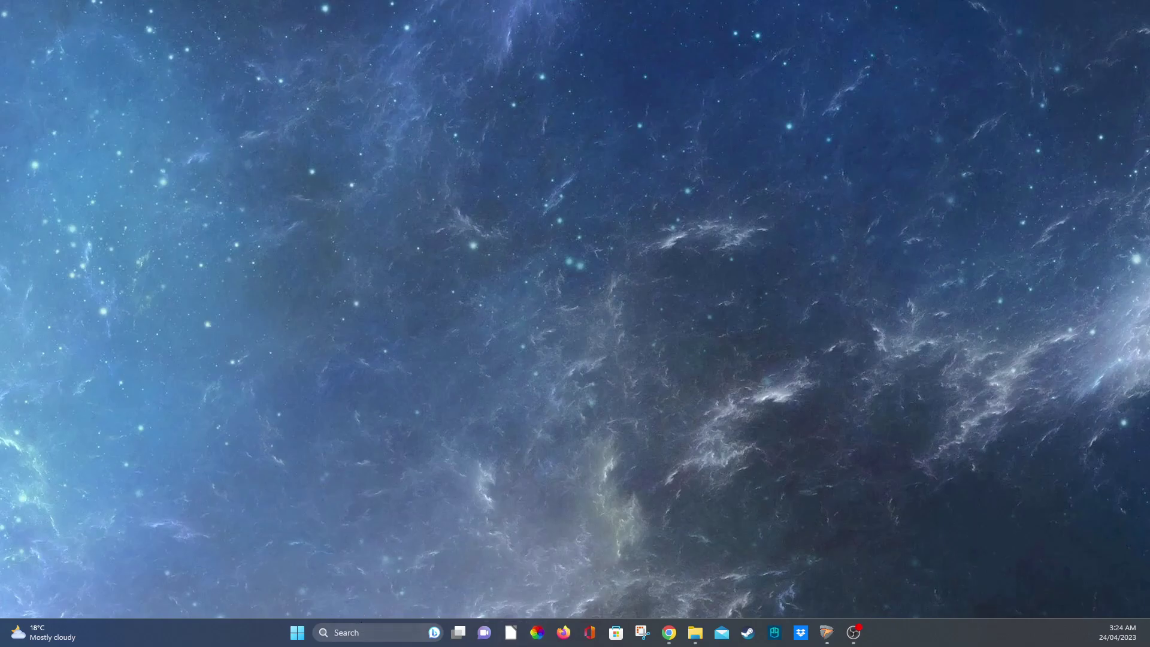
left_click(398, 632)
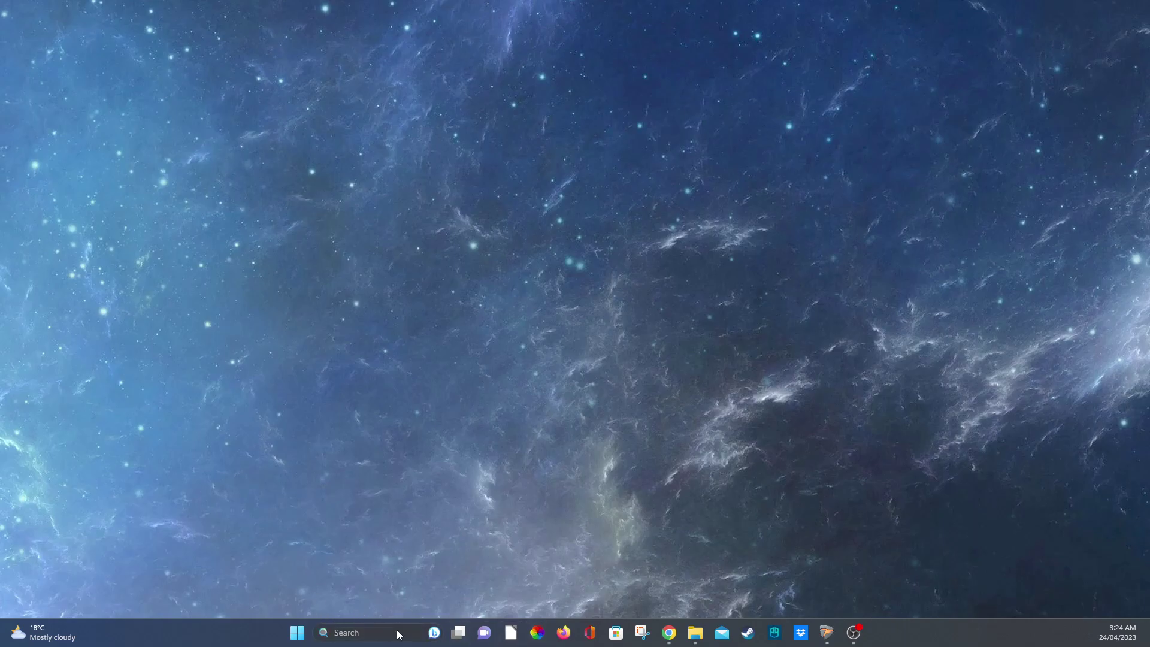
left_click(695, 632)
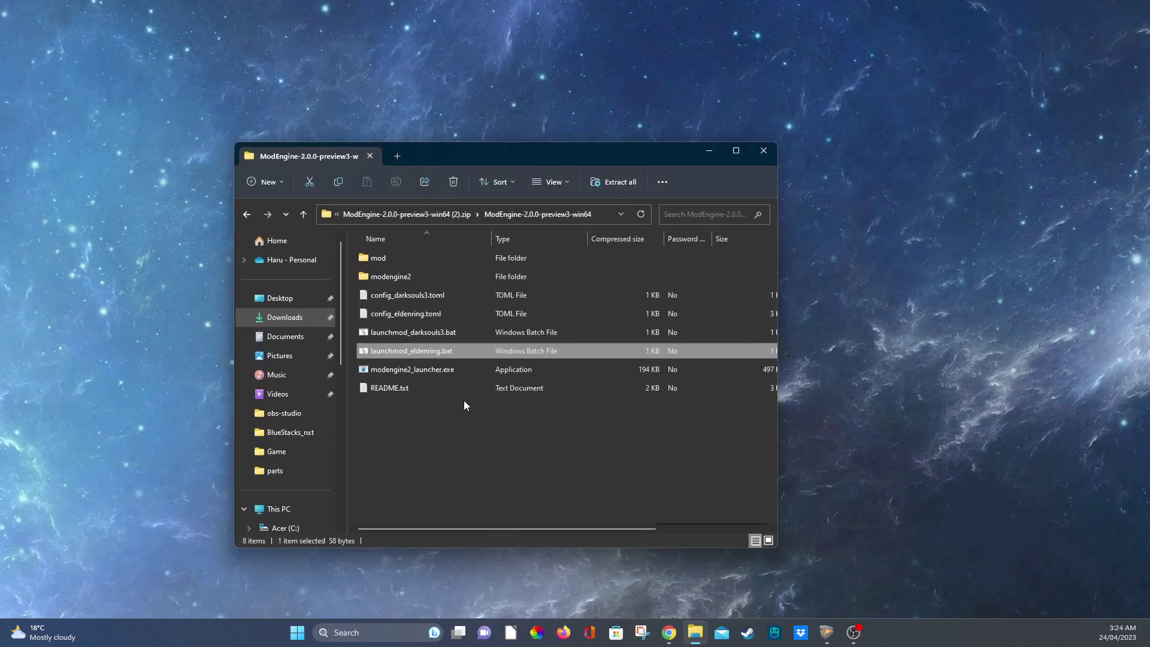
Step: Open ER_TGA_v1.3.1.CT from the ELDEN RING Game folder, then cancel the Process List without attaching
left_click(293, 454)
scroll(526, 436, "down", 5)
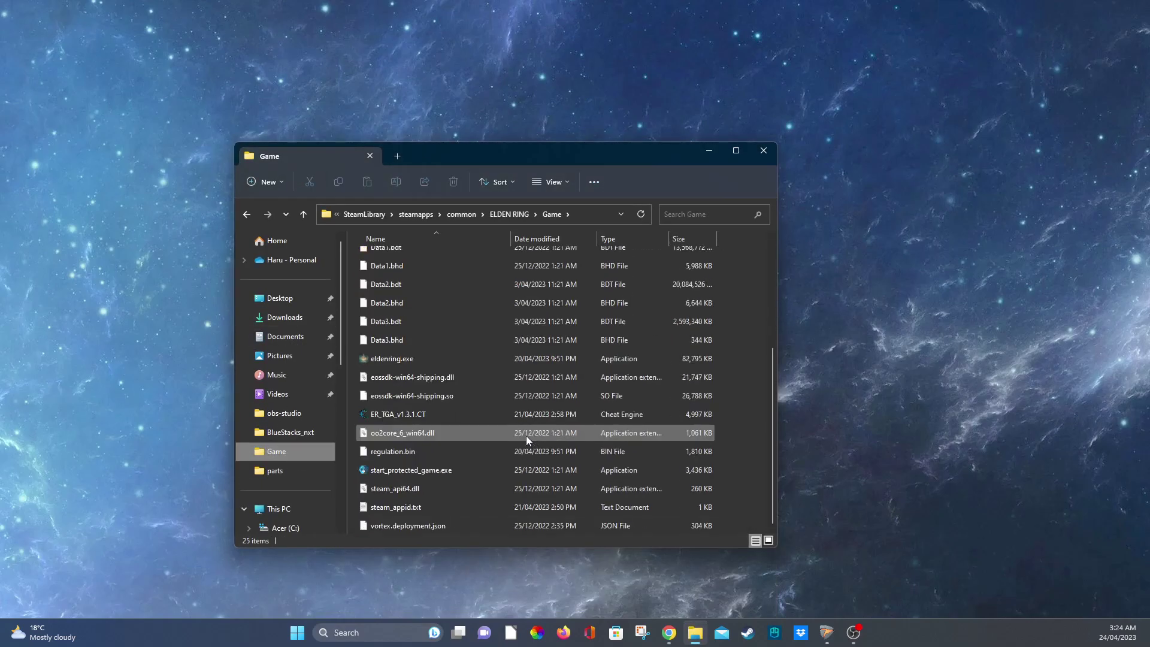
left_click(443, 417)
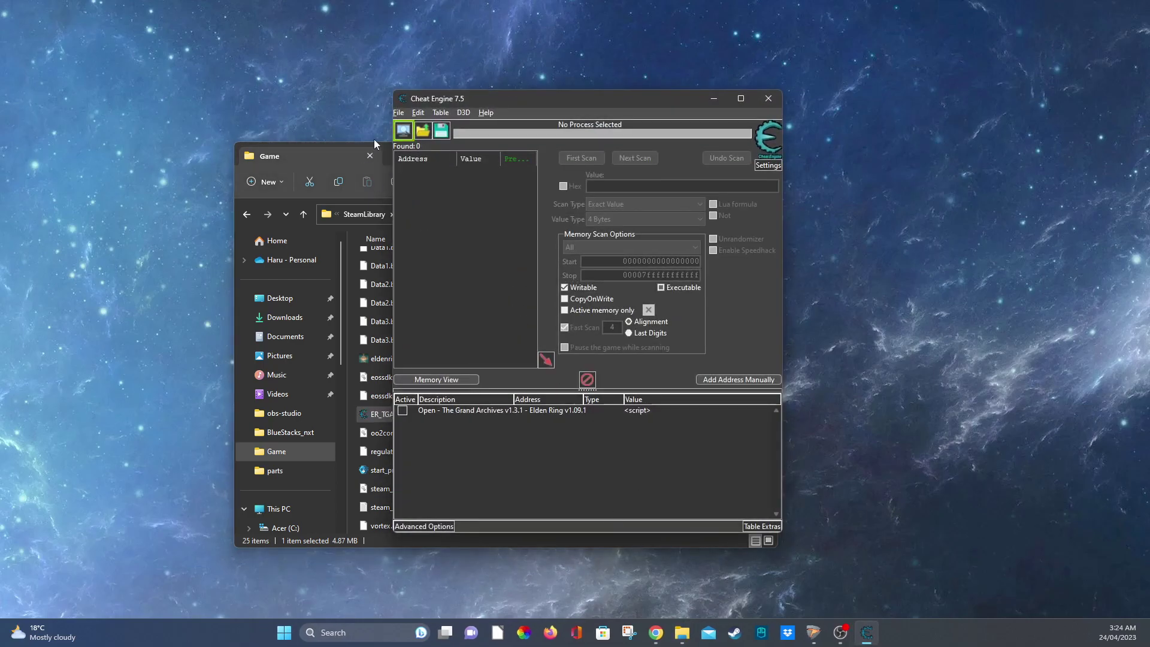
left_click(403, 135)
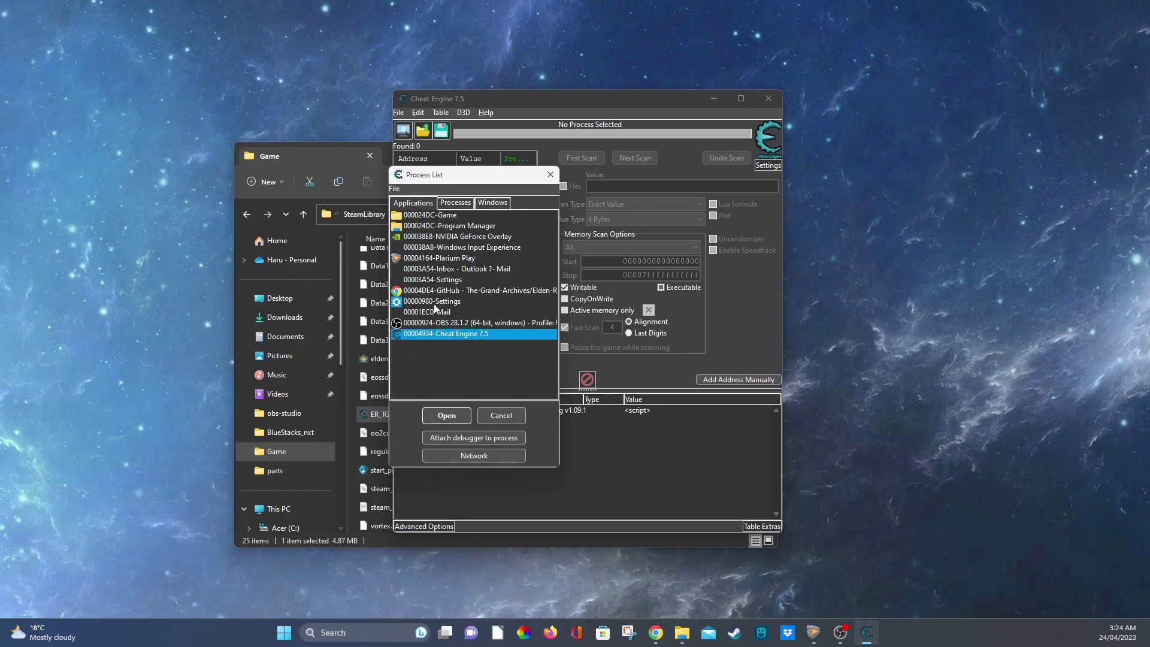
left_click(554, 178)
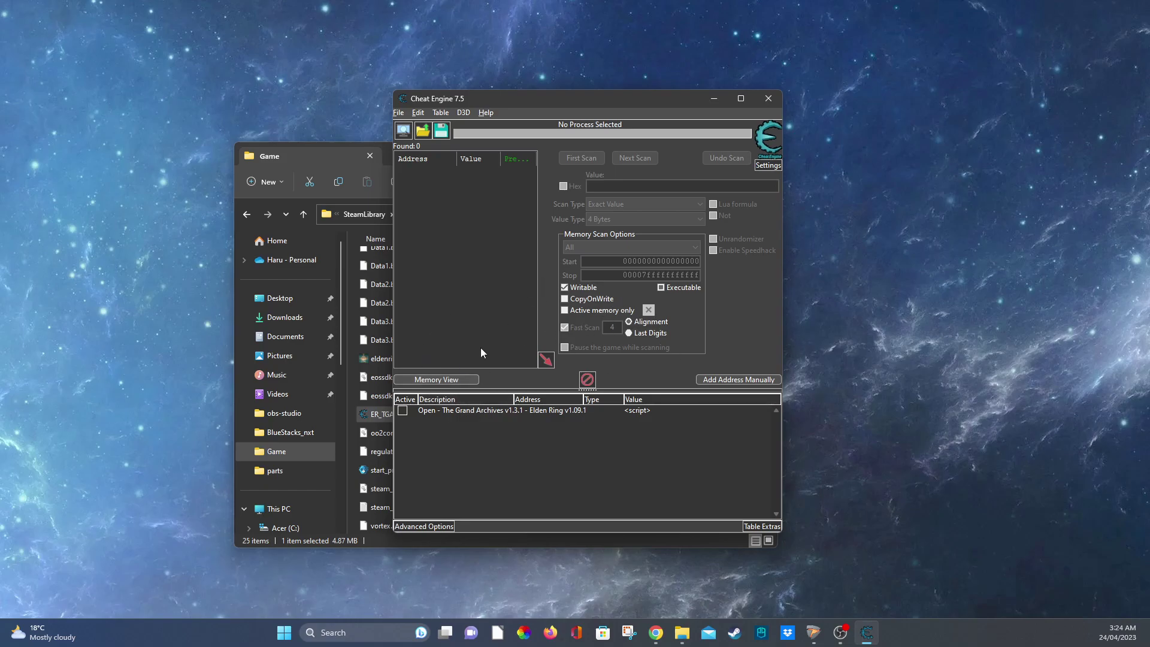
left_click(402, 410)
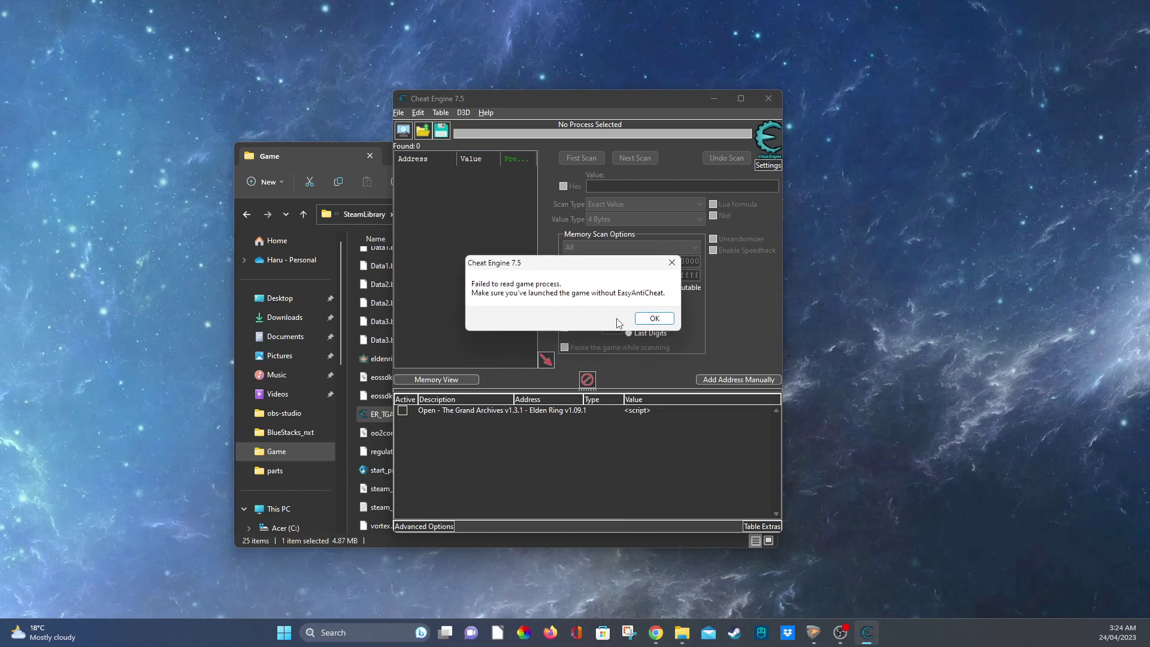
left_click(657, 318)
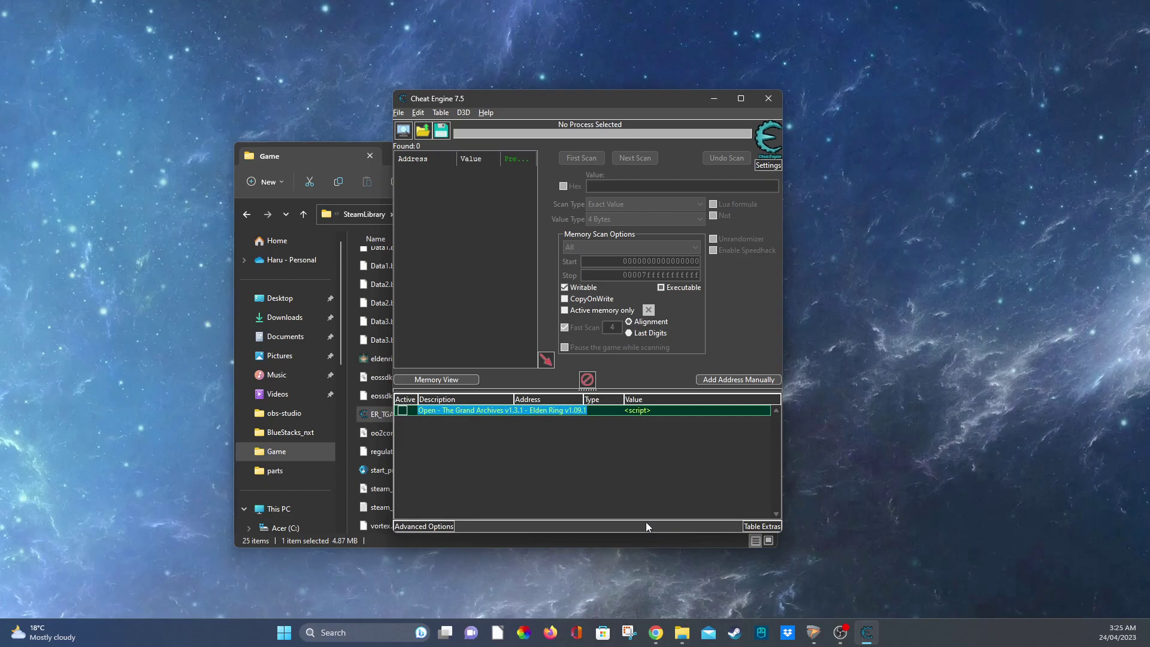
left_click(736, 633)
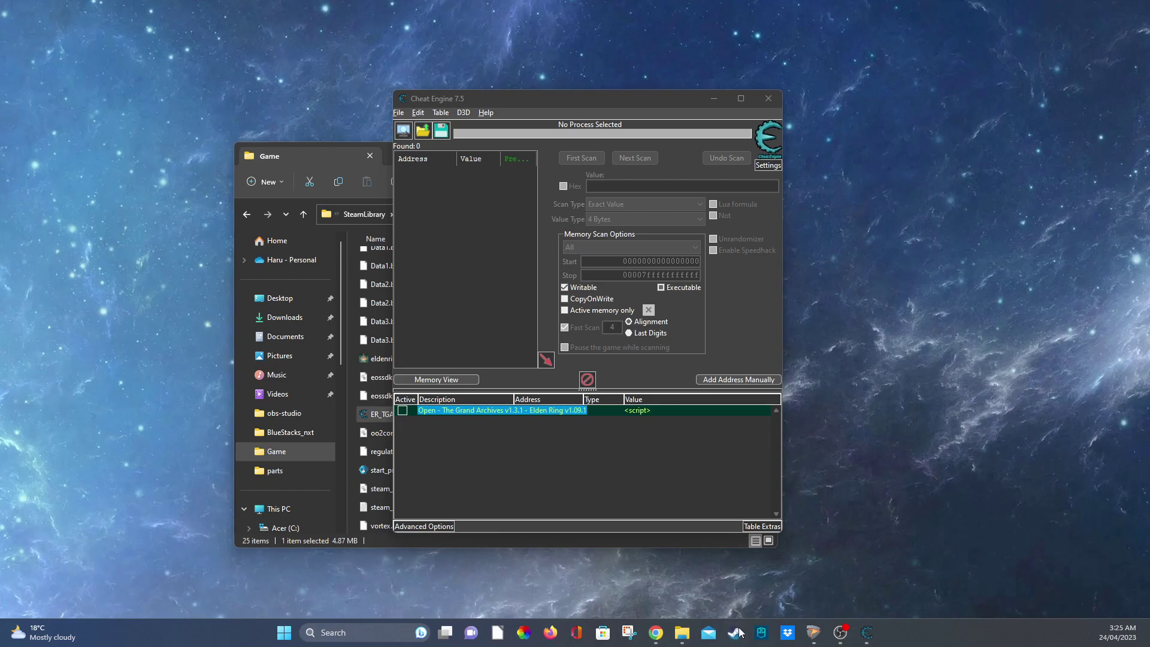
right_click(739, 632)
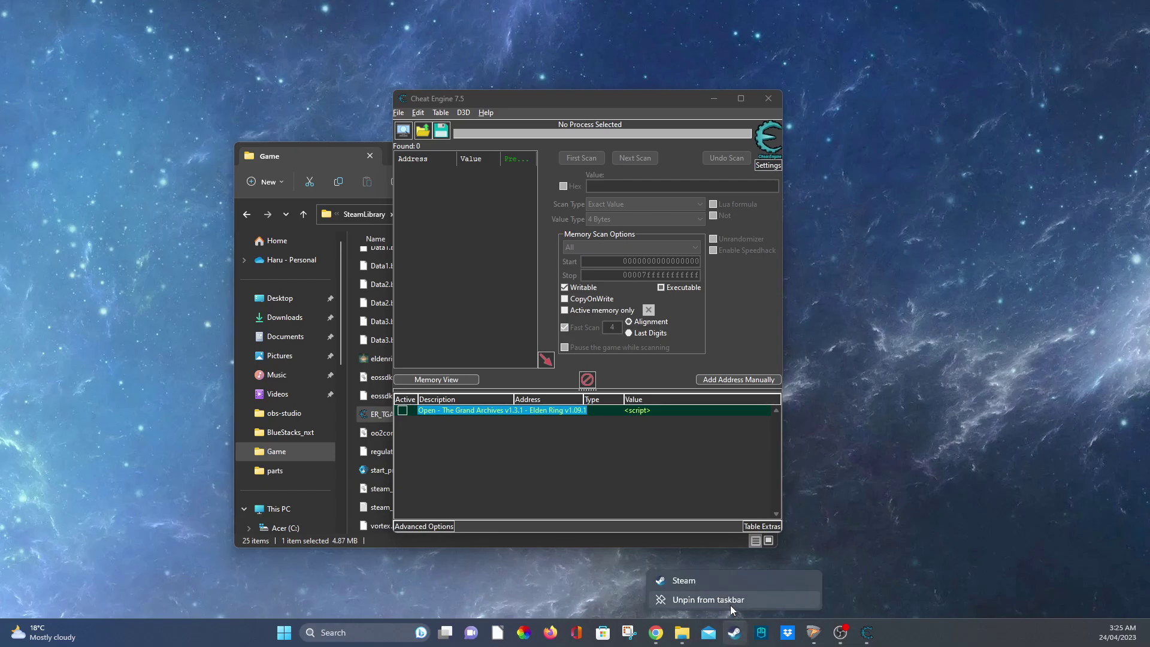
left_click(889, 539)
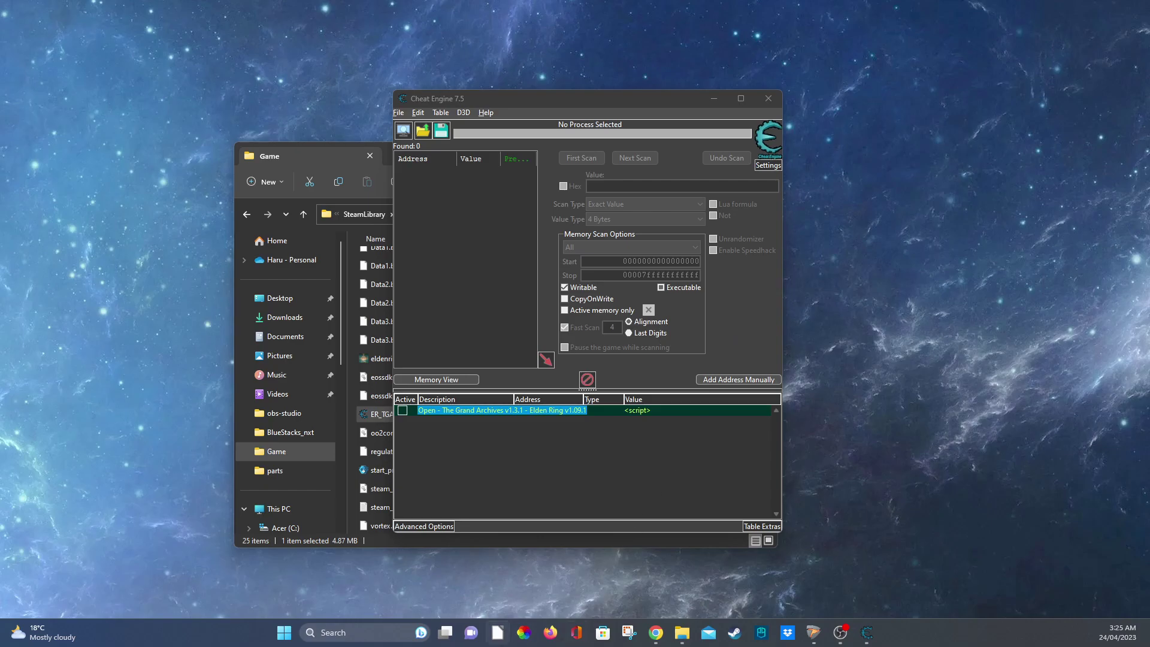
Step: Run Steam as administrator from the Recent list in Windows search
left_click(414, 632)
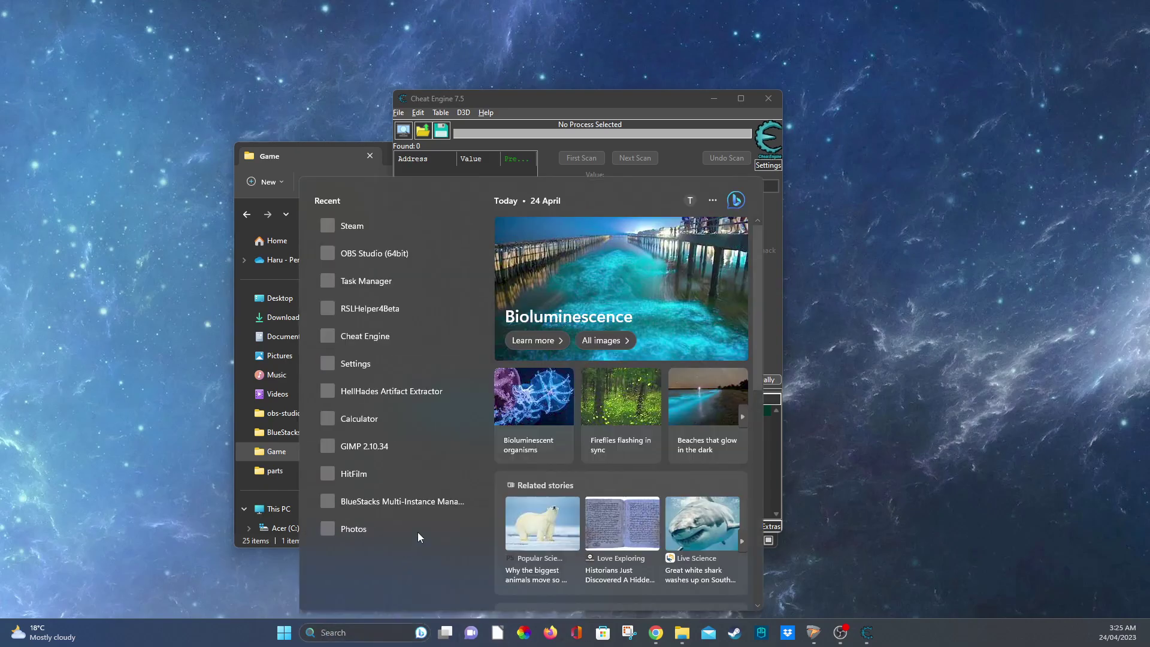
right_click(403, 232)
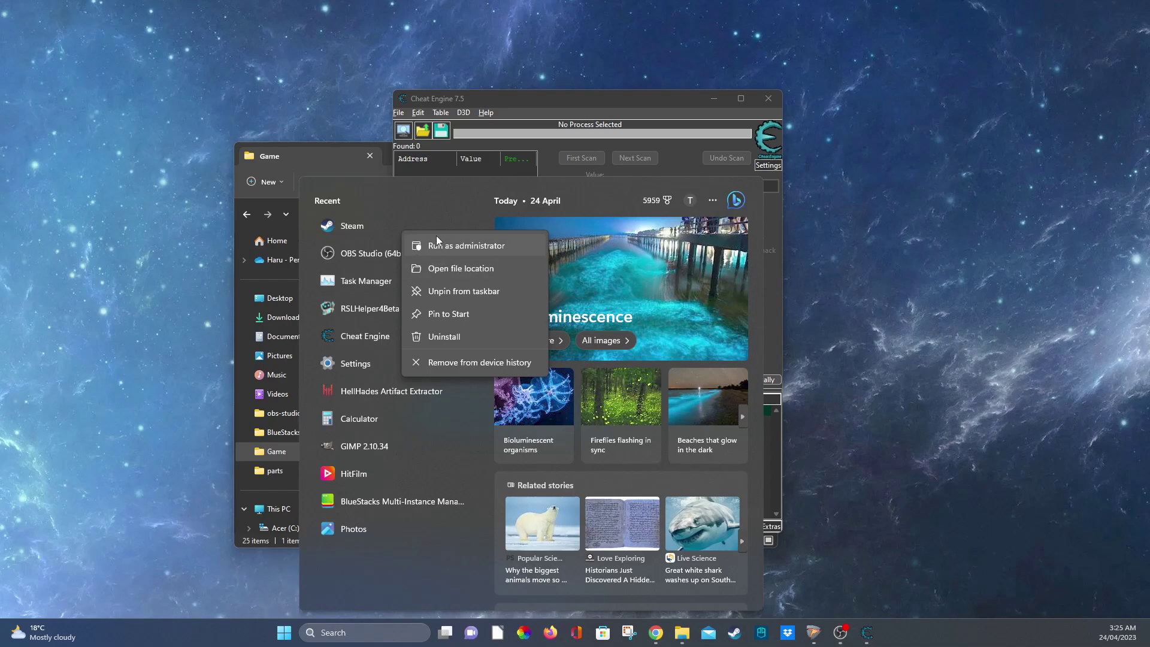
left_click(490, 246)
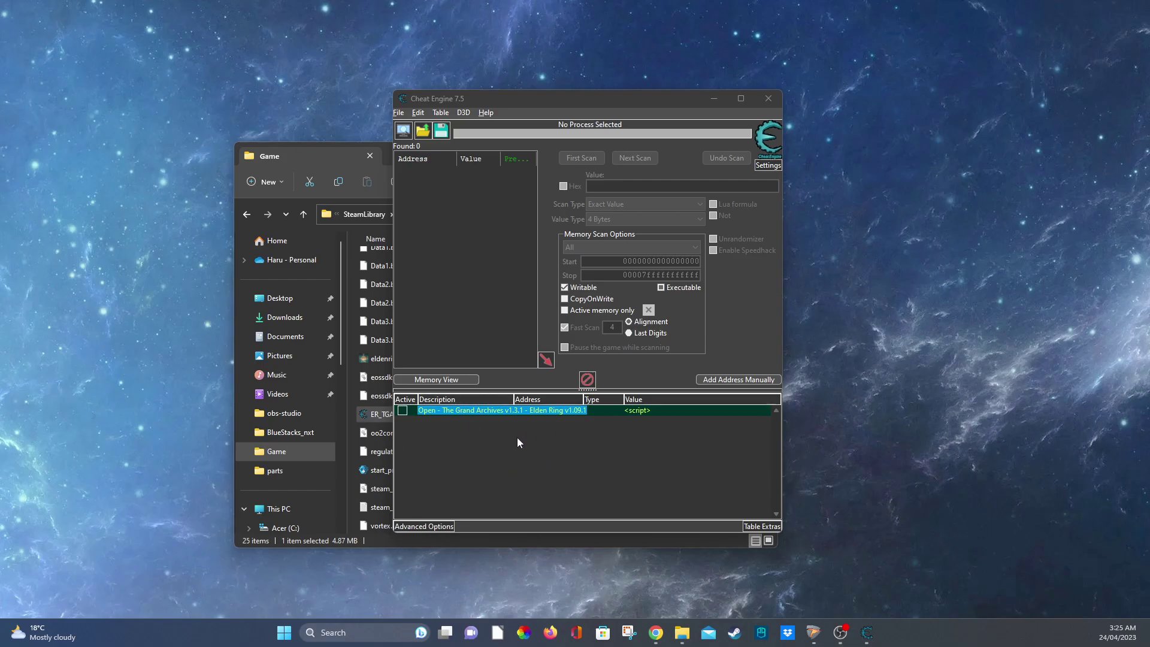
Step: Re-enable the Grand Archives script, dismiss the 'Failed to read game process' error, and return to the Game folder
left_click(403, 411)
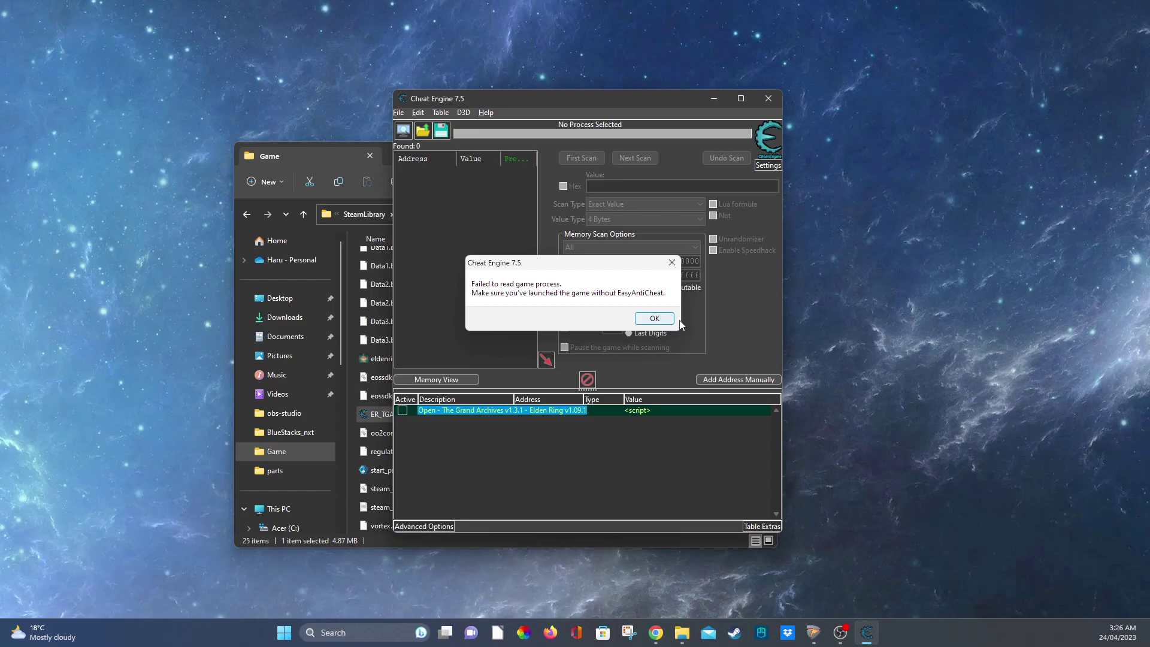
left_click(657, 318)
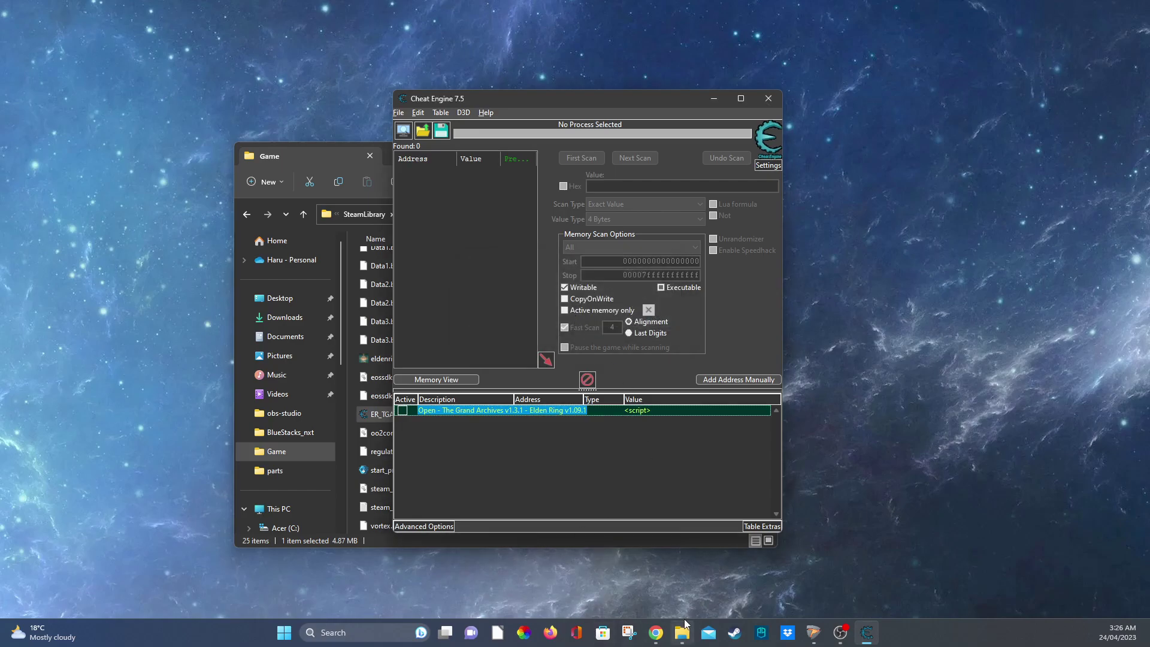
mouse_move(680, 634)
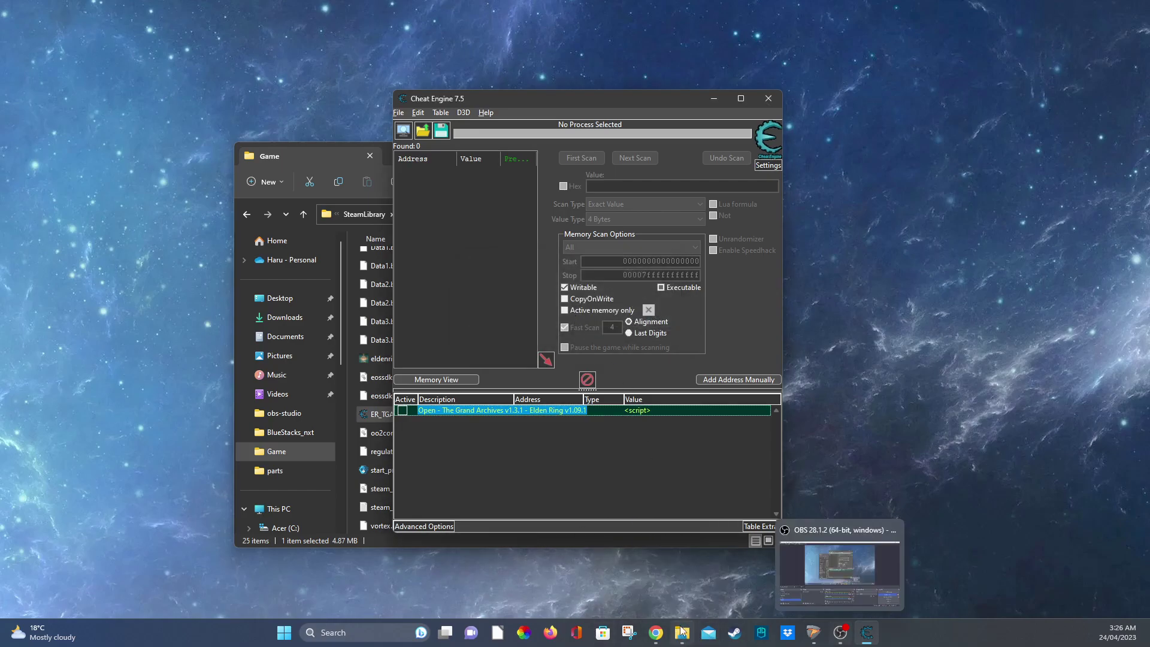
left_click(687, 634)
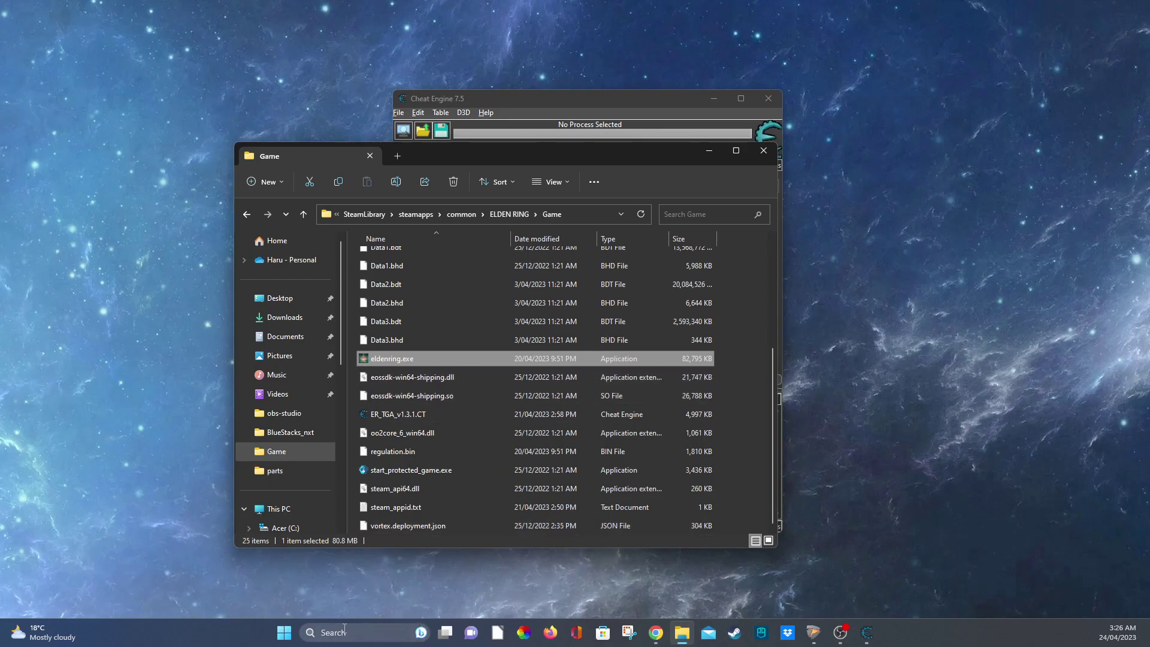
Step: Launch Task Manager from the Recent apps in taskbar search
left_click(383, 635)
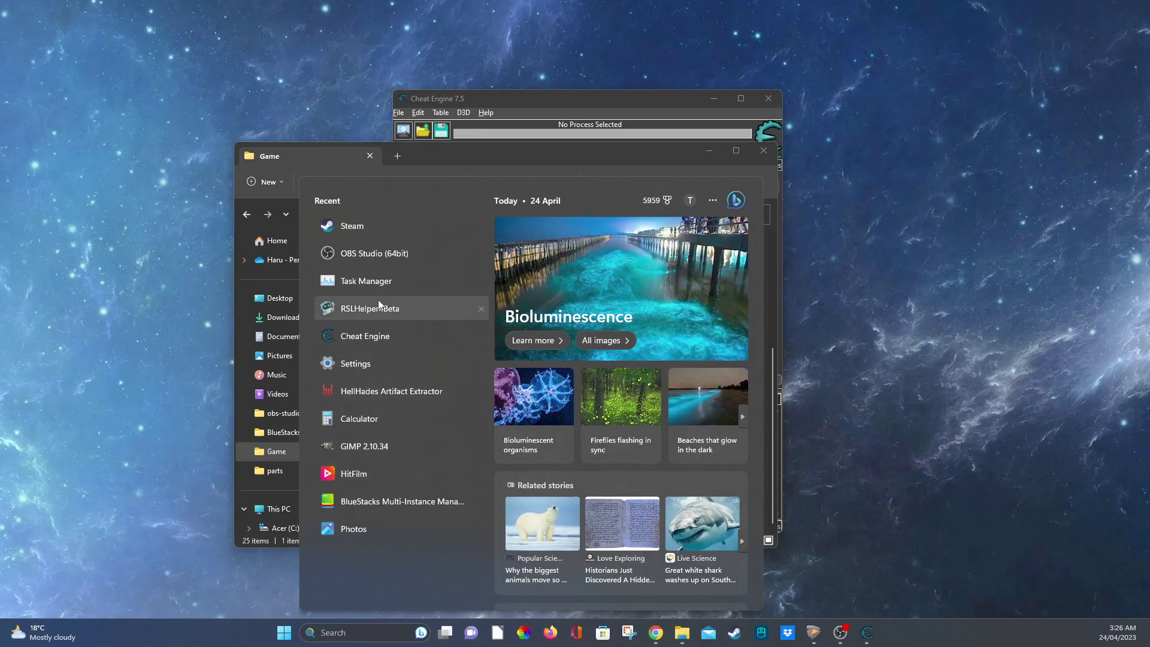
left_click(383, 281)
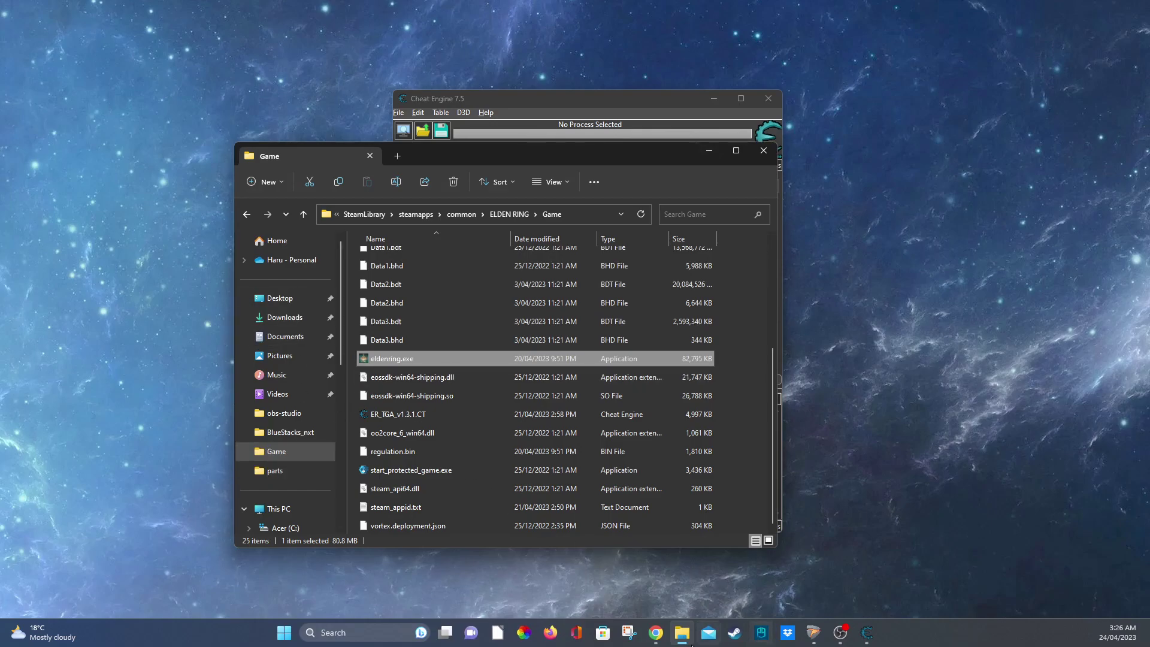
mouse_move(686, 625)
Step: Run launchmod_eldenring.bat from the ModEngine zip in Downloads without extracting, allowing it past SmartScreen
left_click(285, 317)
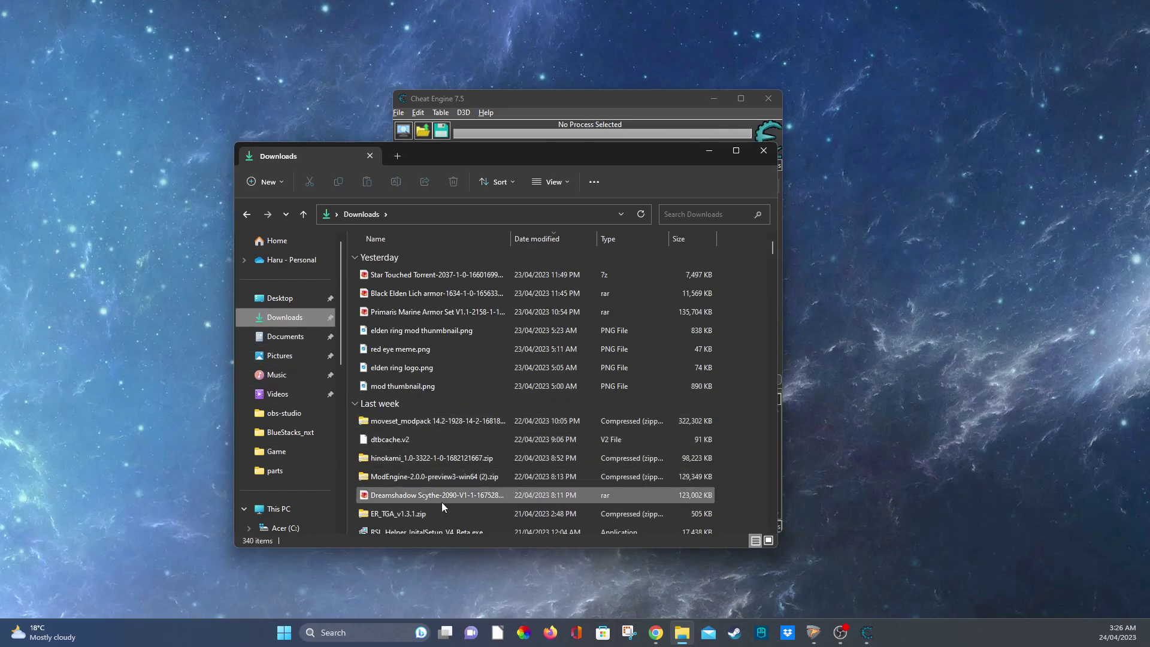
double_click(469, 479)
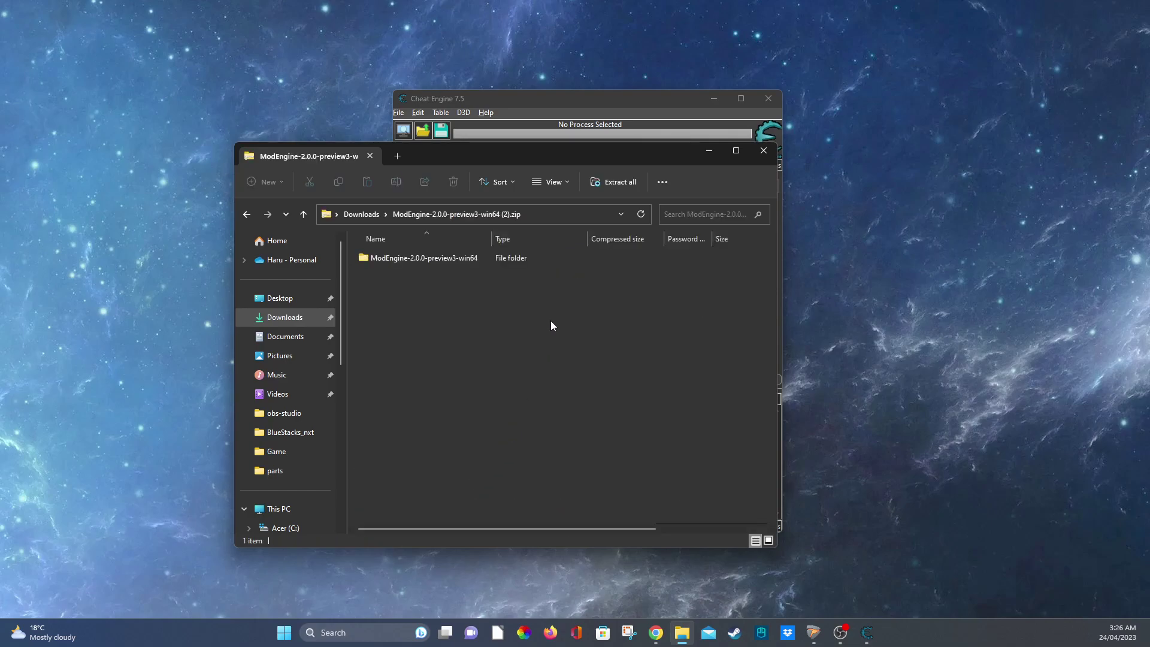
double_click(472, 257)
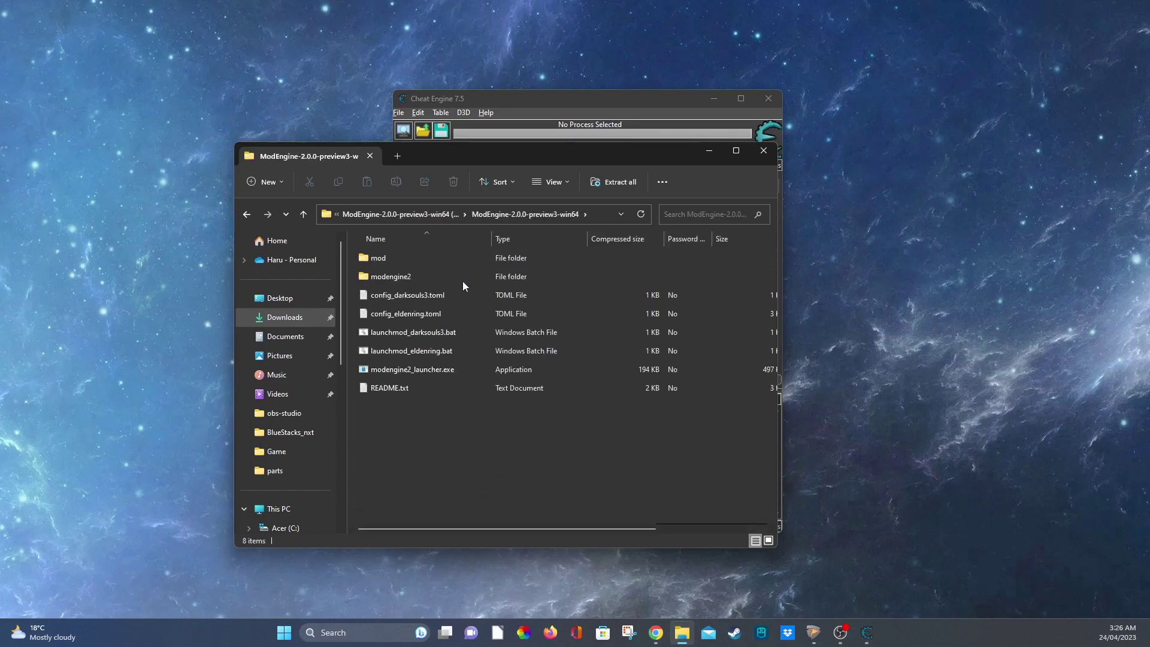
double_click(443, 353)
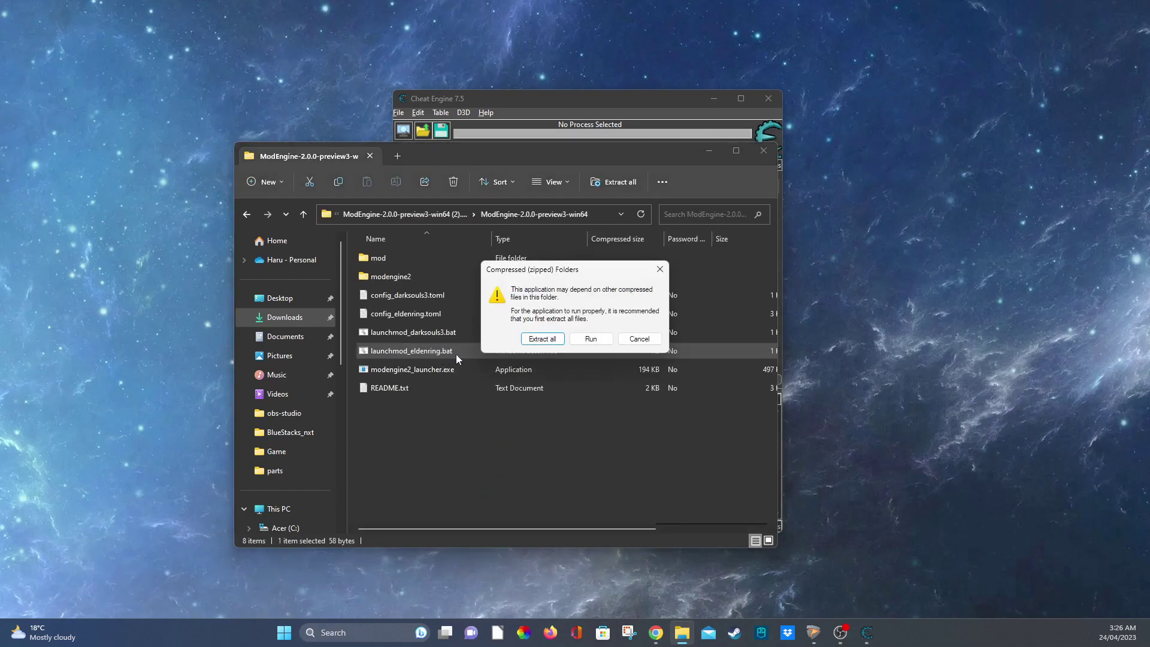
left_click(591, 340)
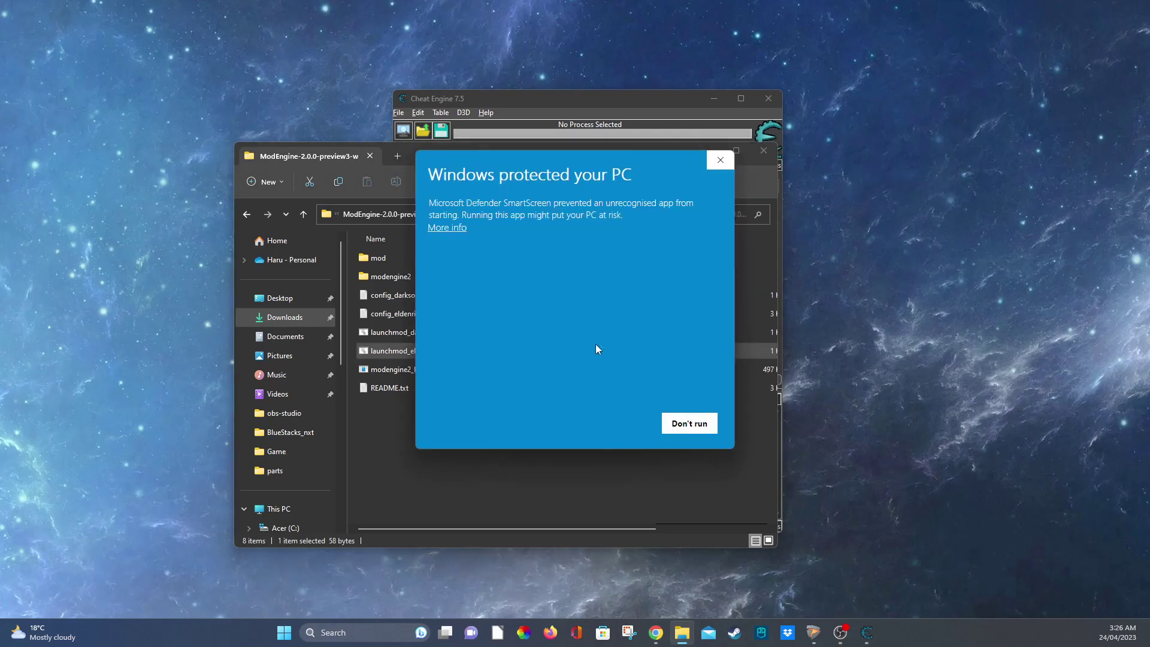
left_click(447, 227)
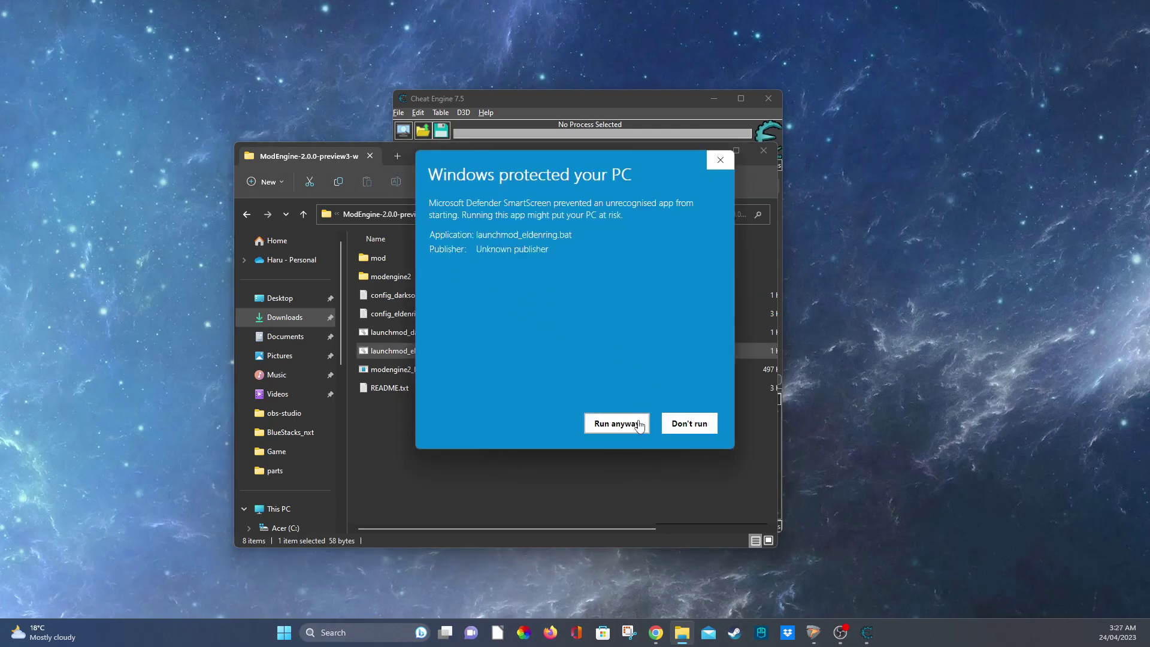
left_click(617, 422)
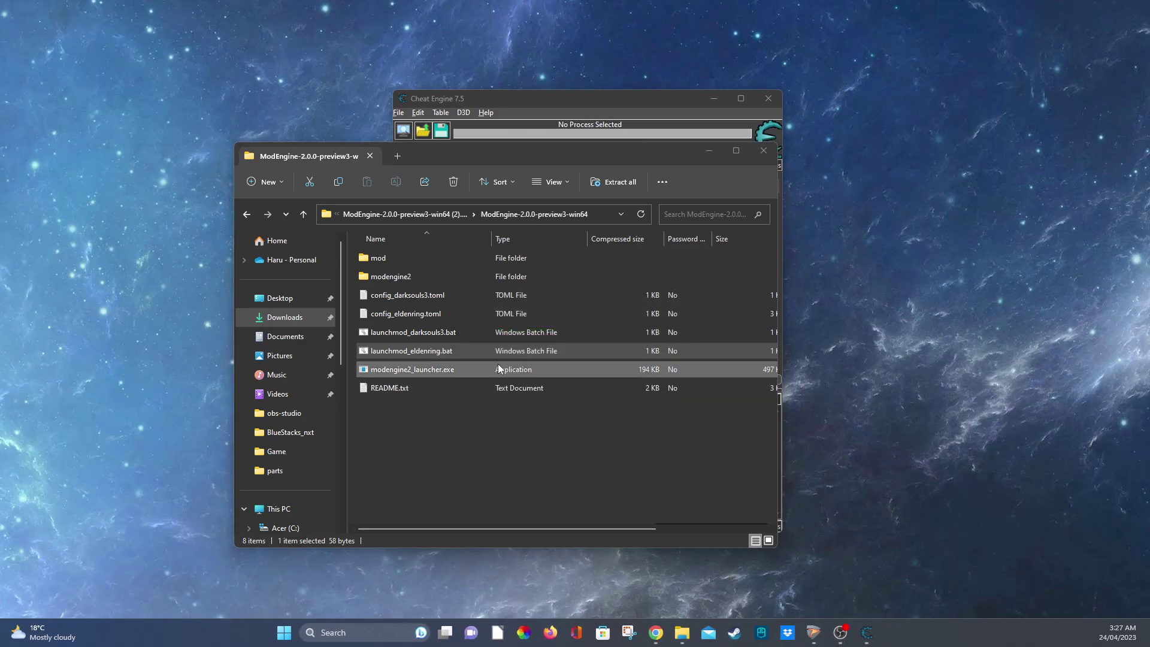
Step: Launch launchmod_eldenring.bat a second time, again choosing Run and Run anyway
double_click(498, 351)
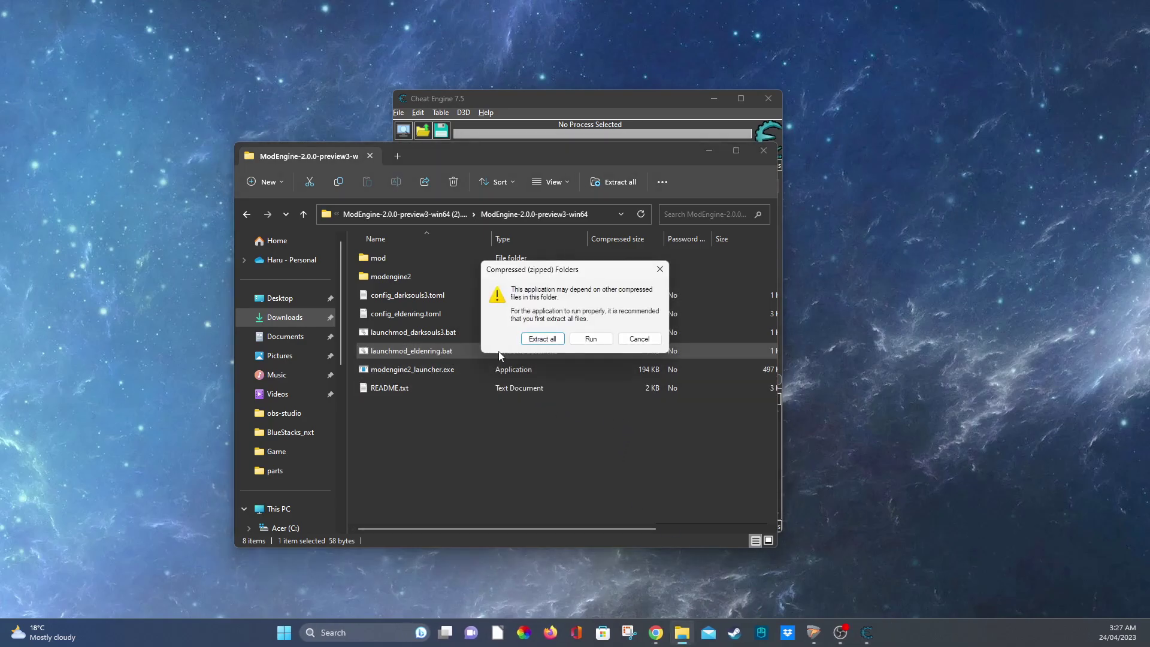
left_click(591, 338)
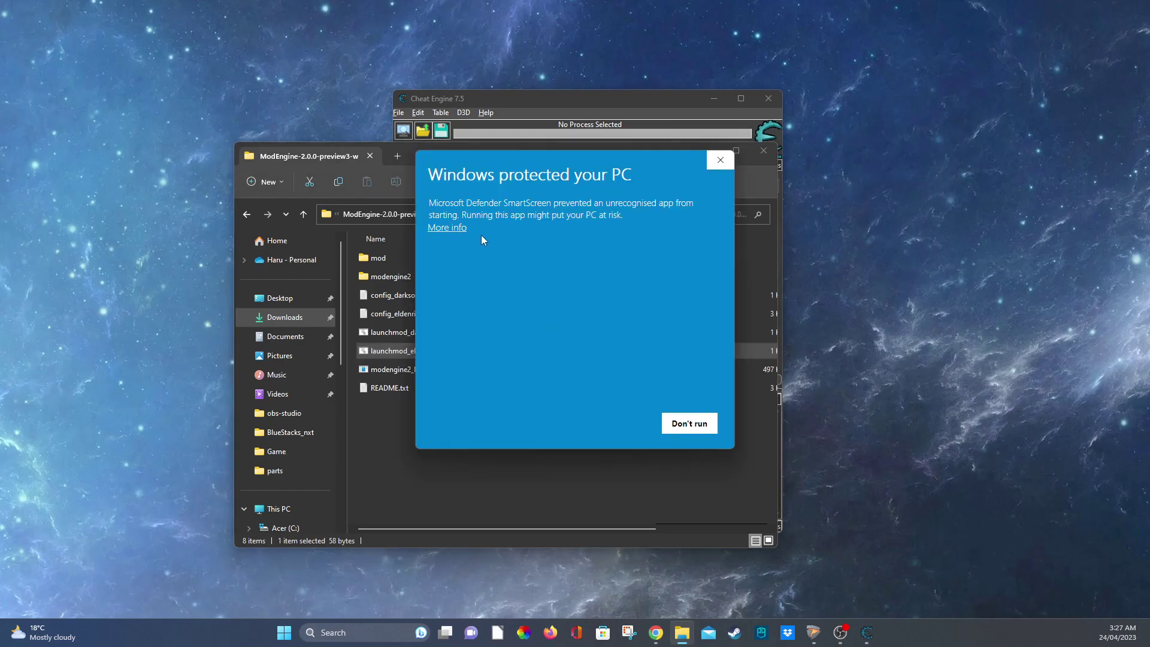
left_click(451, 228)
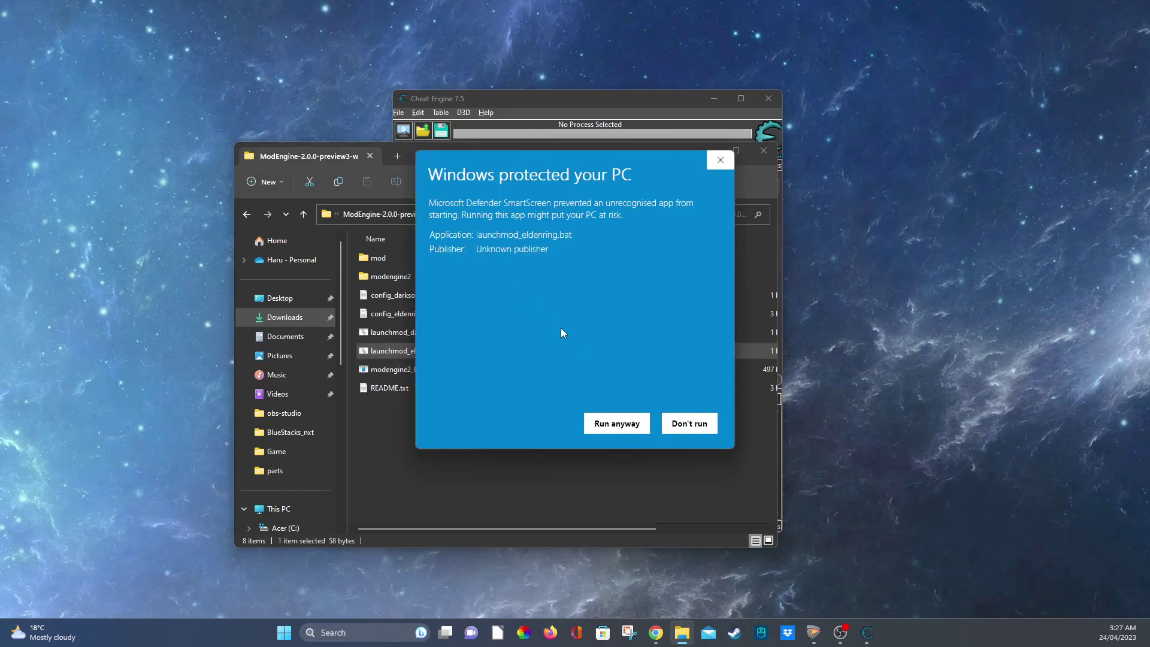
left_click(617, 423)
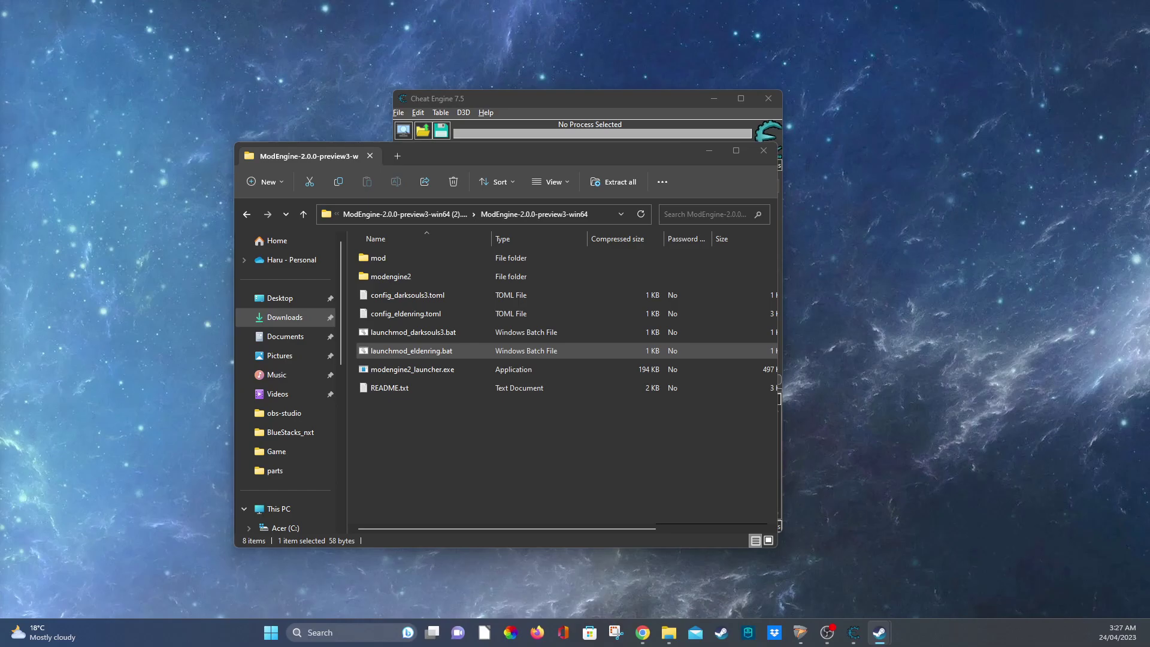
Step: Extract the ModEngine zip and run launchmod_eldenring.bat from the extracted ModEngine-2.0.0-preview3-win64 folder
double_click(435, 348)
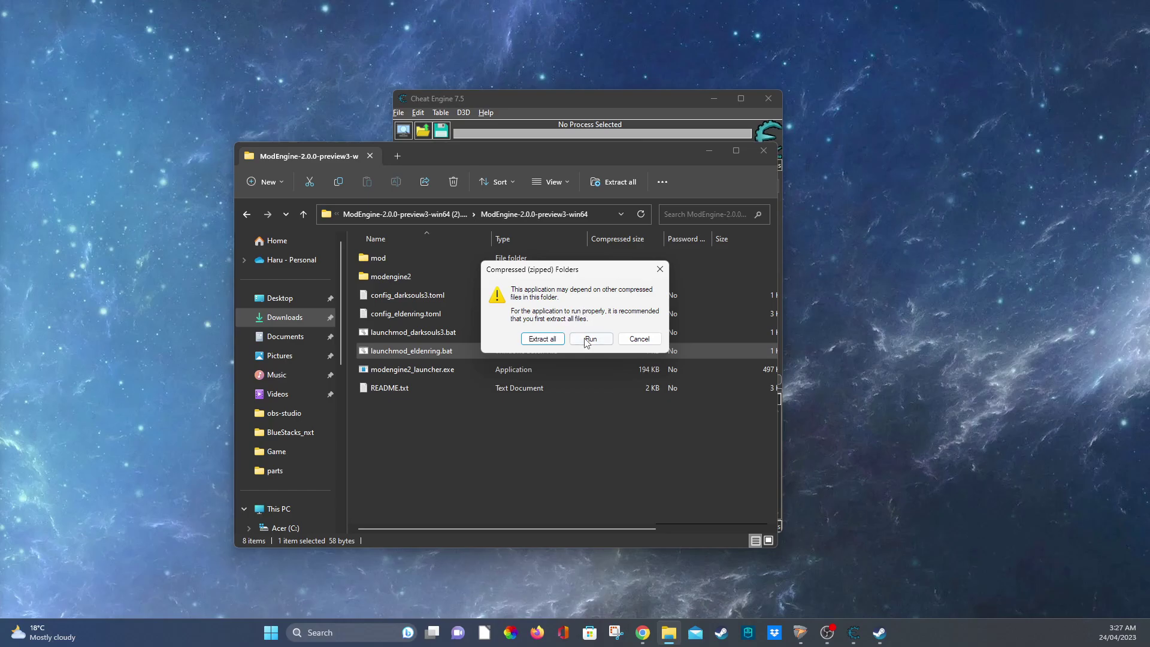
left_click(548, 338)
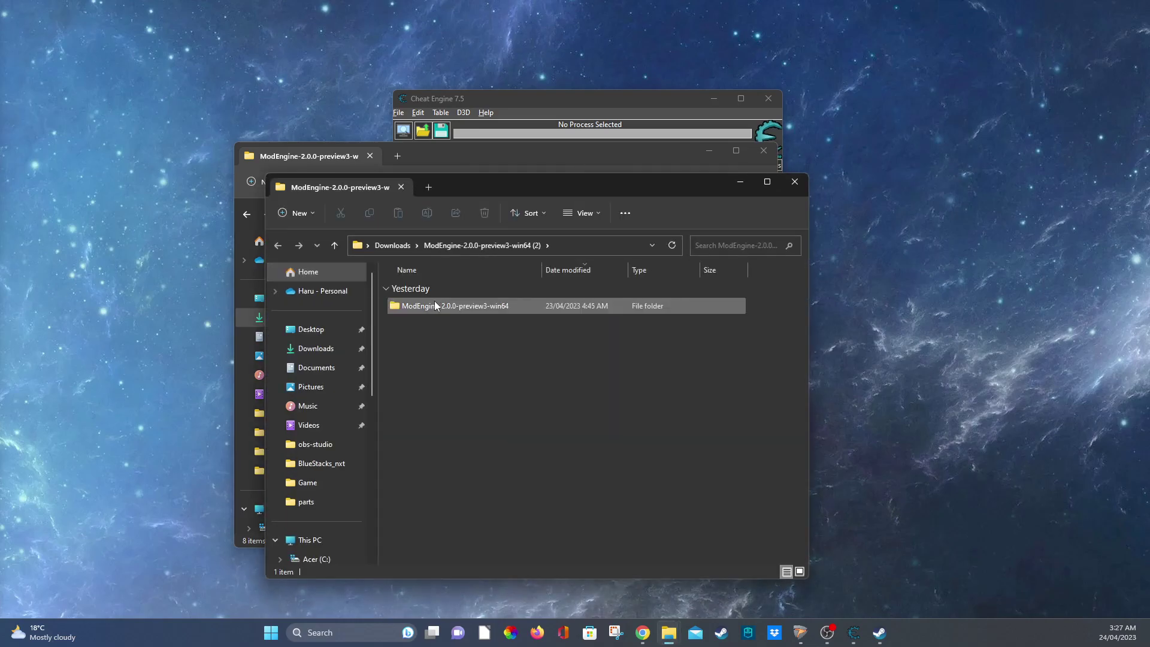
double_click(451, 306)
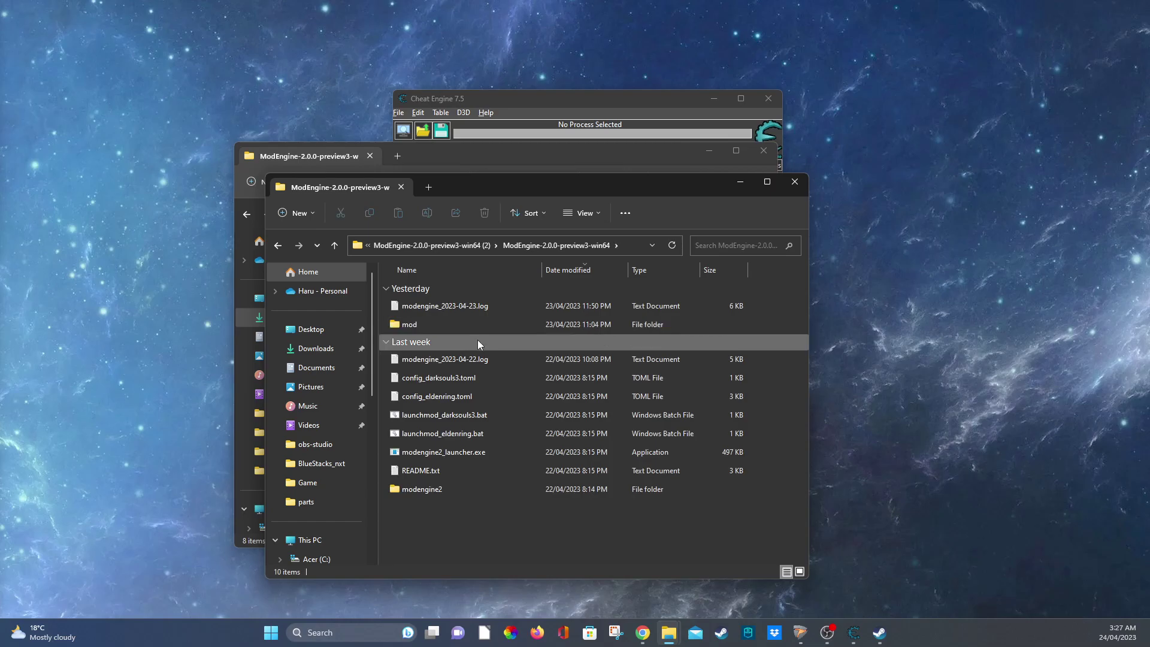
double_click(478, 327)
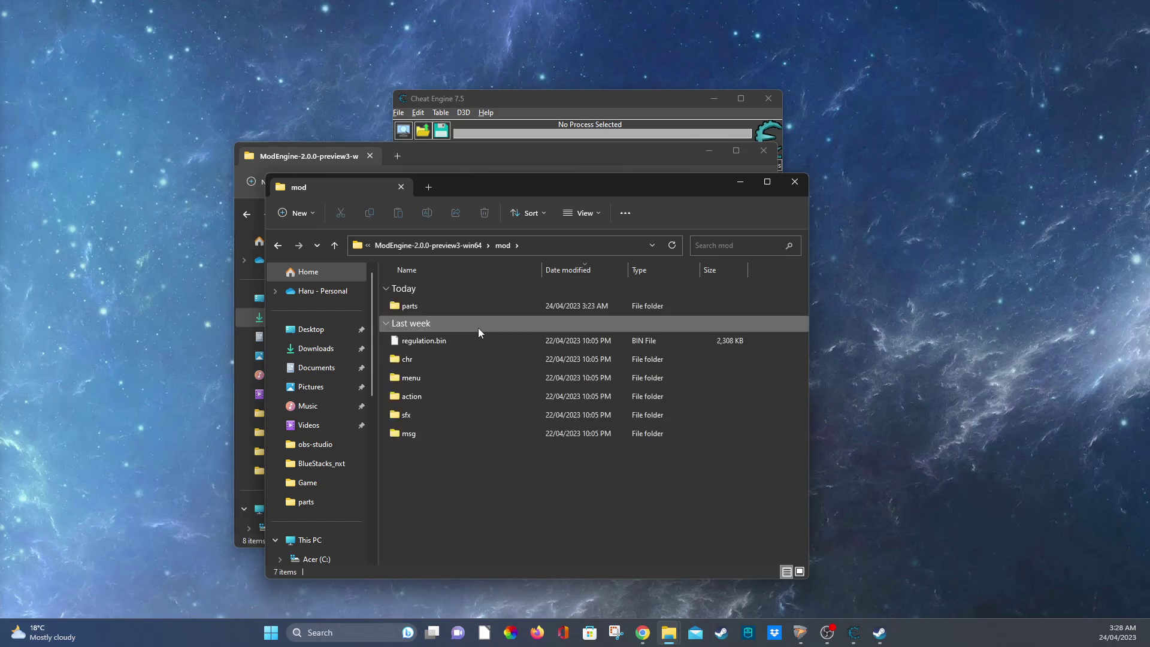
left_click(277, 245)
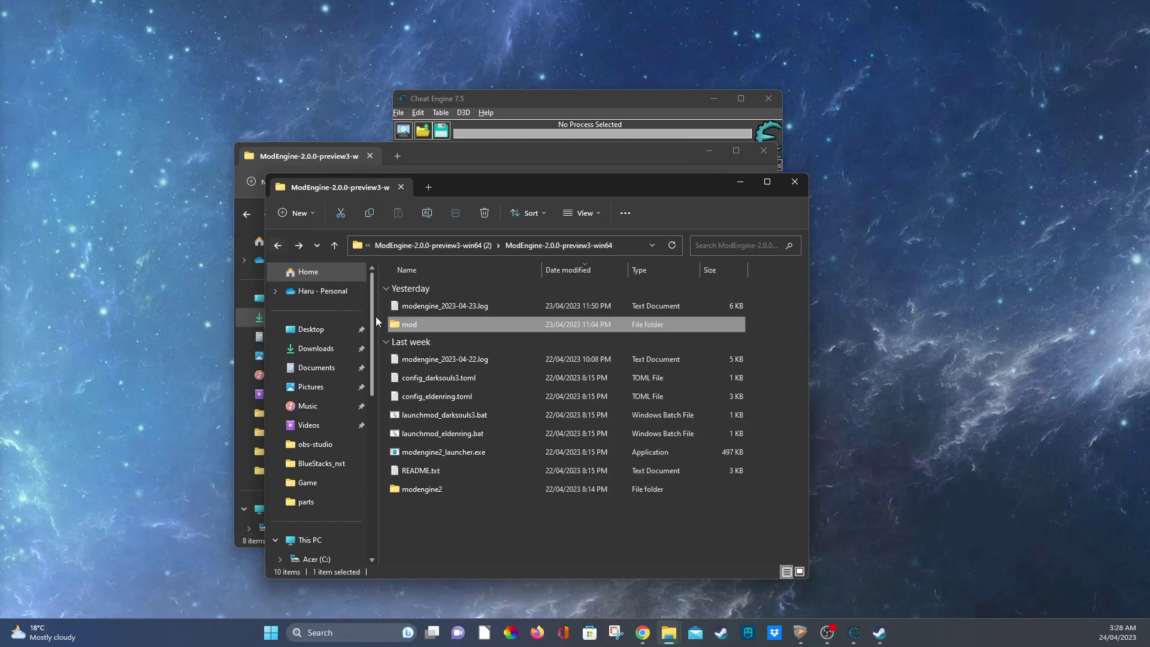
left_click(460, 434)
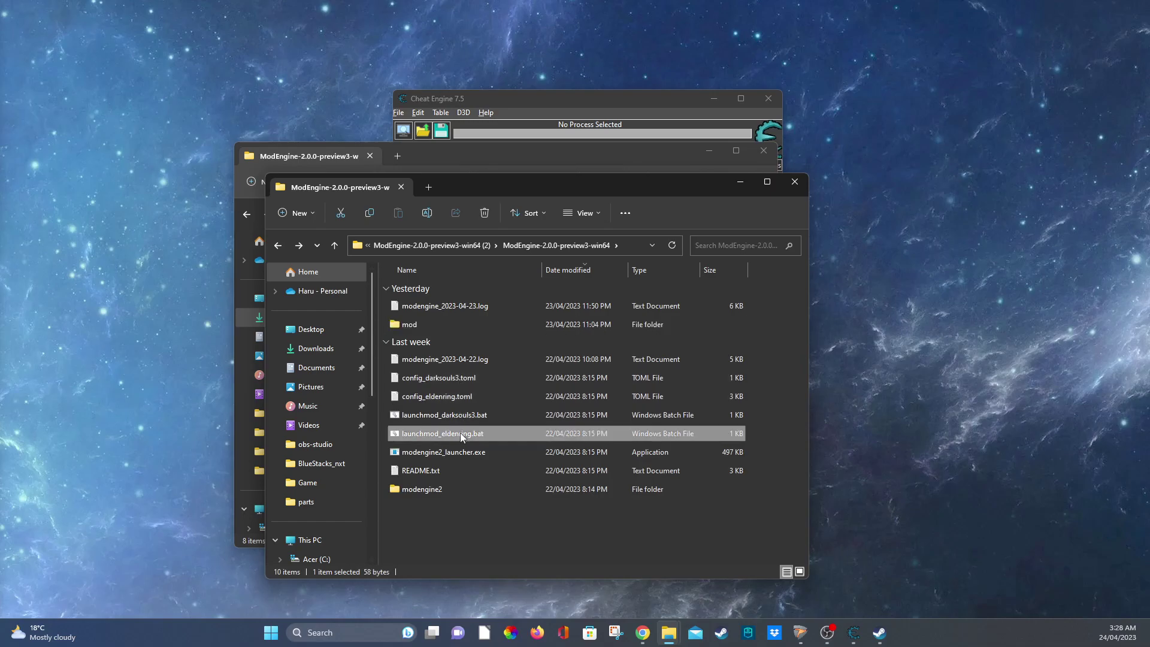
double_click(463, 434)
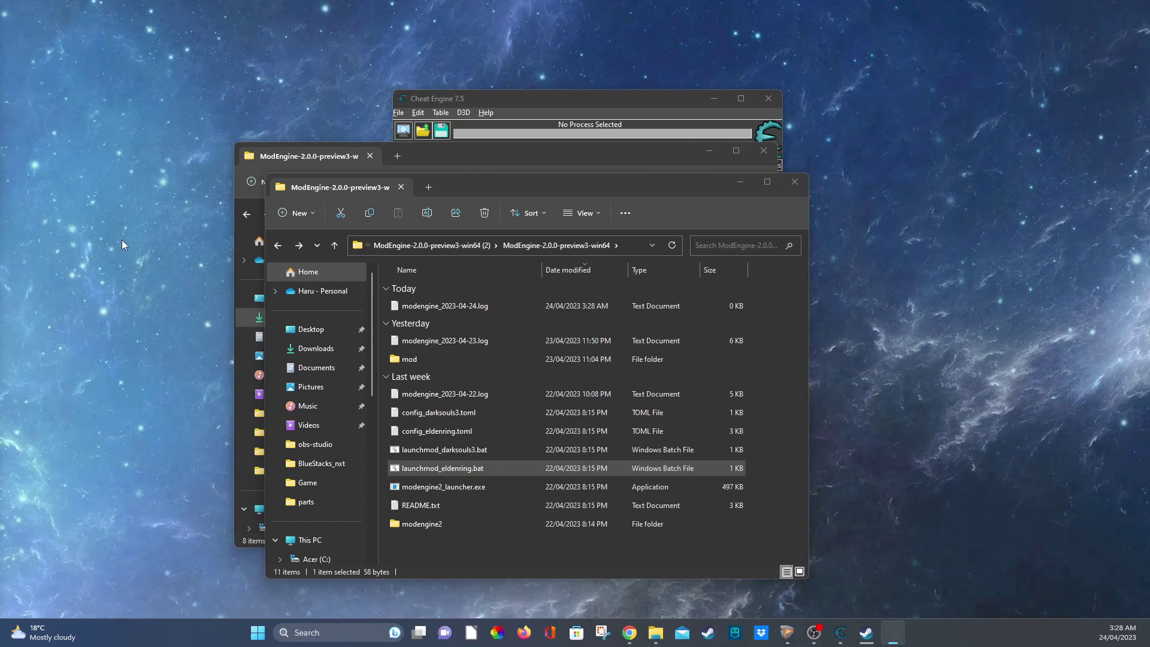
left_click(739, 182)
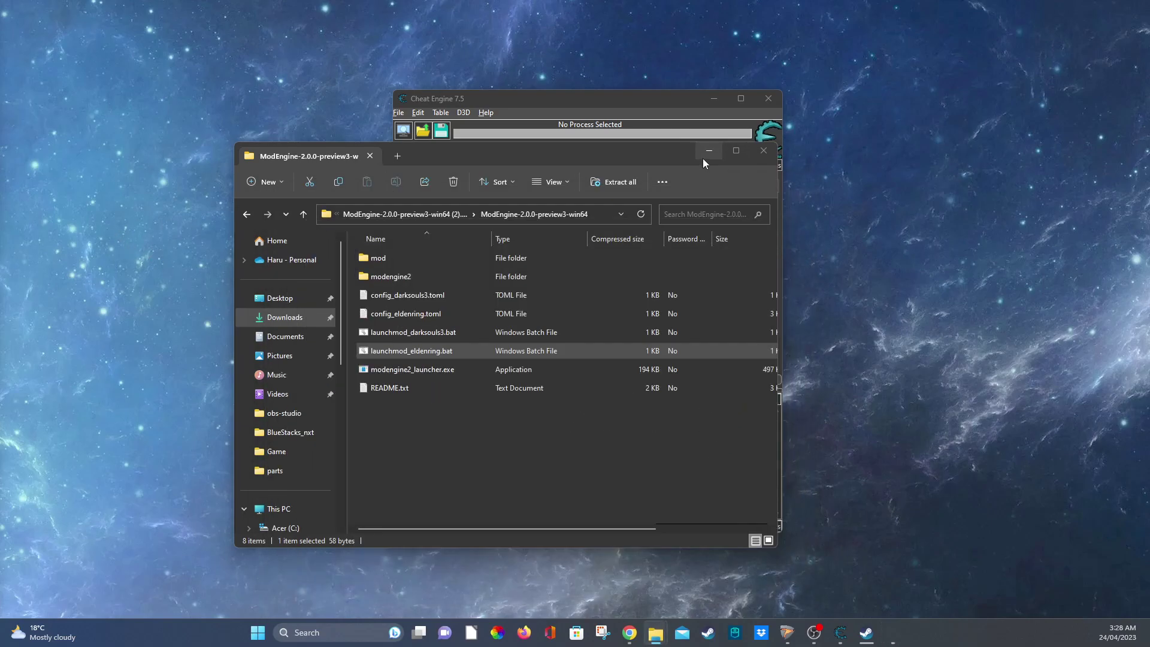
Step: Minimize the remaining Explorer window so Elden Ring loads into Roundtable Hold
left_click(709, 151)
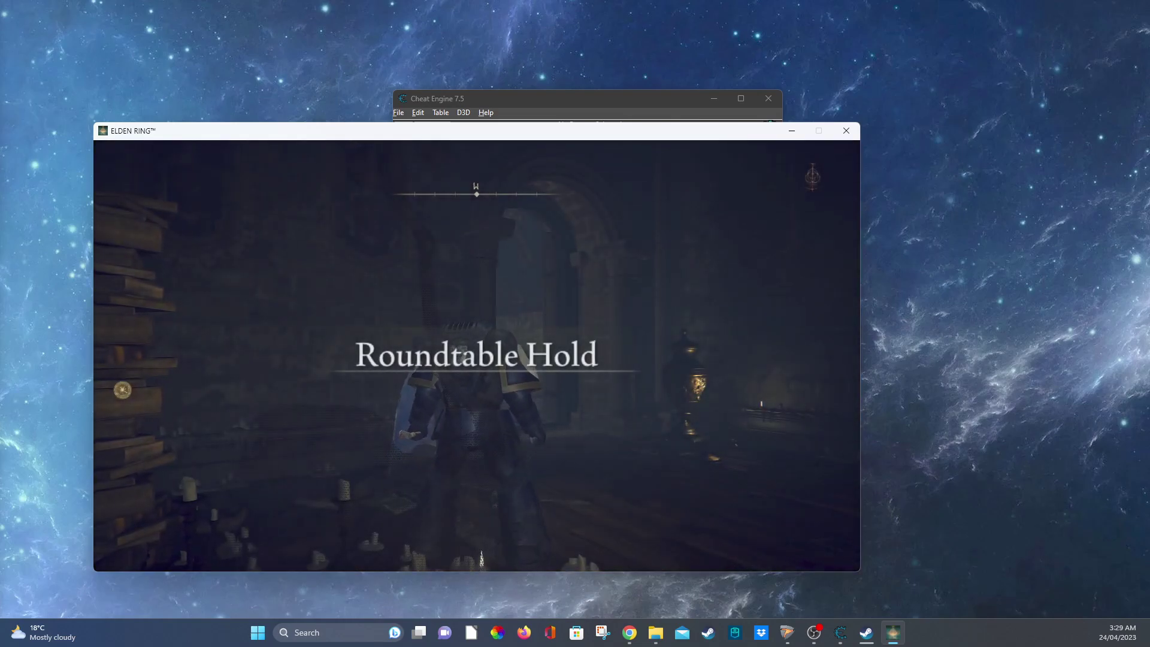
Step: Walk the character through the hall and statue corridor toward the round table room
key("w")
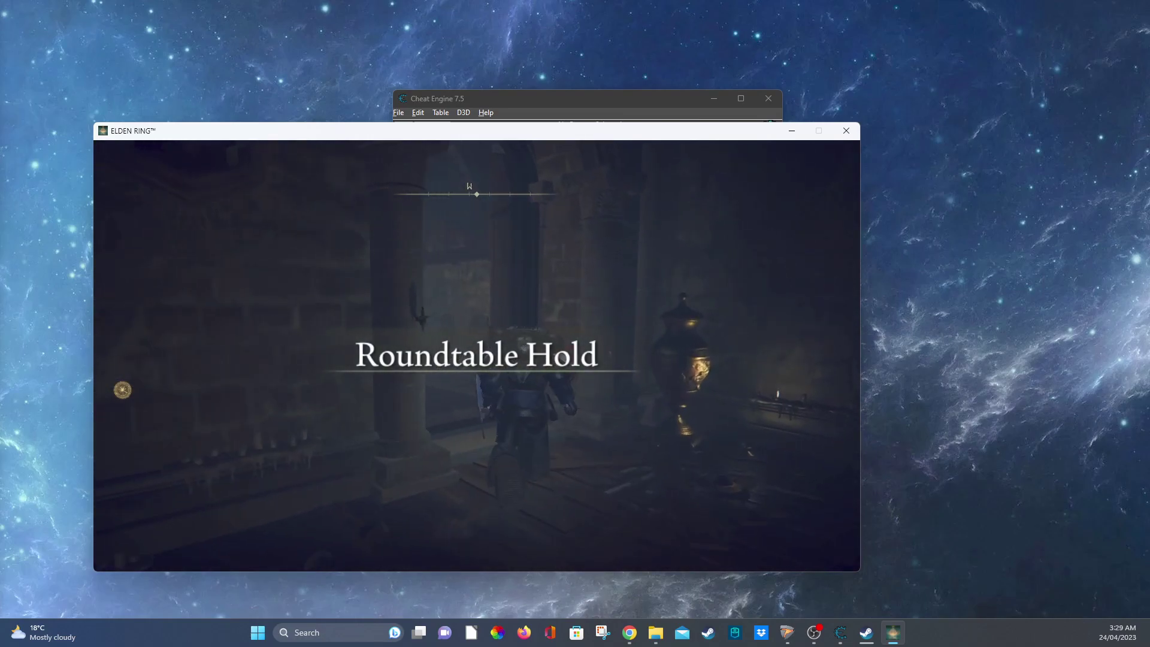
key("w")
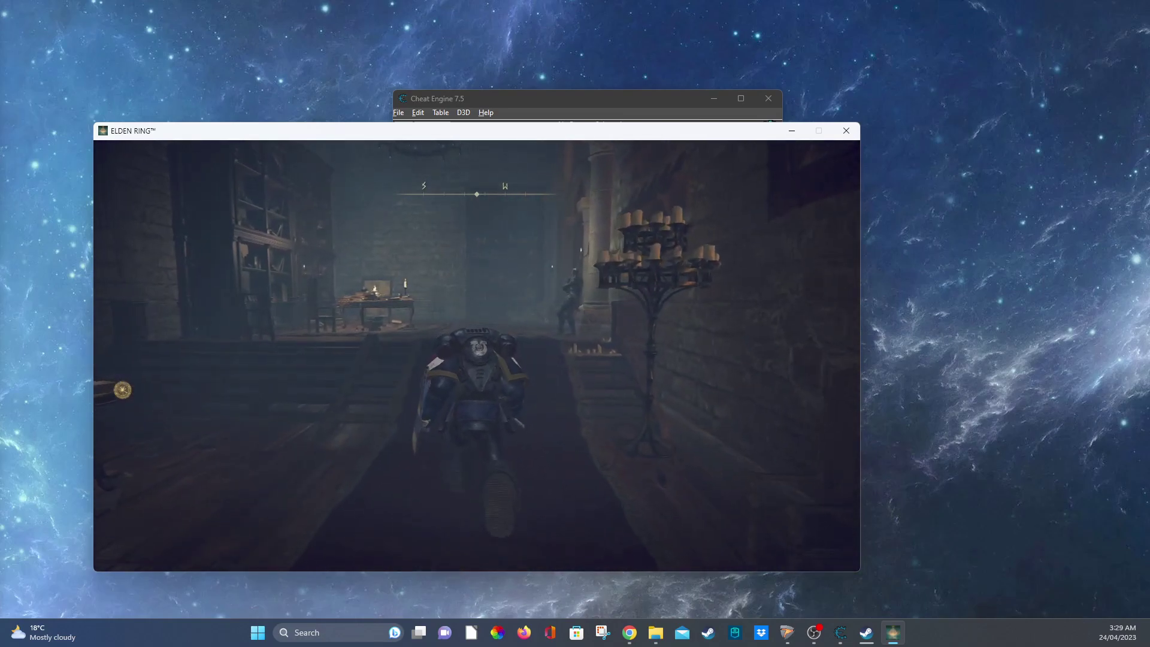
key("w")
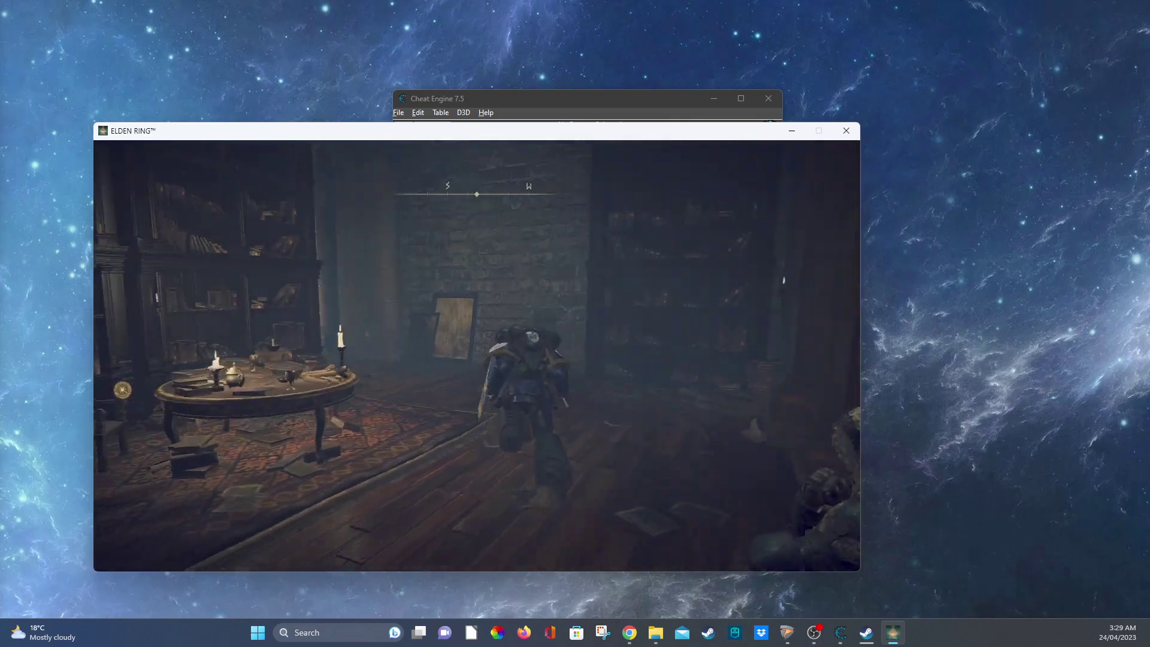
key("w")
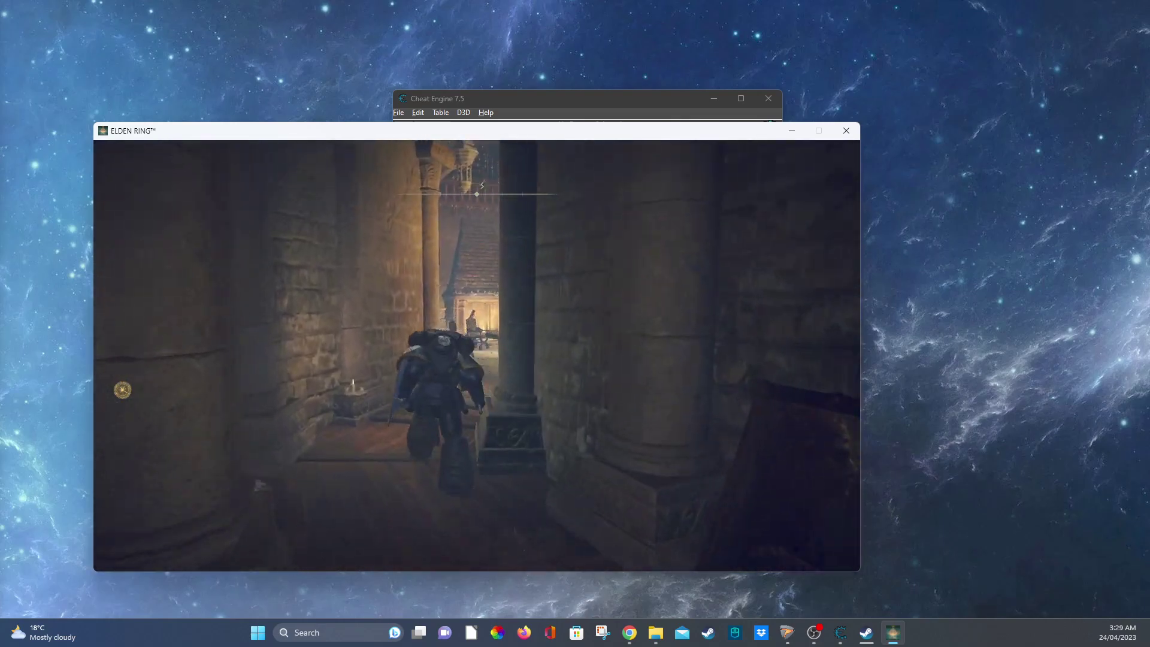
key("w")
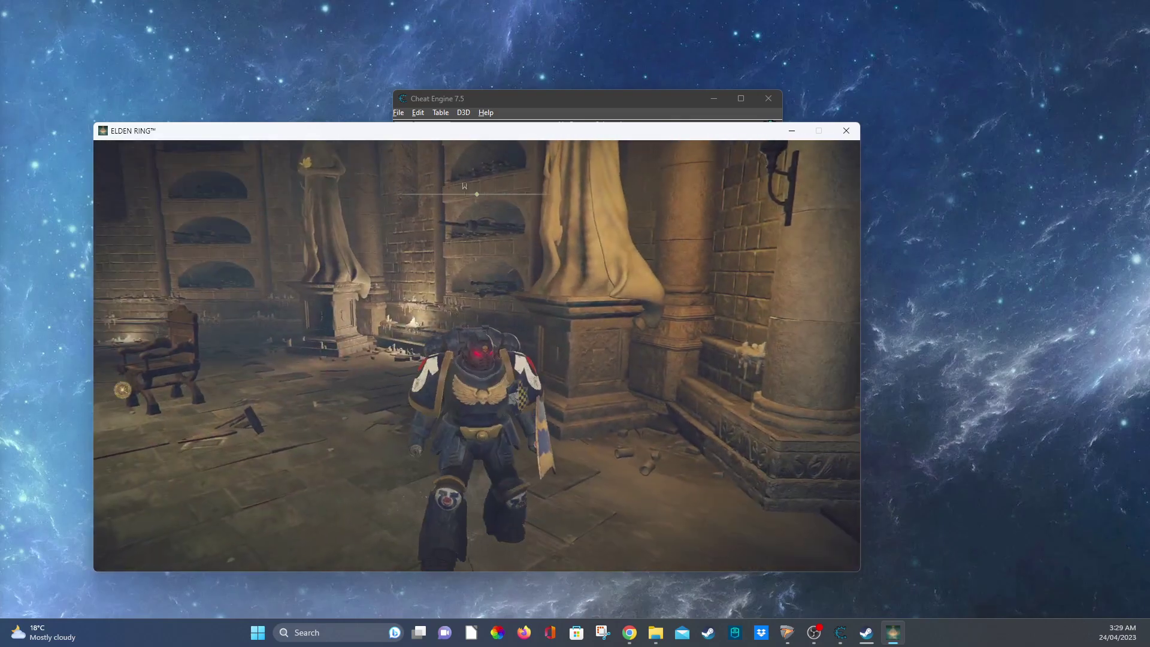
key("w")
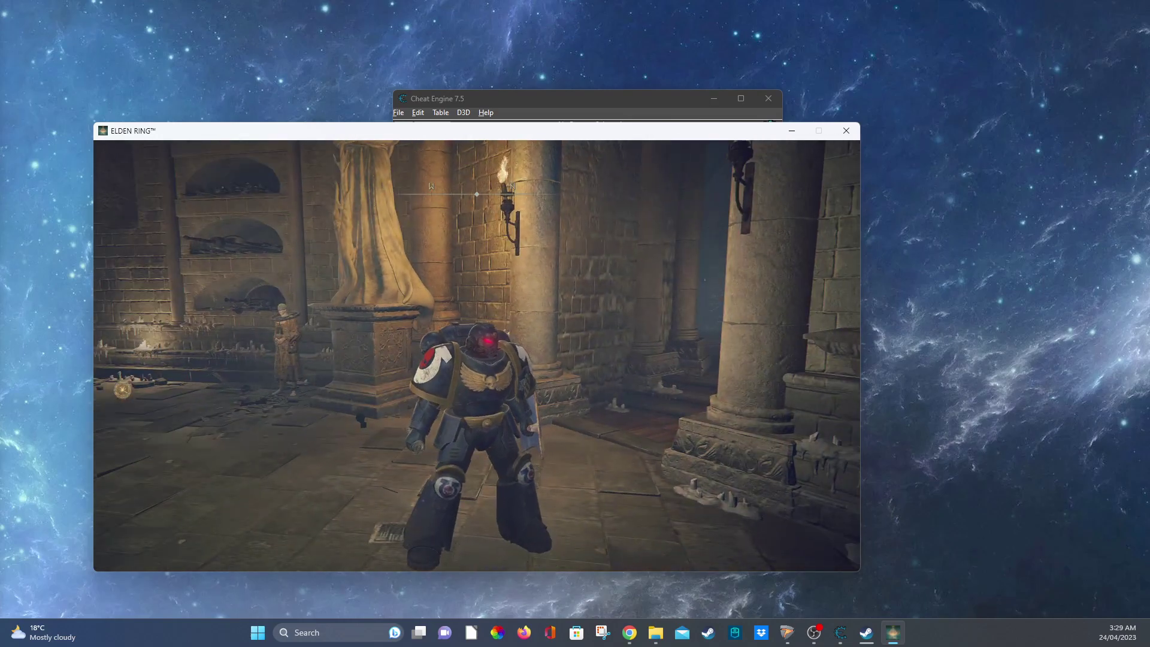
key("w")
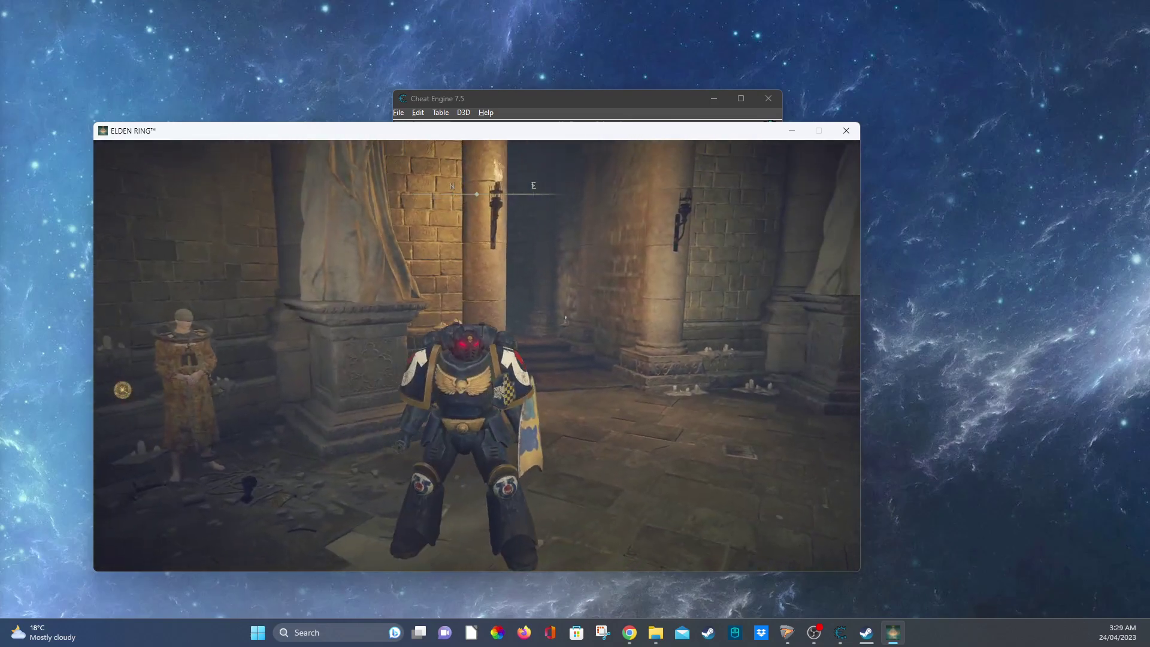
Step: Walk back through the hall, pause with the in-game main menu, and switch to Cheat Engine
key("w")
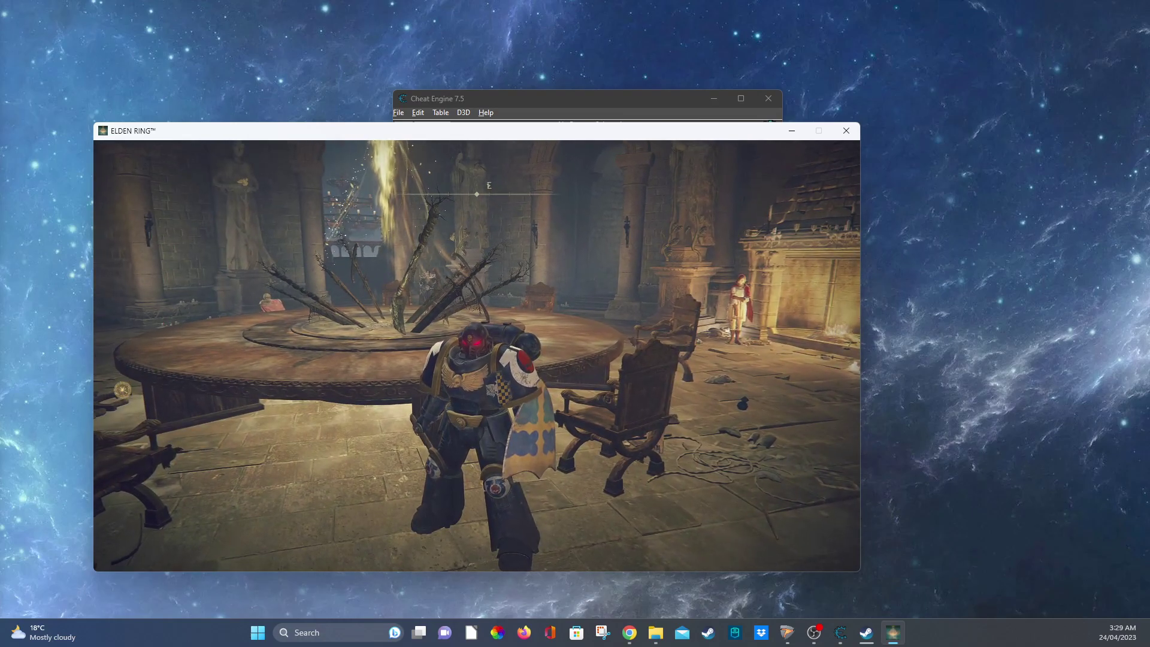
key("Escape")
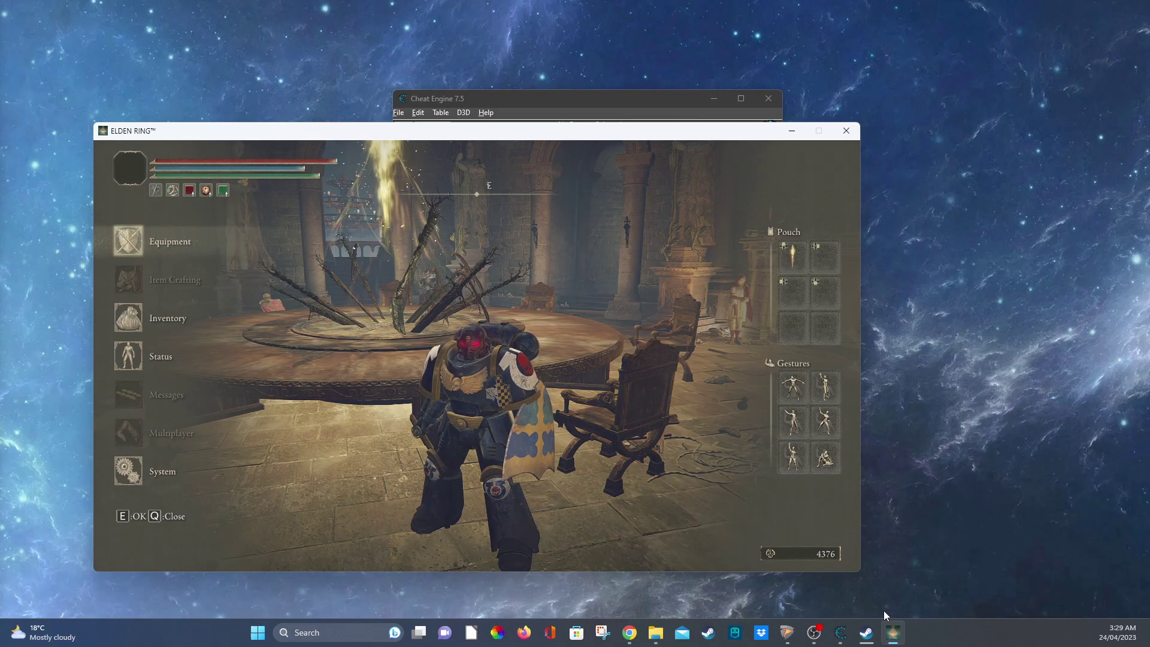
left_click(840, 632)
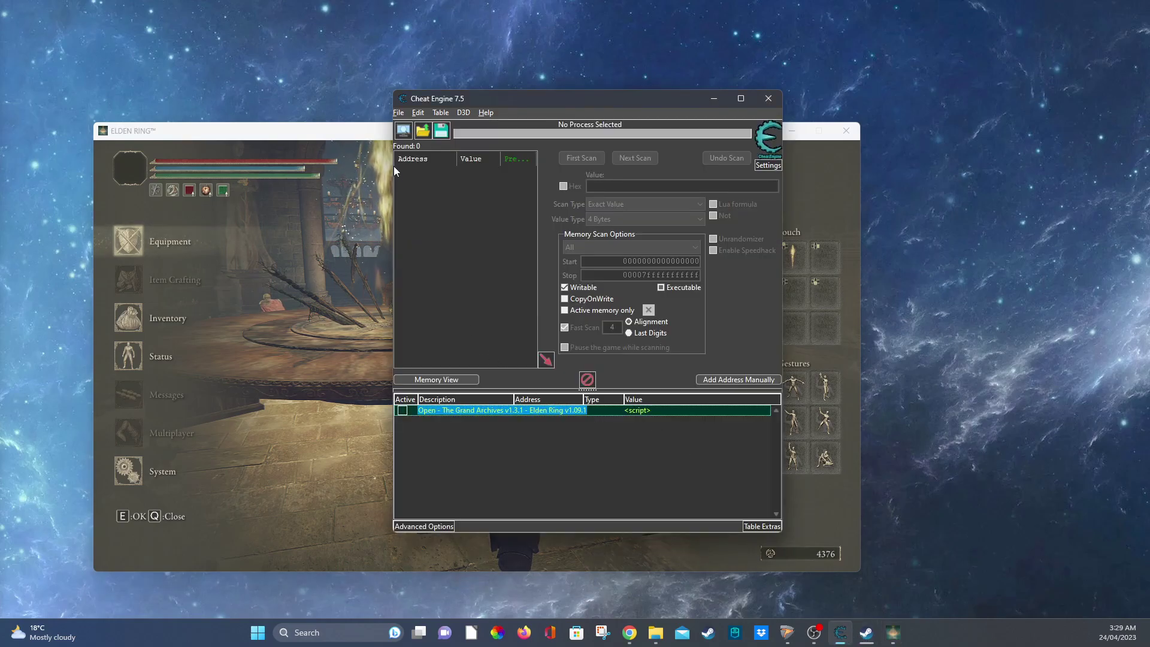
Step: Attach Cheat Engine to ELDEN RING, keep the Grand Archives list, and activate the table script
left_click(405, 131)
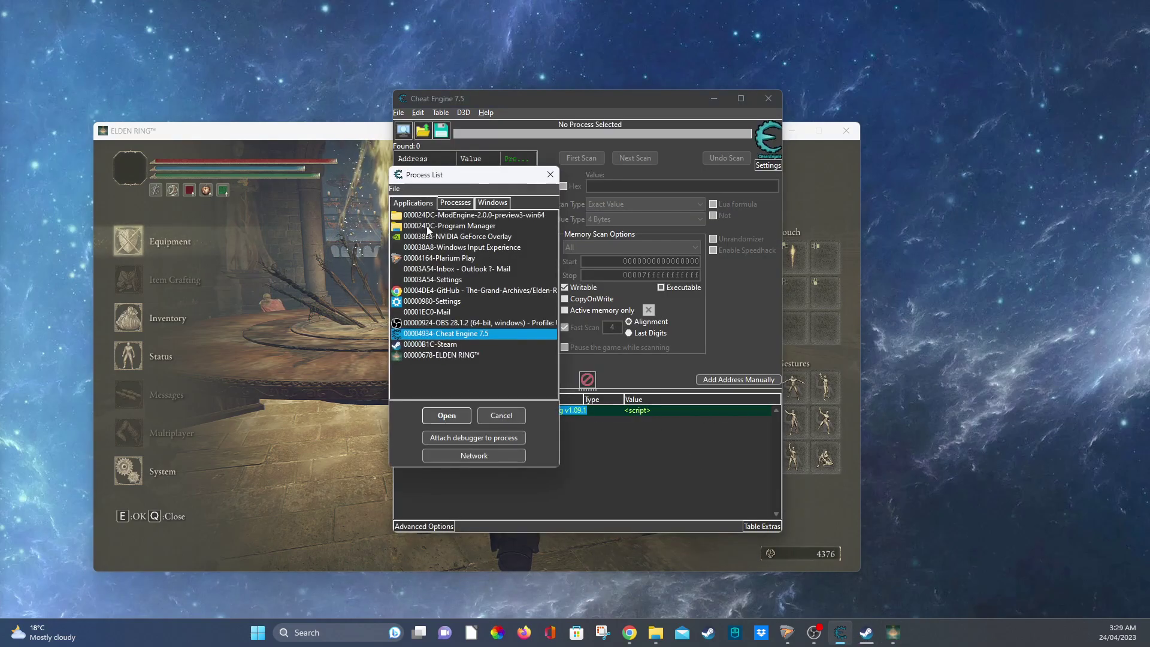
left_click(442, 355)
left_click(447, 415)
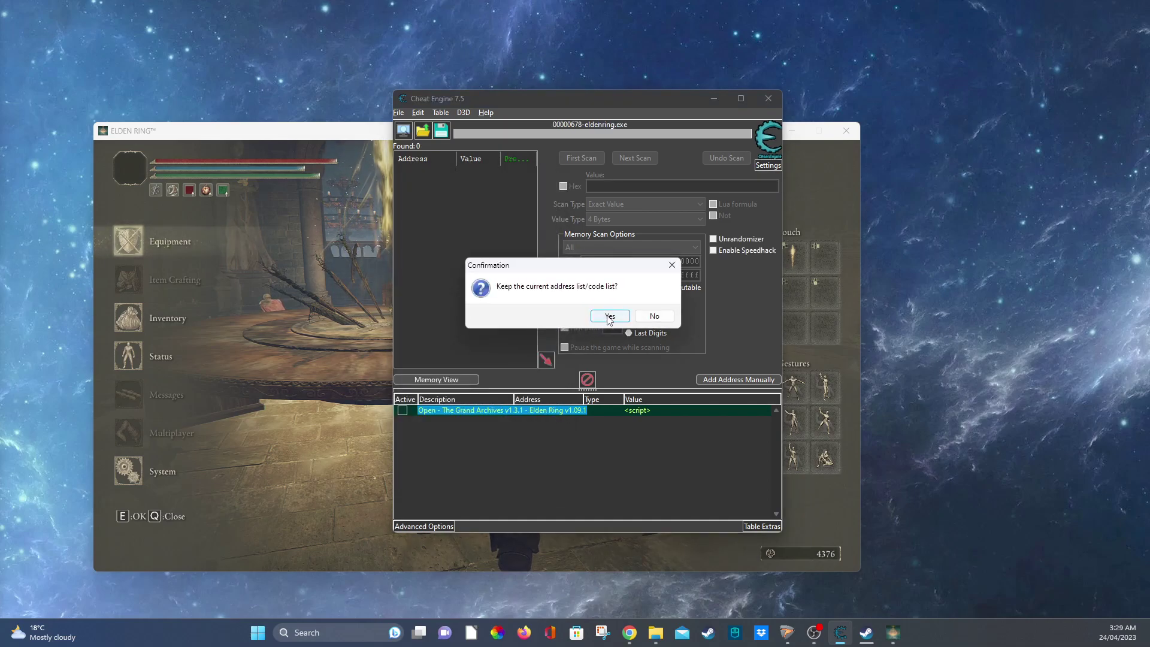
left_click(609, 318)
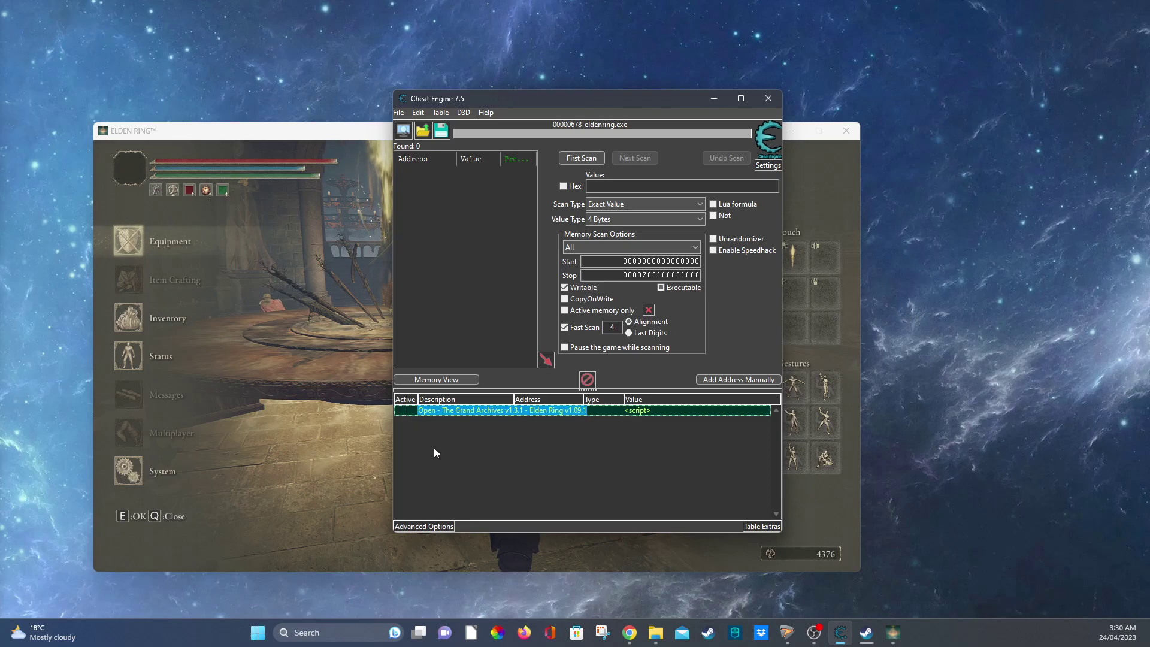
key("space")
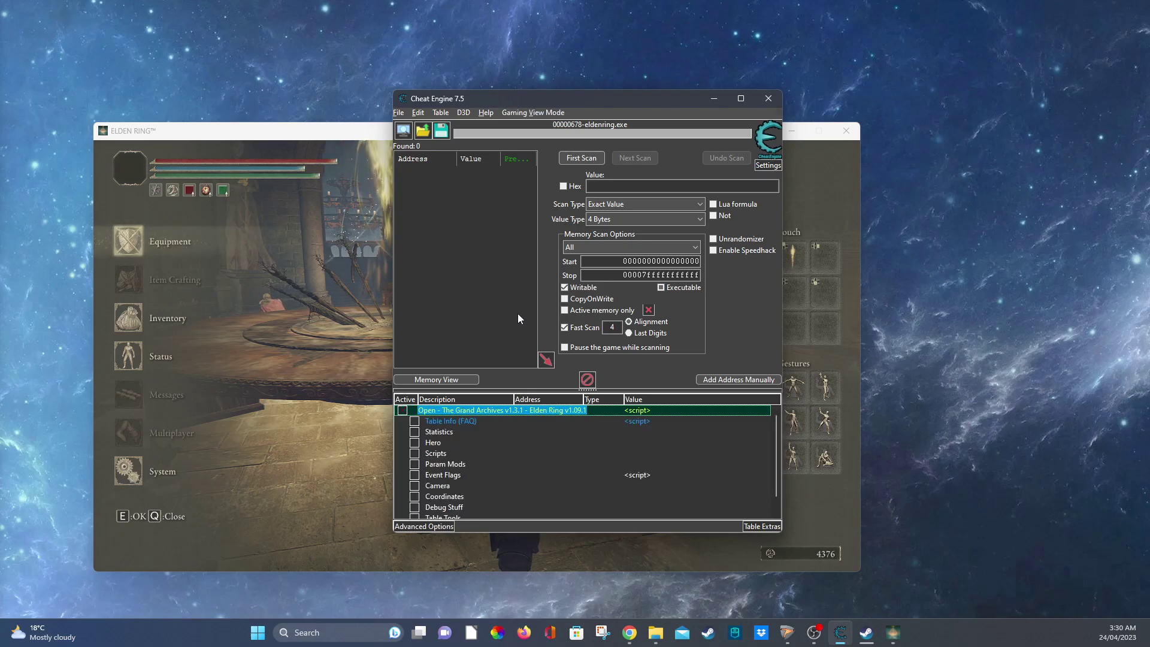
Step: Expand Scripts > Build Creation > AddSoul in the address list
left_click(418, 454)
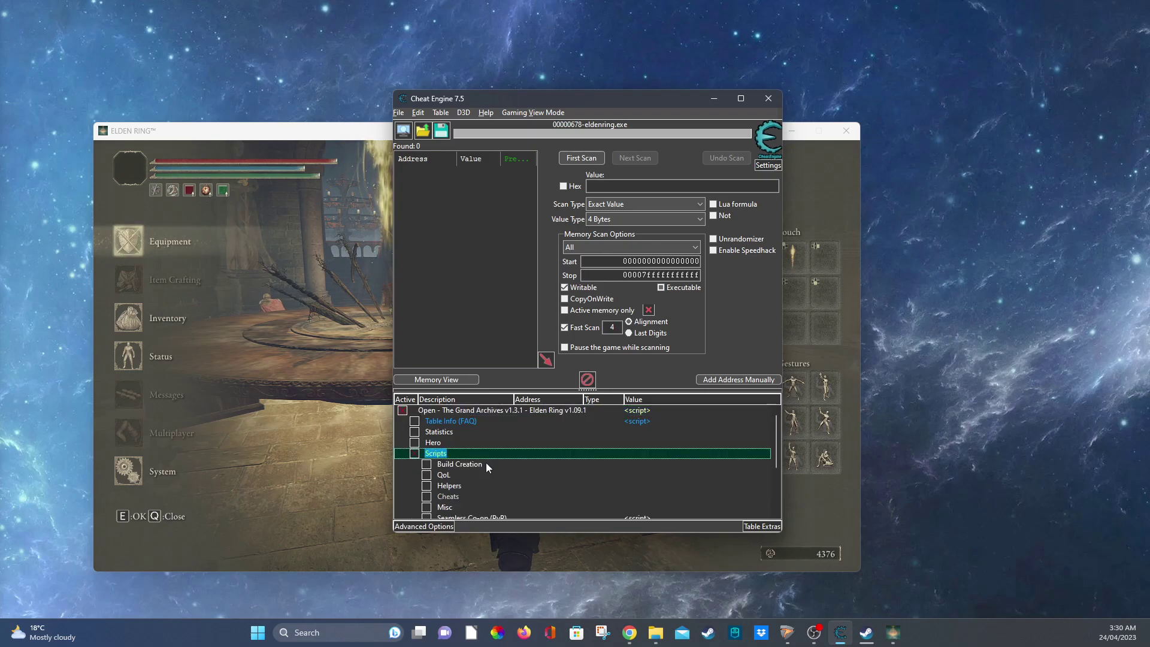
left_click(423, 465)
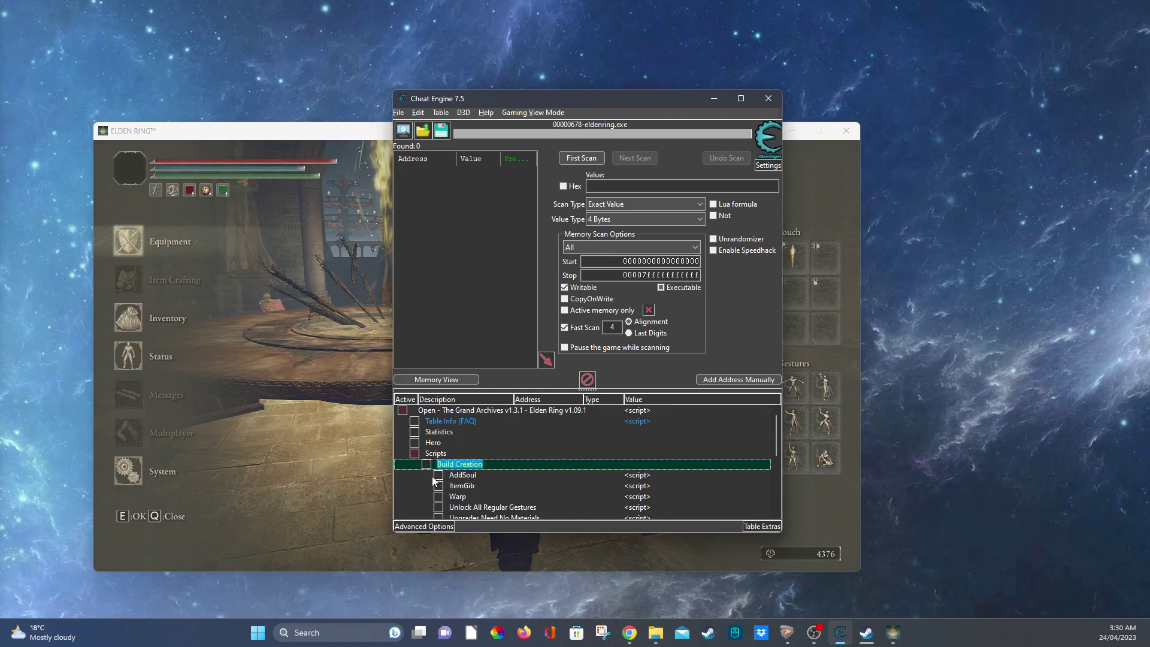
left_click(437, 476)
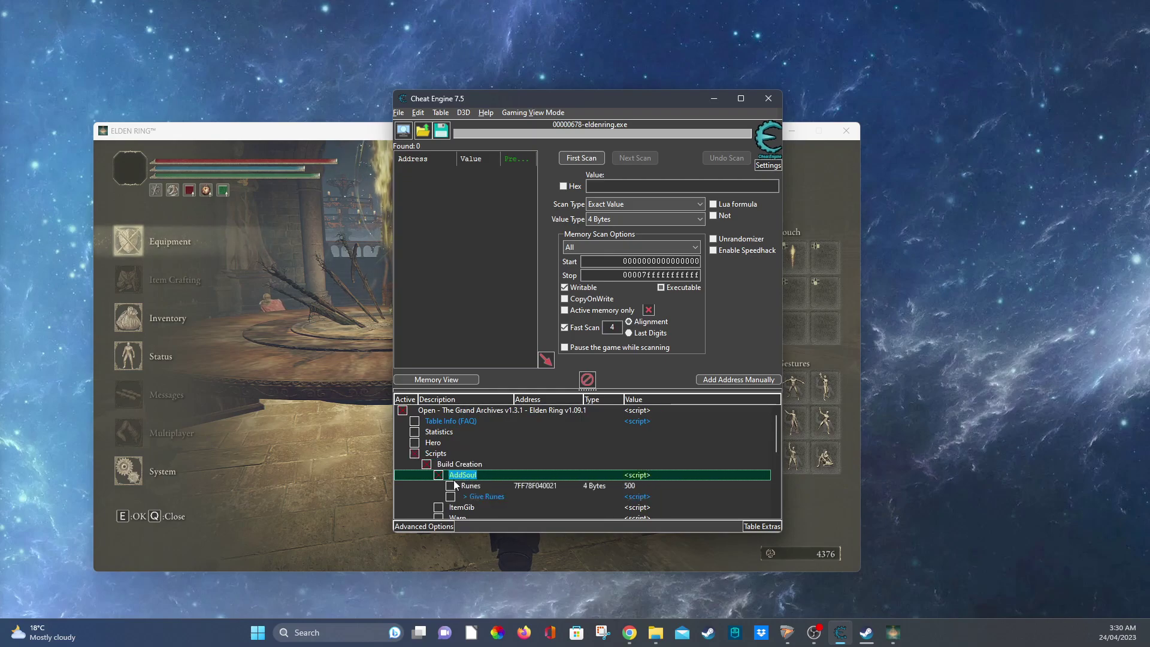
Step: Set Runes to 99999 and activate Give Runes, raising the in-game runes to 104375
double_click(633, 487)
left_click(647, 344)
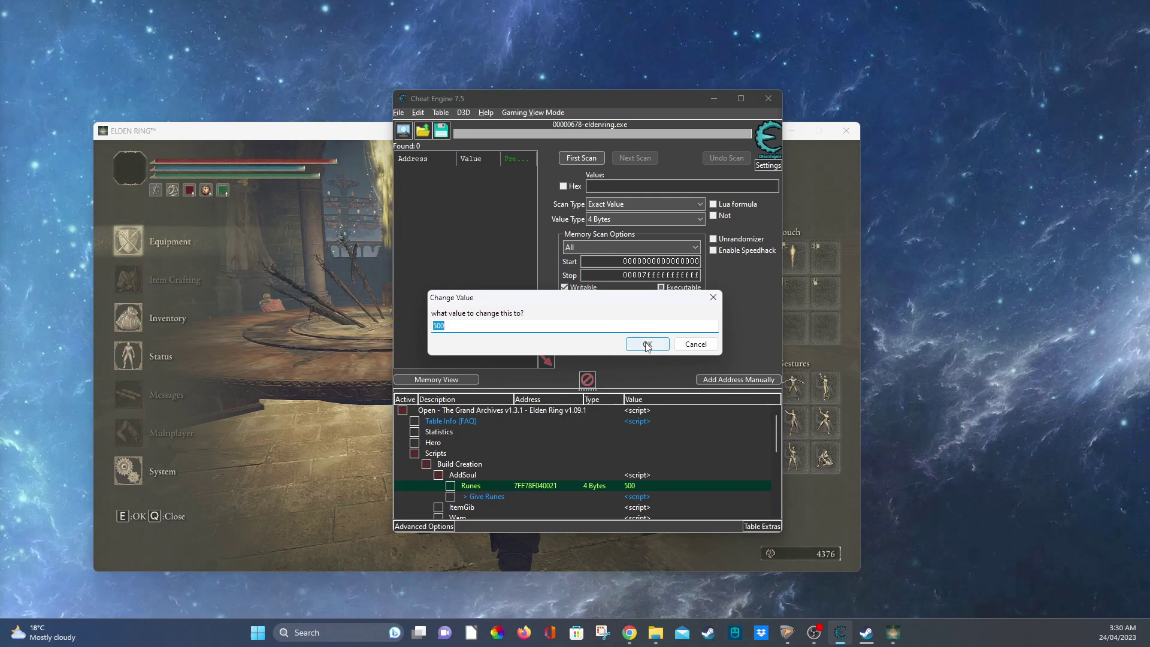
type("99999")
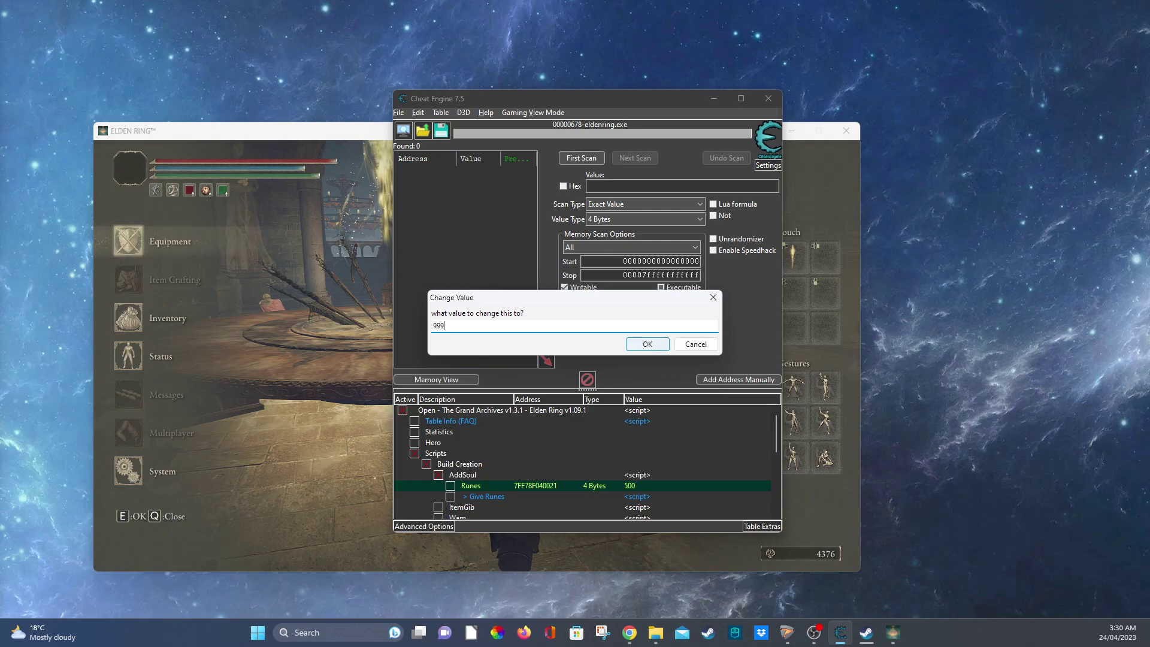
left_click(648, 345)
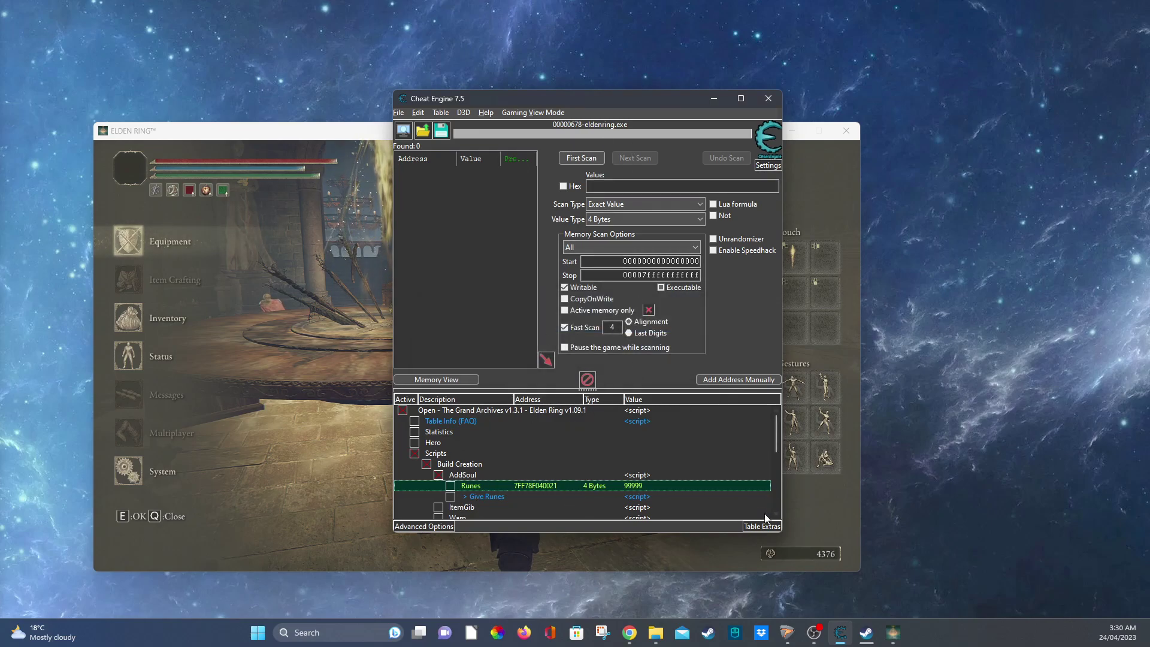
left_click(451, 498)
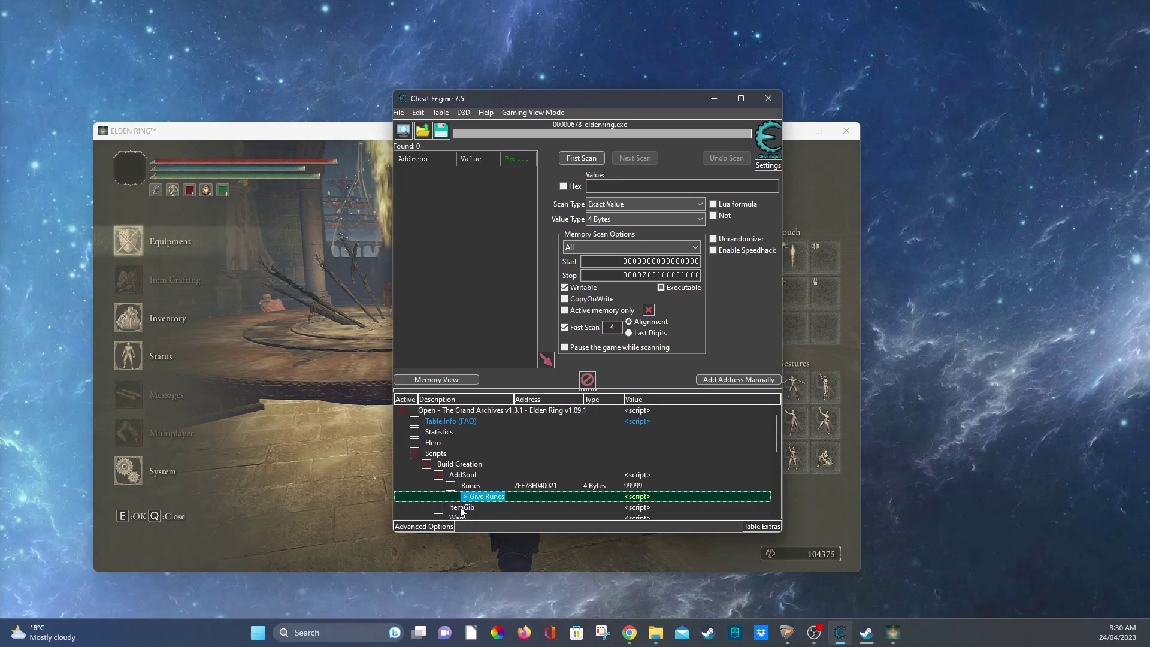
Step: Select and activate the ItemGib entry to reveal its item fields
scroll(555, 452, "down", 1)
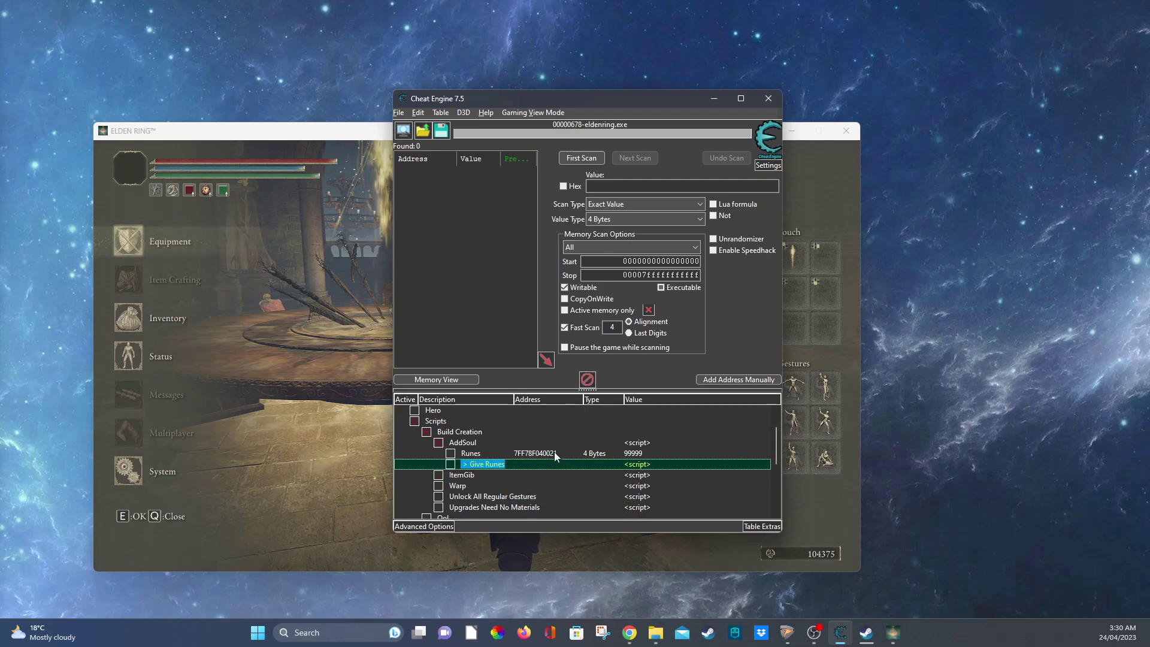
left_click(445, 478)
key("space")
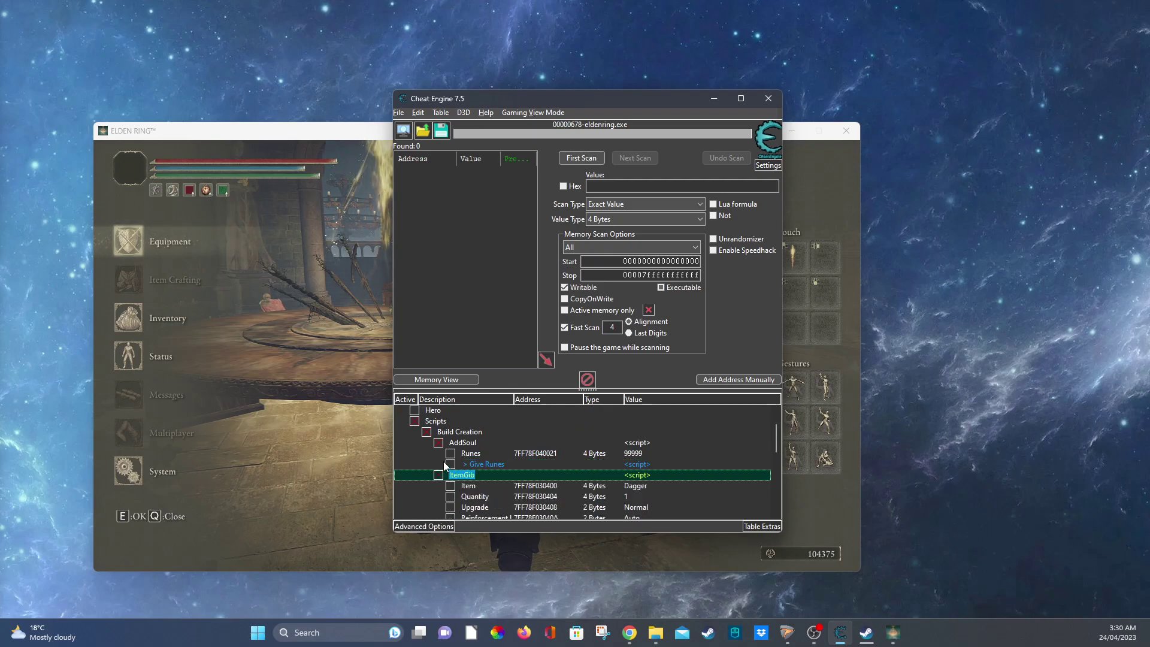
scroll(527, 462, "down", 2)
scroll(543, 456, "up", 2)
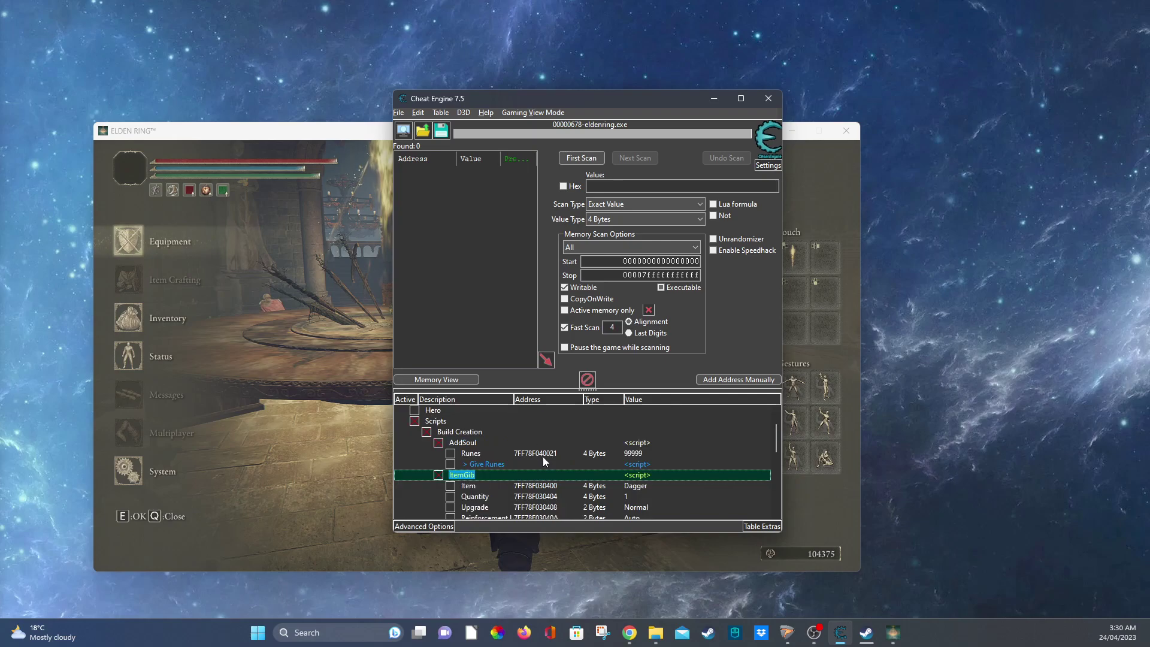
scroll(557, 467, "down", 1)
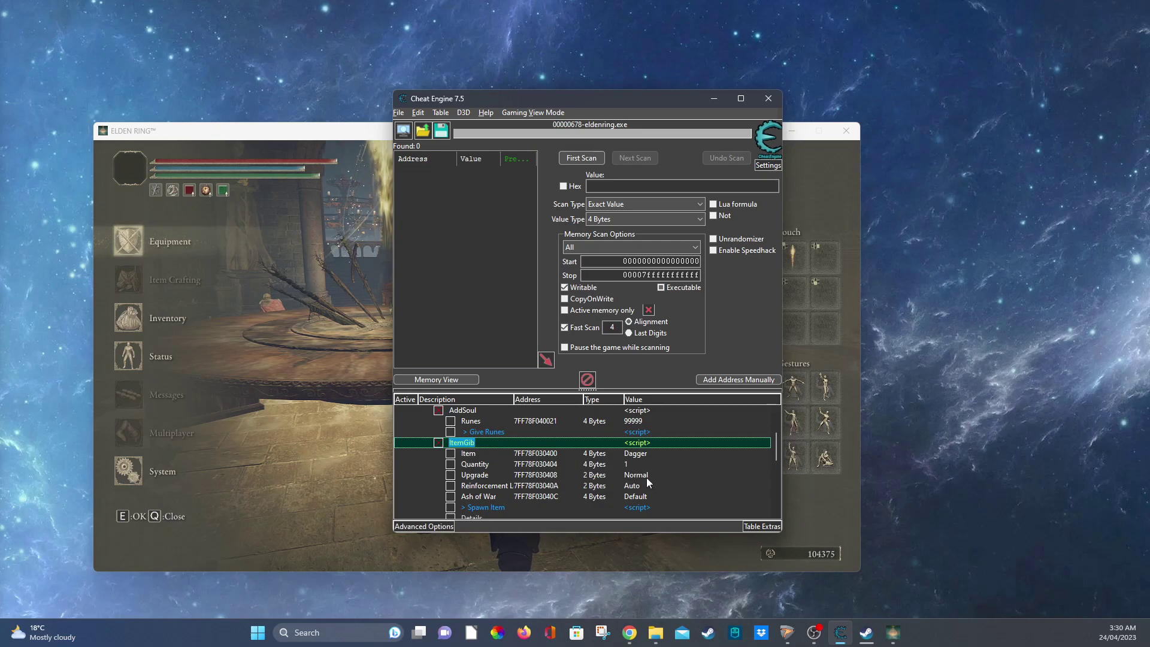
scroll(608, 492, "down", 2)
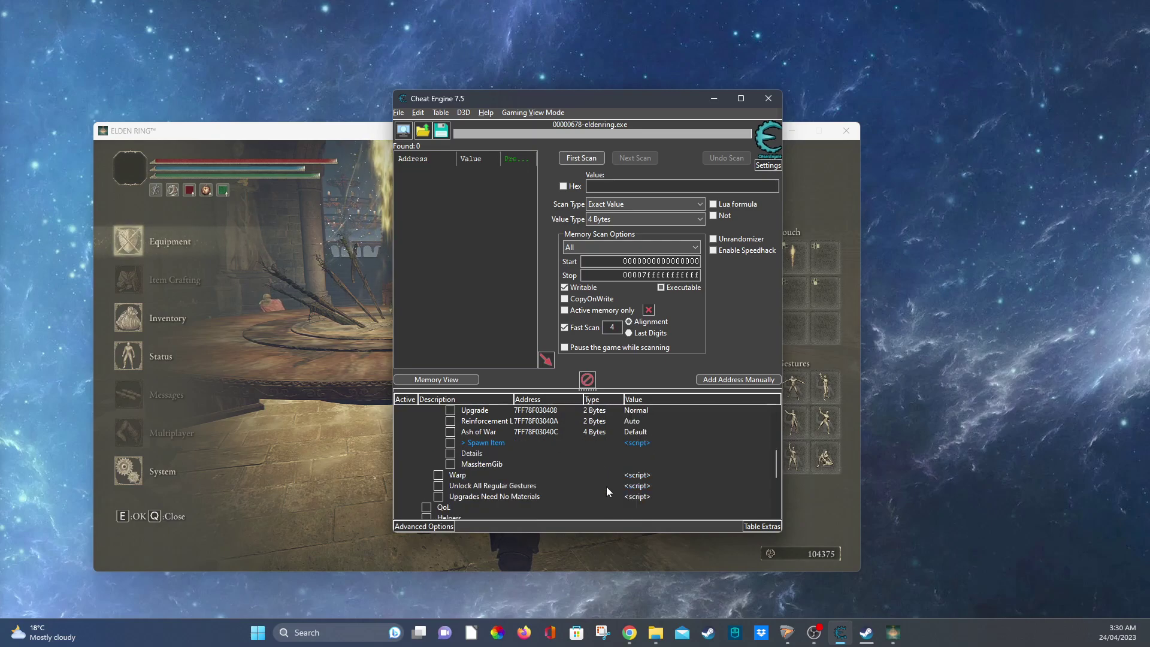
Step: Expand MassItemGib, browse the list, and select the Item row set to Dagger
left_click(442, 466)
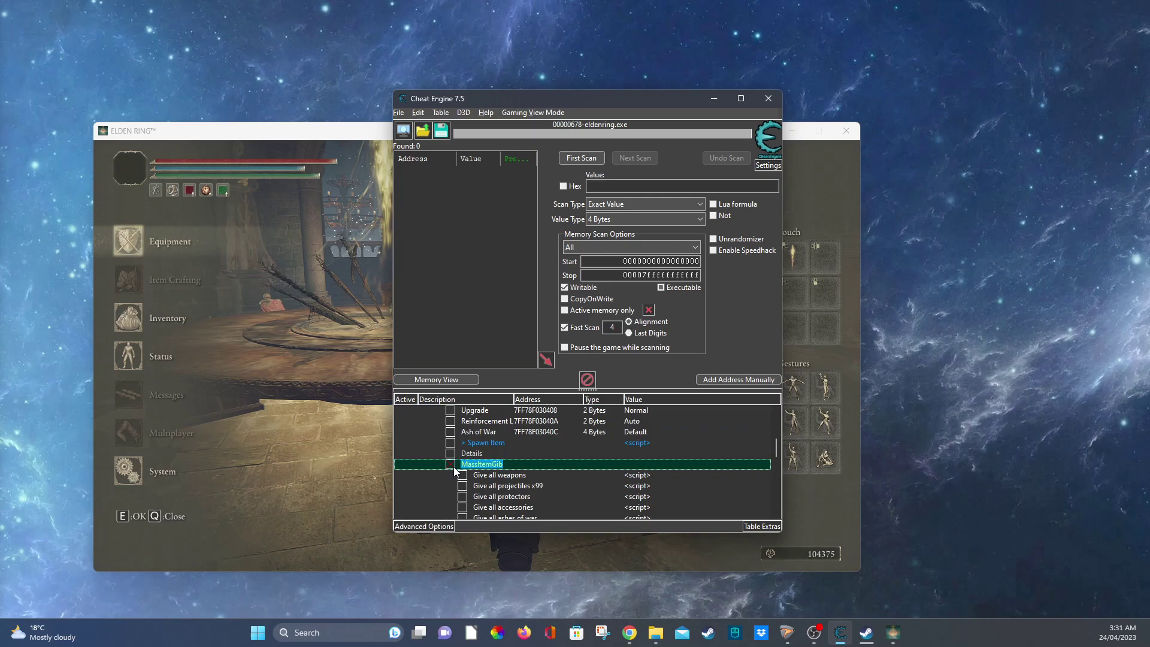
scroll(455, 473, "down", 1)
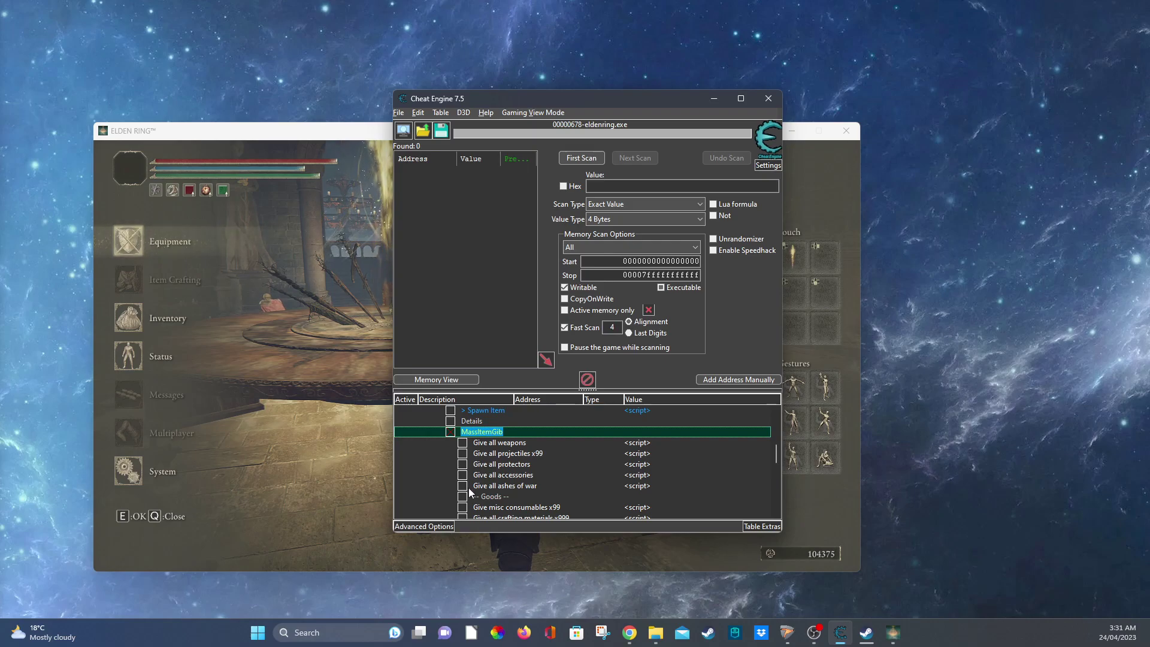
scroll(471, 497, "down", 1)
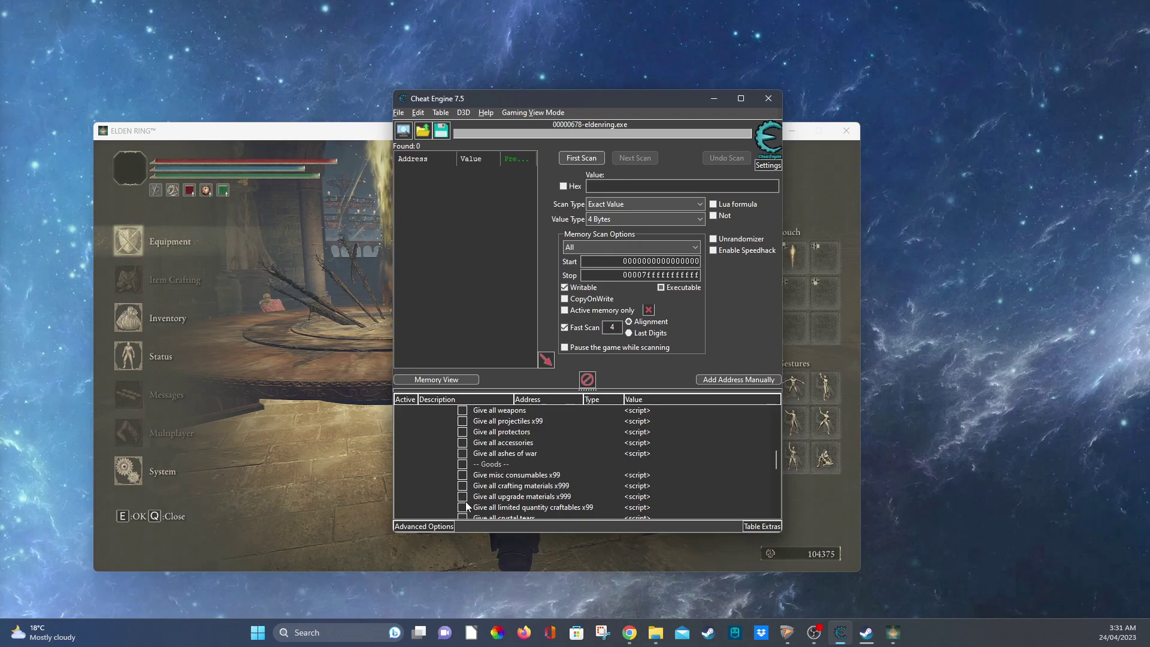
scroll(467, 506, "down", 1)
scroll(458, 498, "down", 2)
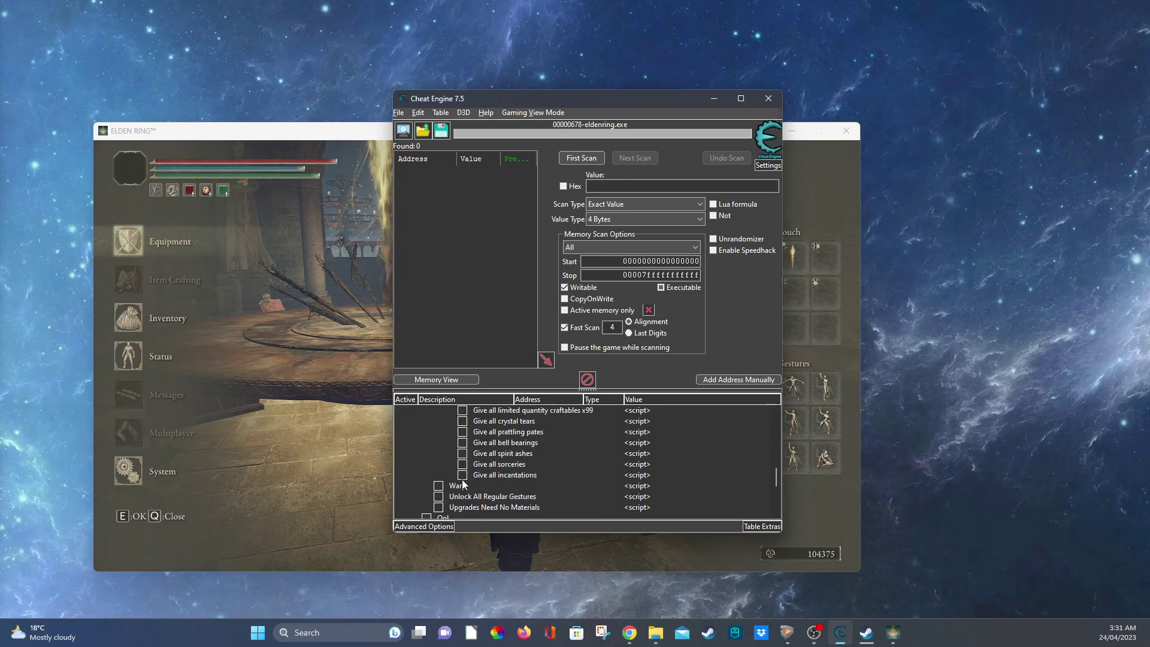
scroll(452, 497, "down", 1)
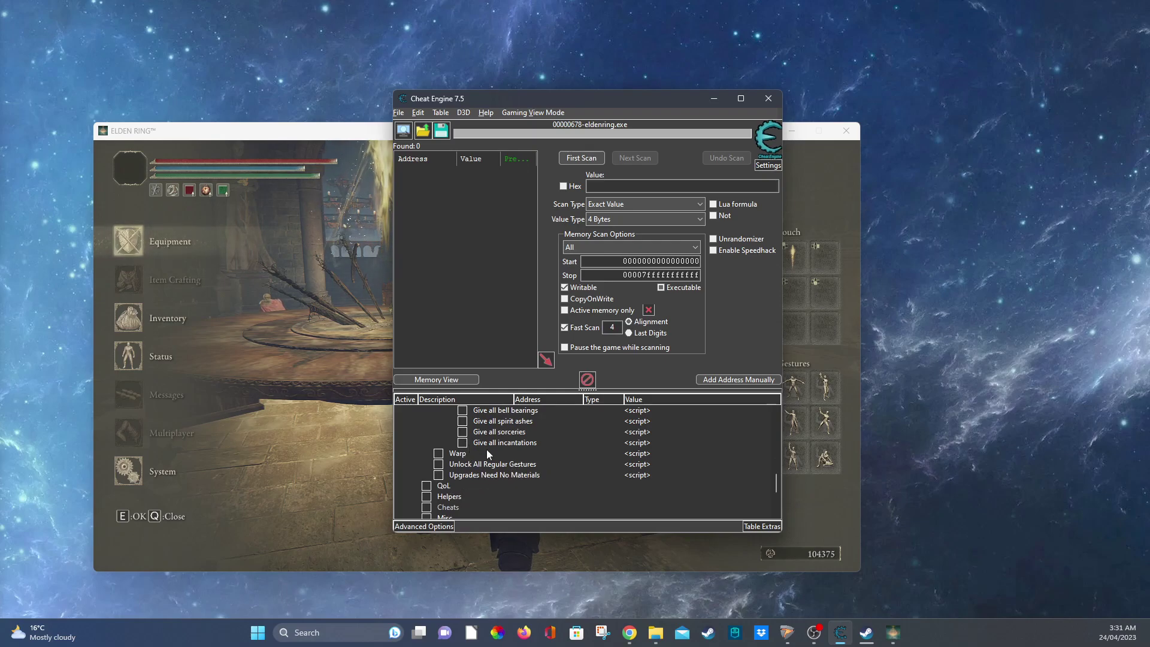
left_click(455, 465)
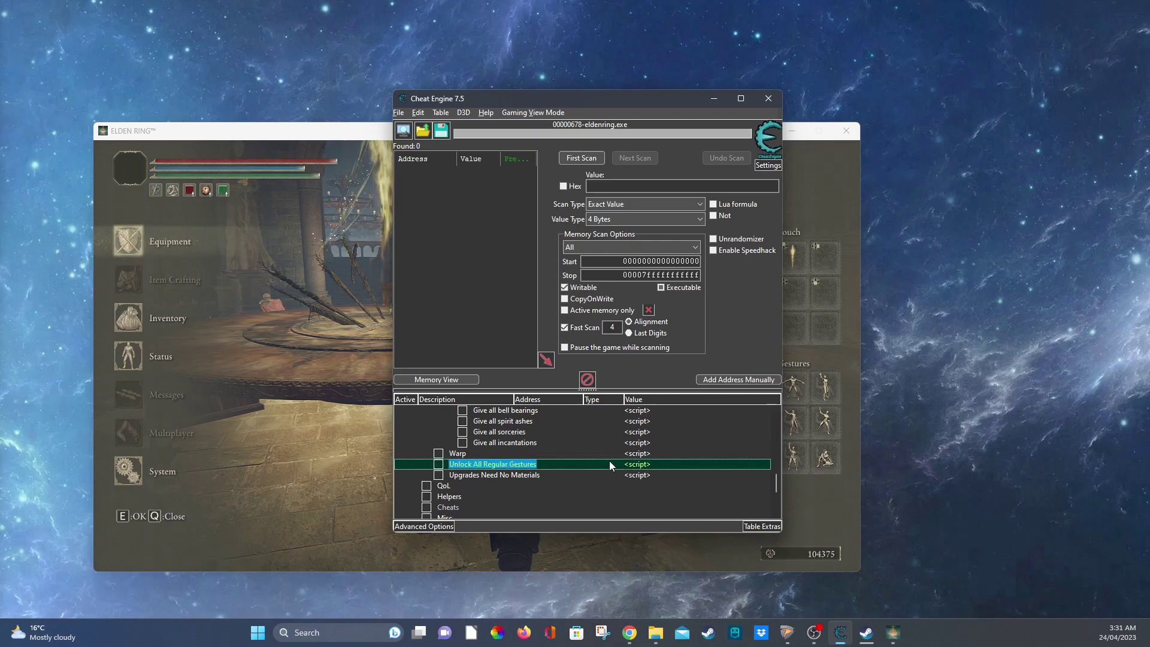
scroll(609, 461, "down", 1)
scroll(609, 461, "up", 5)
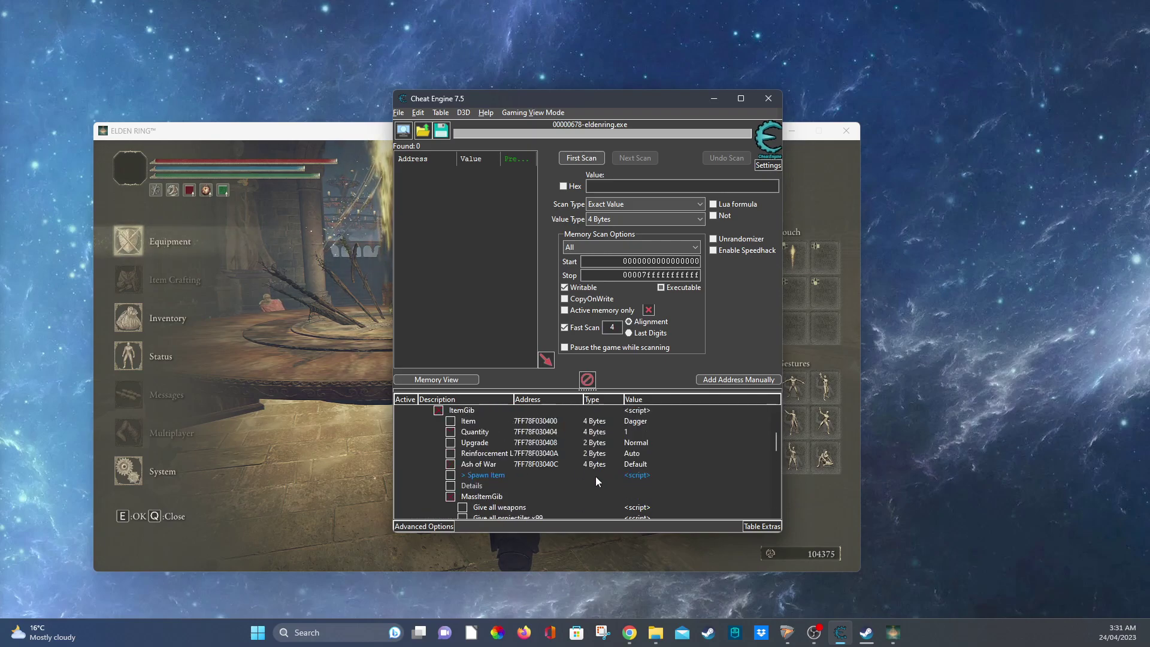
scroll(550, 490, "up", 1)
left_click(636, 456)
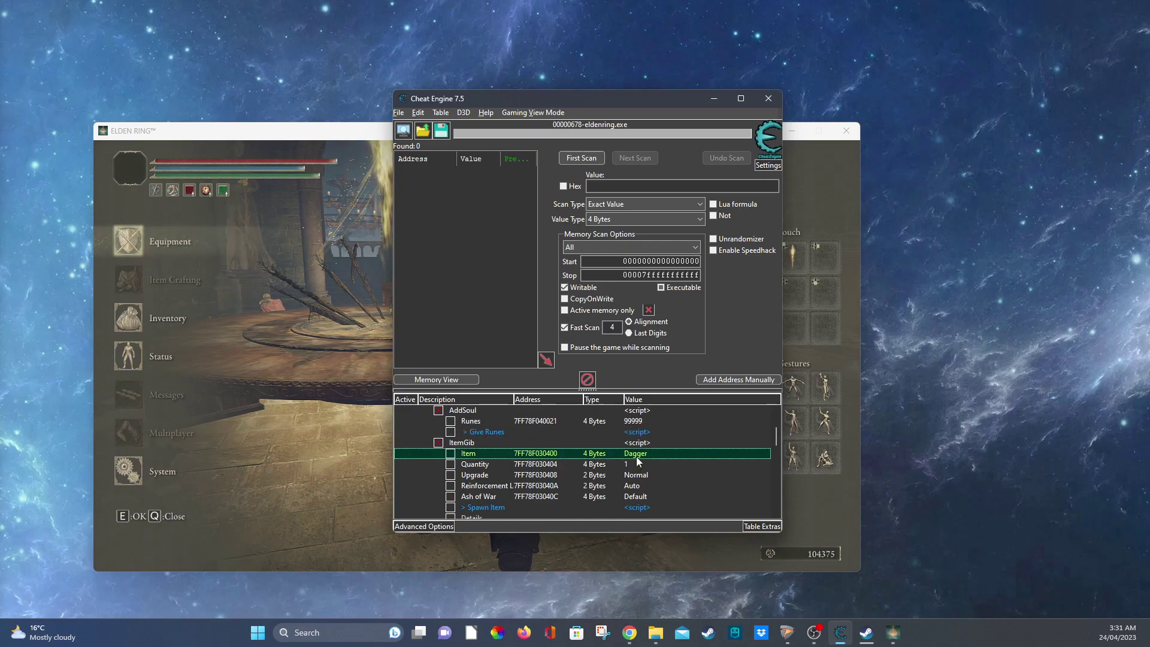
Step: Set the dagger's Ash of War to Spinning Slash
left_click(641, 498)
double_click(641, 497)
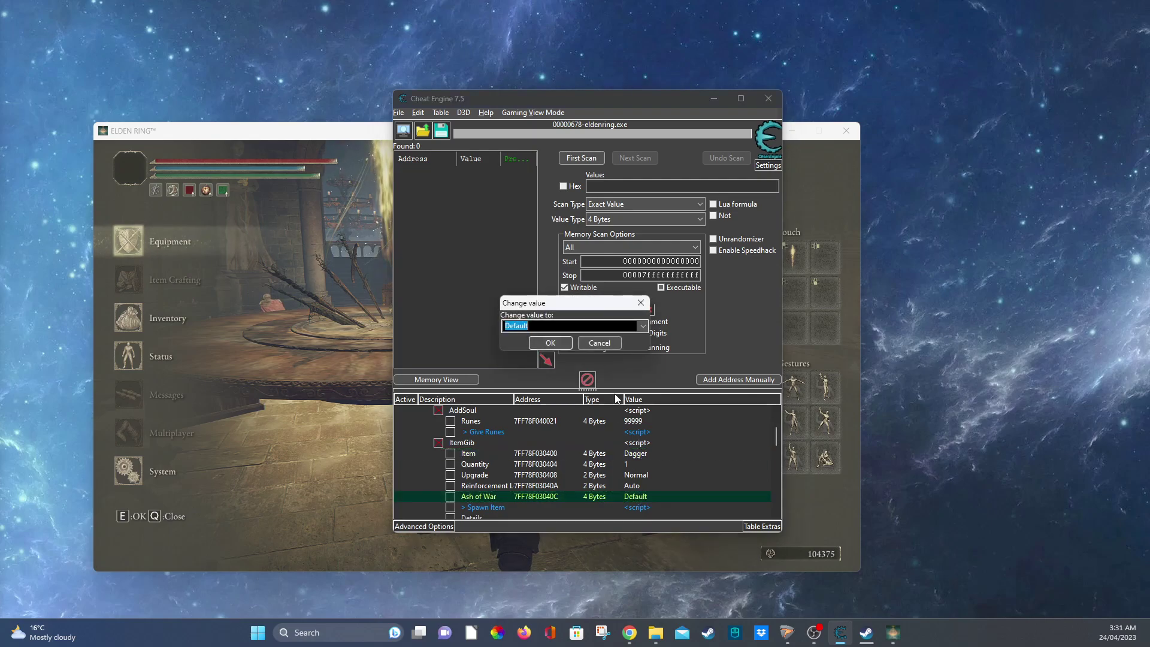
left_click(645, 329)
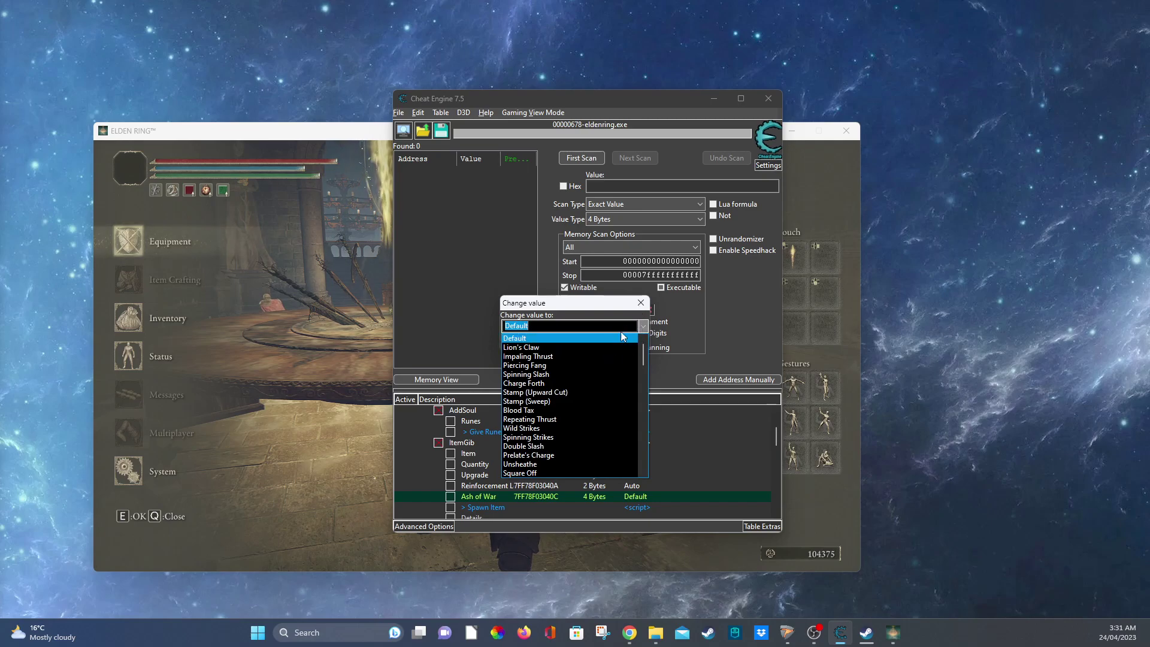
left_click(567, 374)
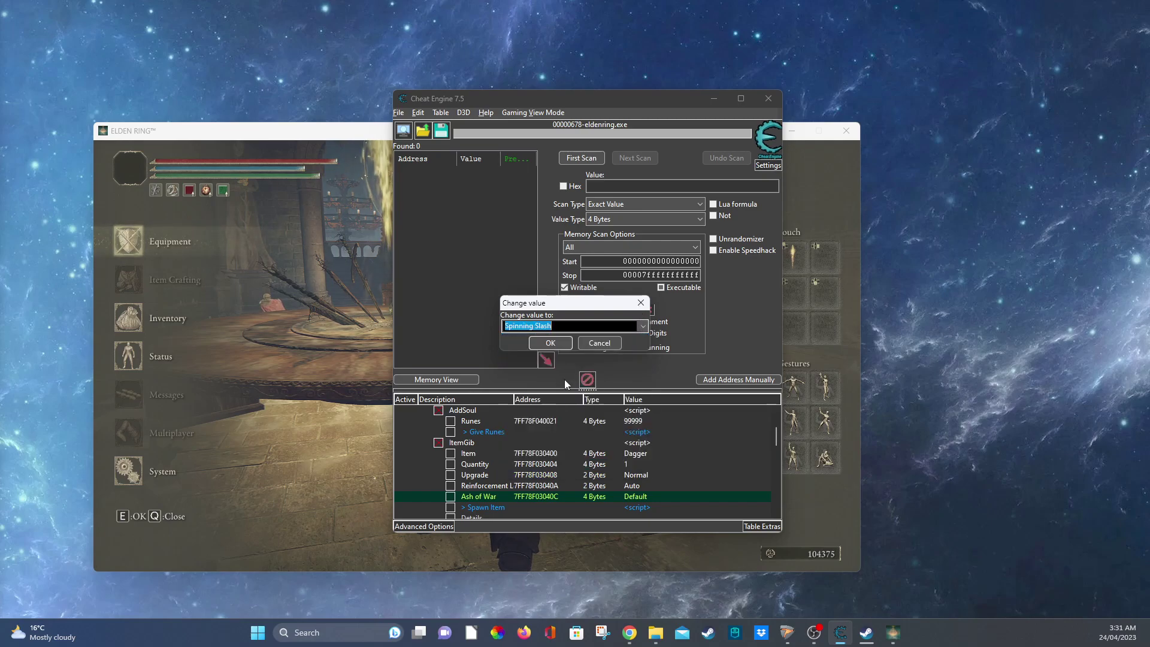
left_click(551, 343)
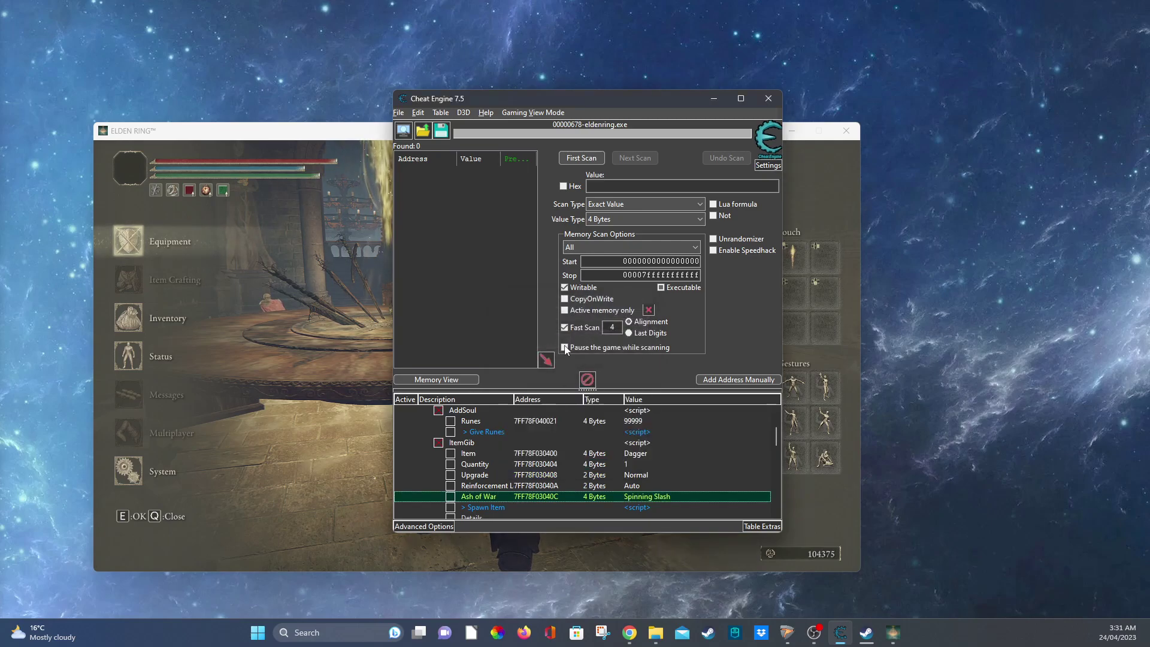
Step: Set the dagger's Reinforcement to +10 | +4
double_click(636, 486)
left_click(607, 325)
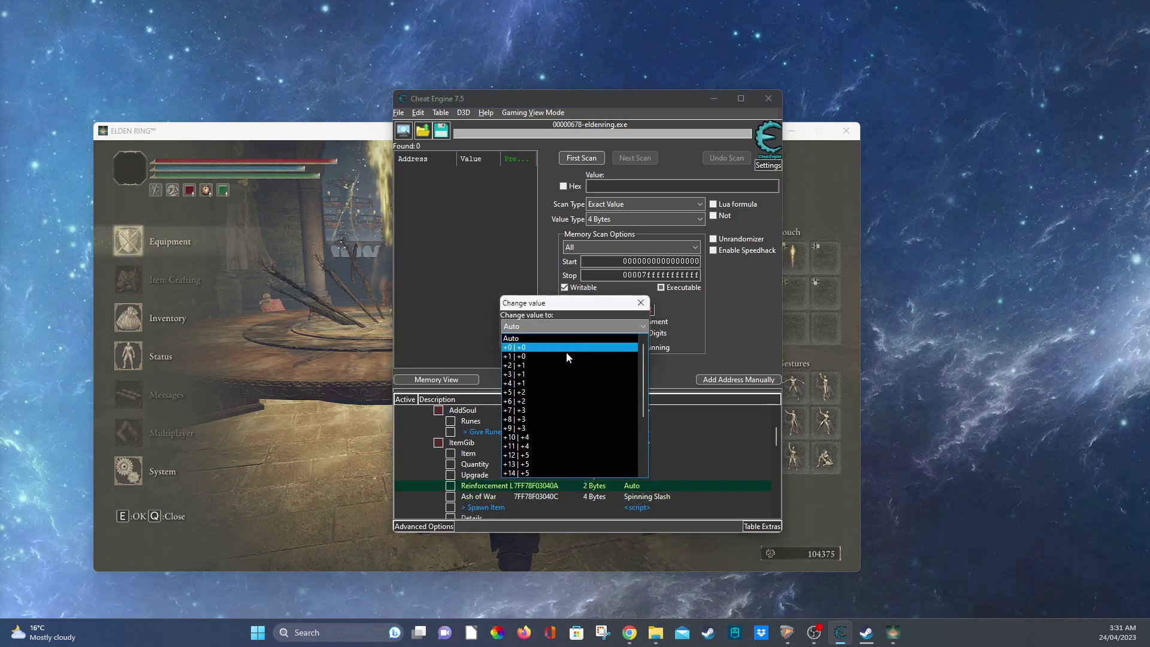
left_click(545, 438)
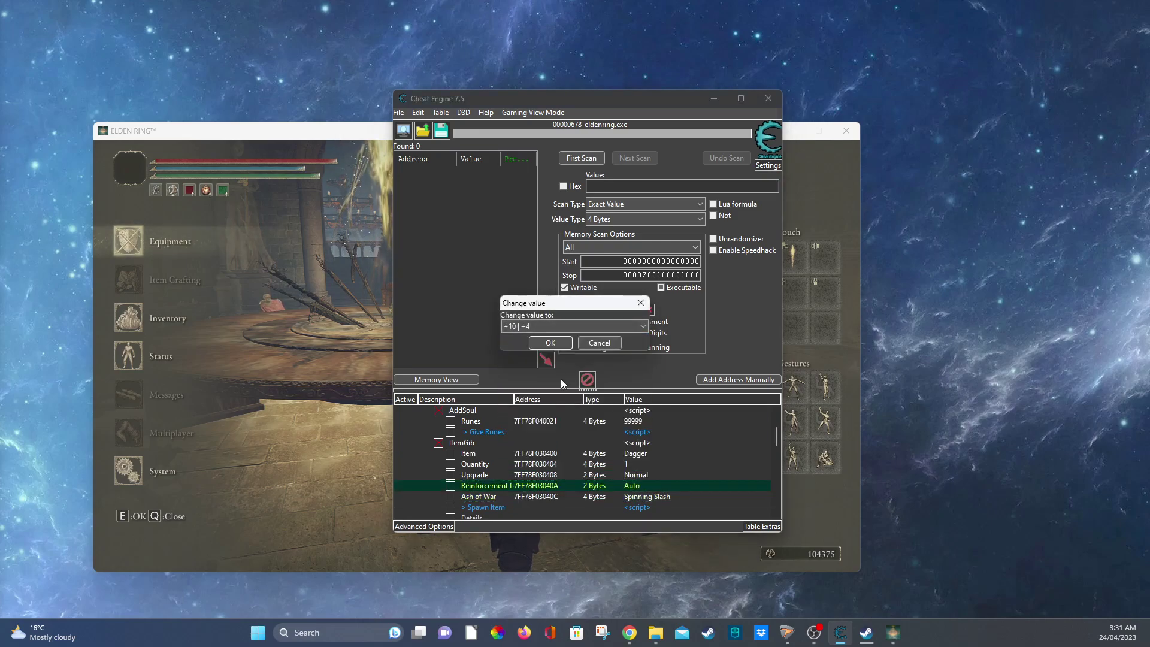
left_click(551, 342)
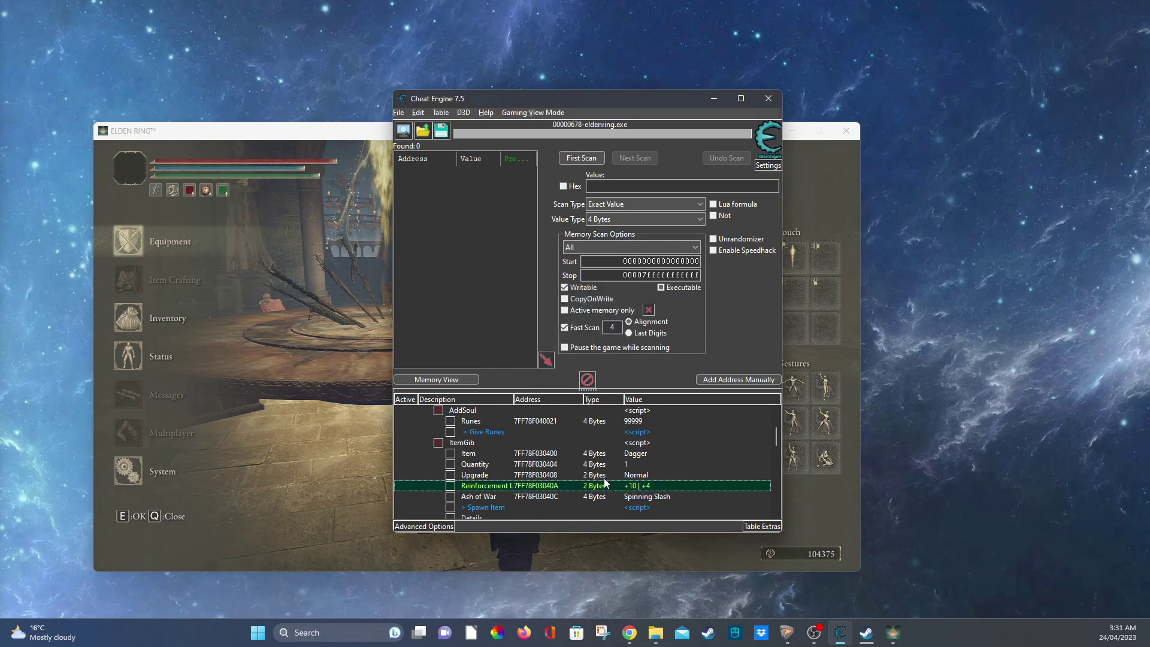
Step: Set the Upgrade affinity to Fire and spawn the Fire Dagger+10
double_click(635, 475)
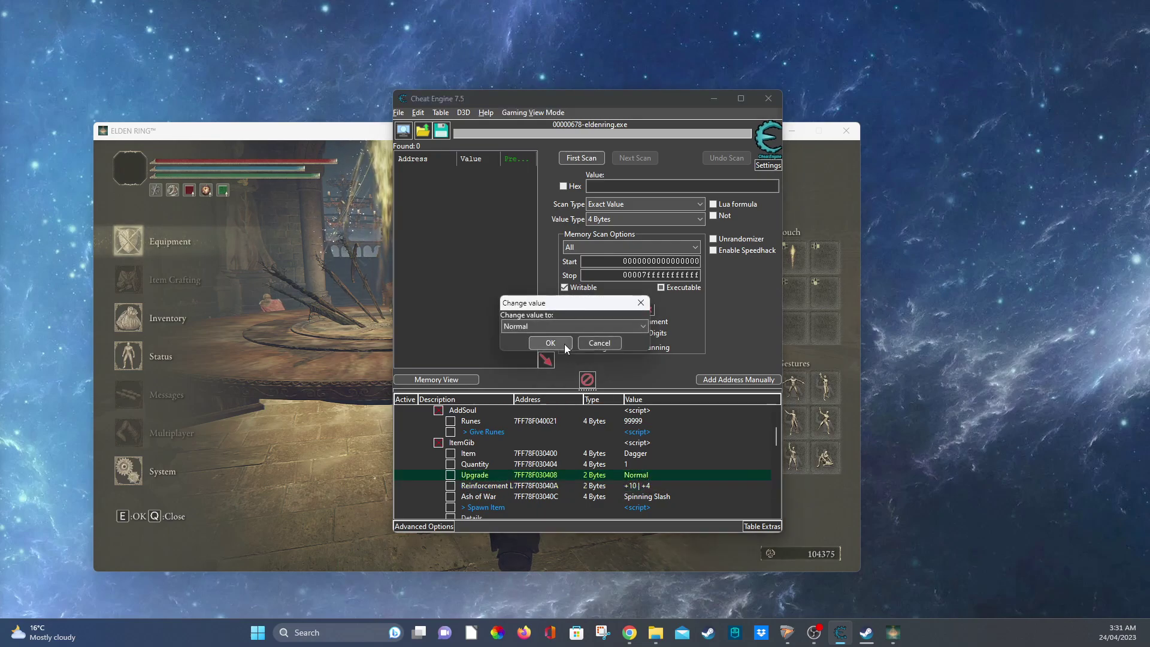
left_click(569, 326)
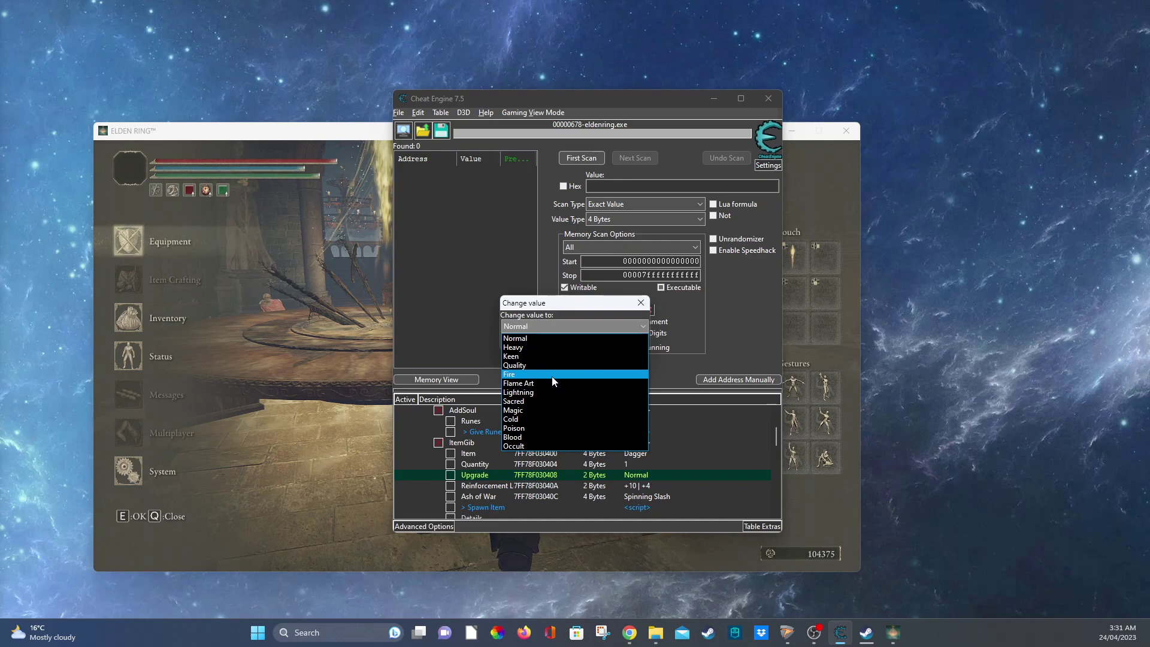
left_click(554, 375)
left_click(563, 347)
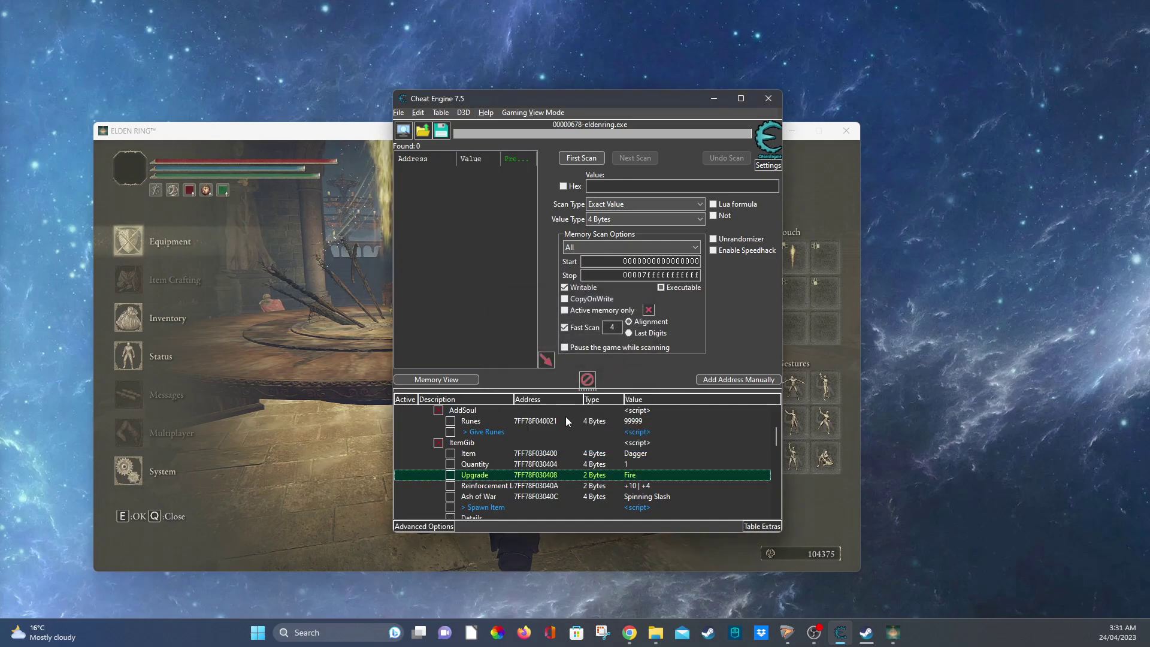
left_click(482, 507)
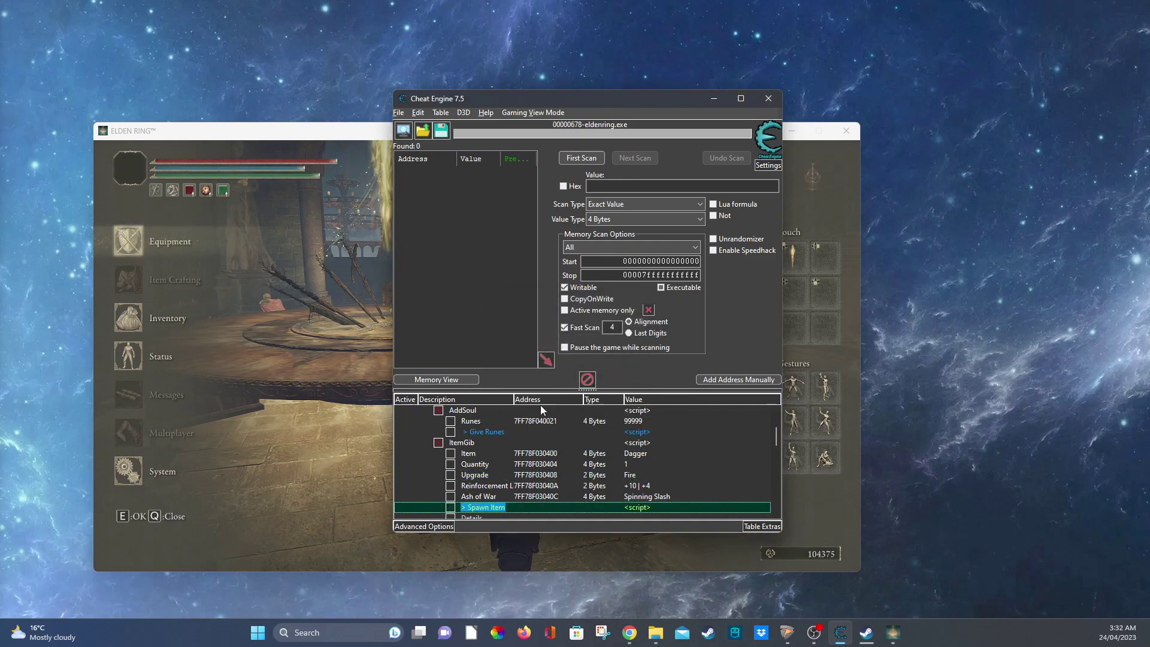
Step: Hide Cheat Engine and find Fire Dagger+10 in the Right Hand Armament 1 list, then resume play
left_click(715, 99)
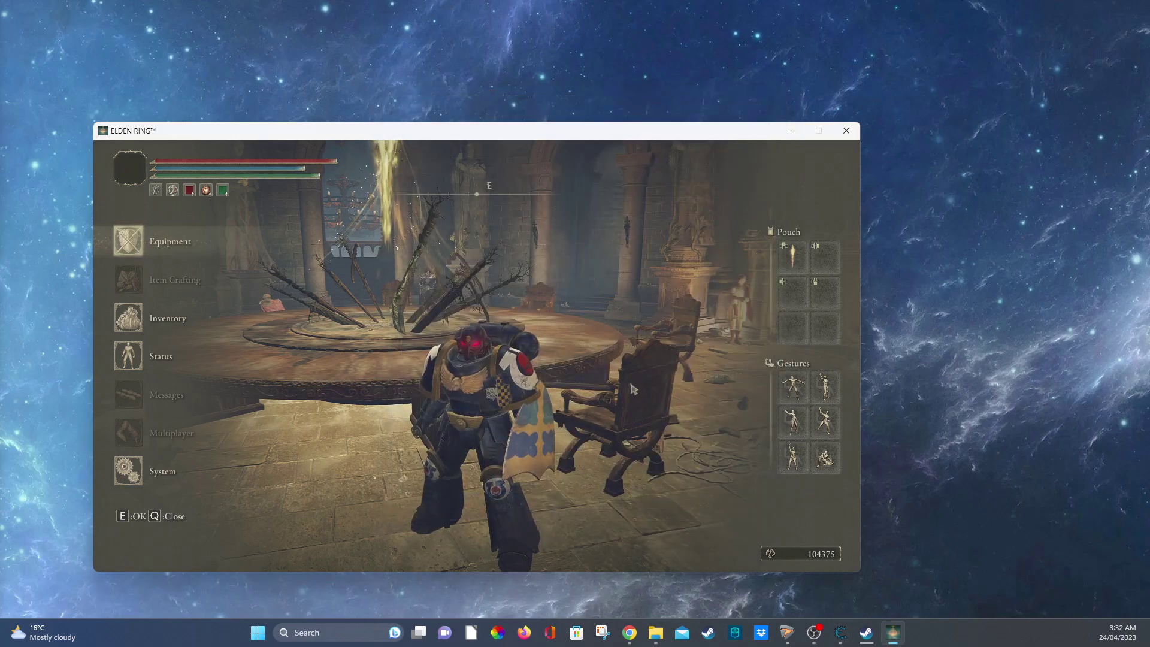
key("q")
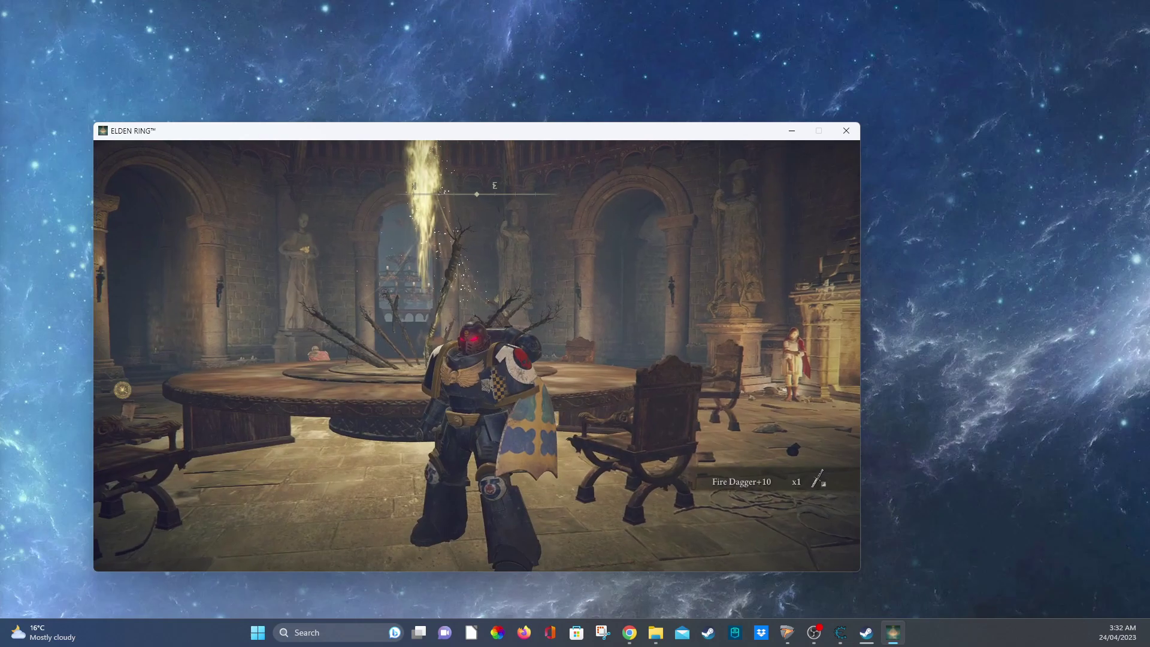
key("Escape")
key("e")
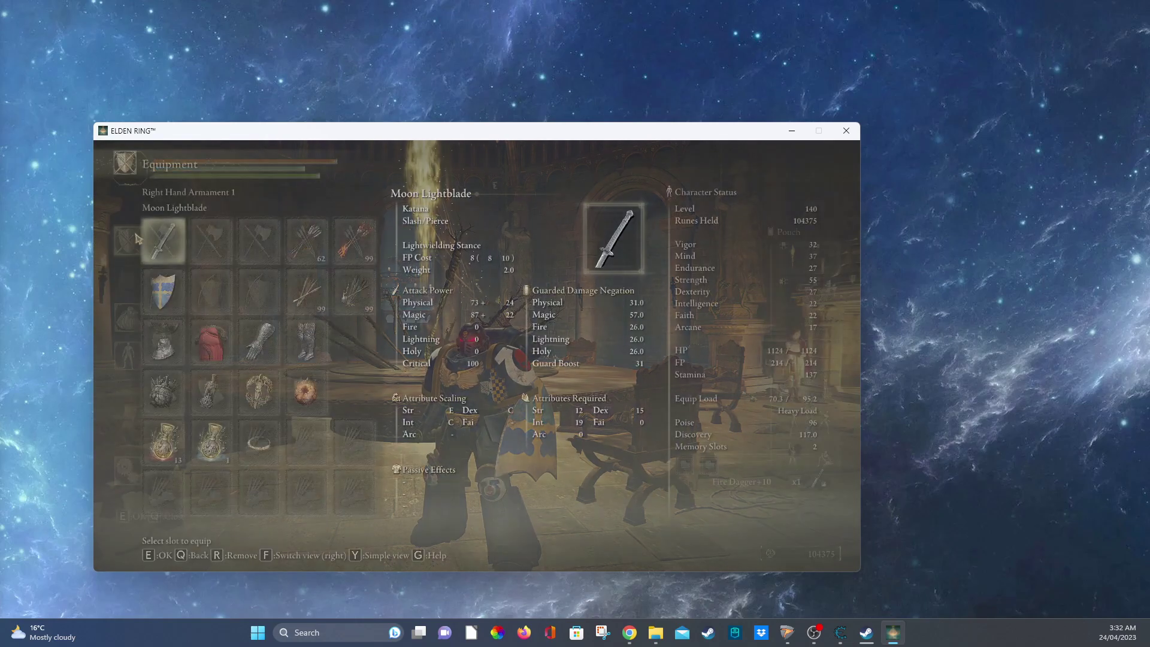
key("e")
key("c")
key("c")
key("c")
key("c")
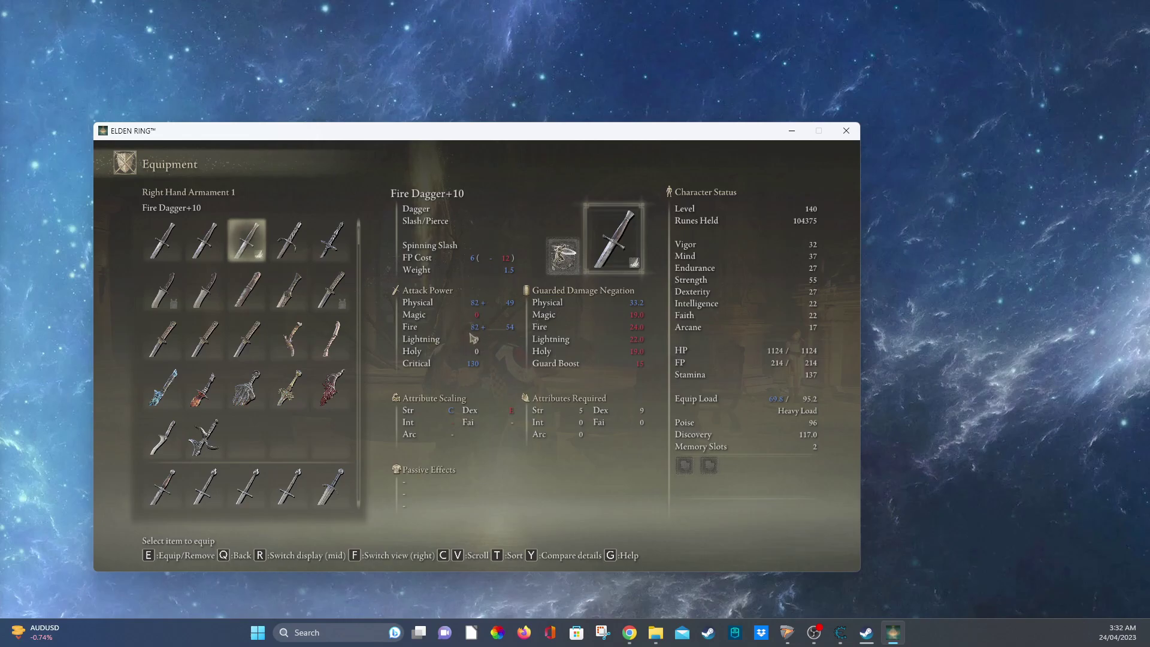
key("Escape")
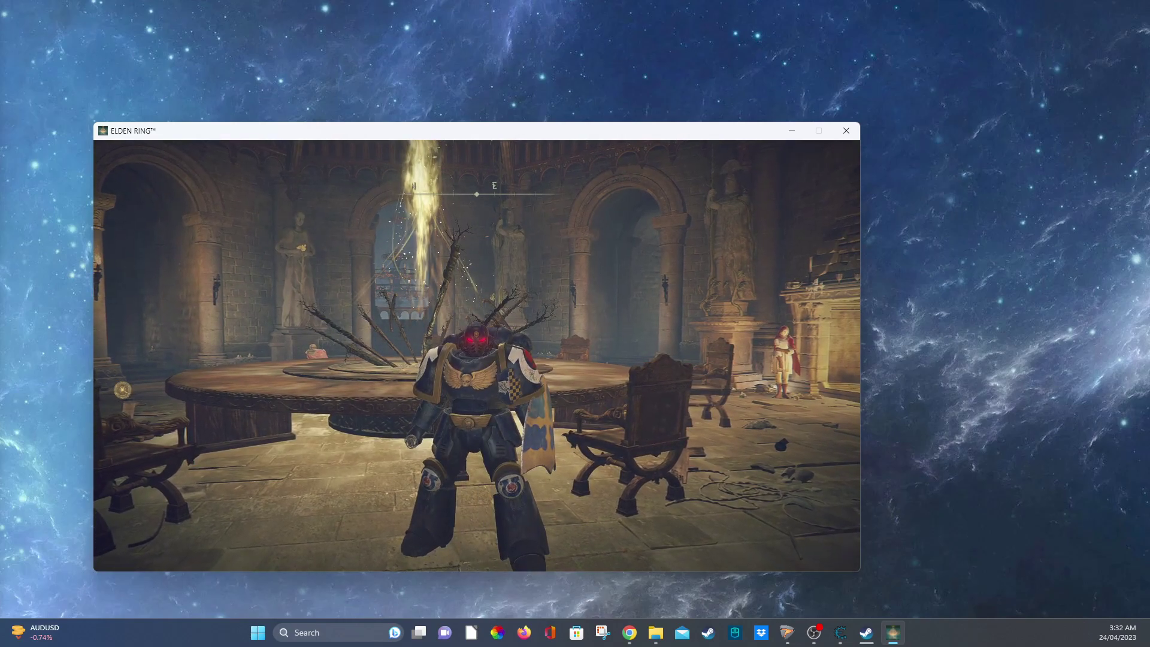
key("super")
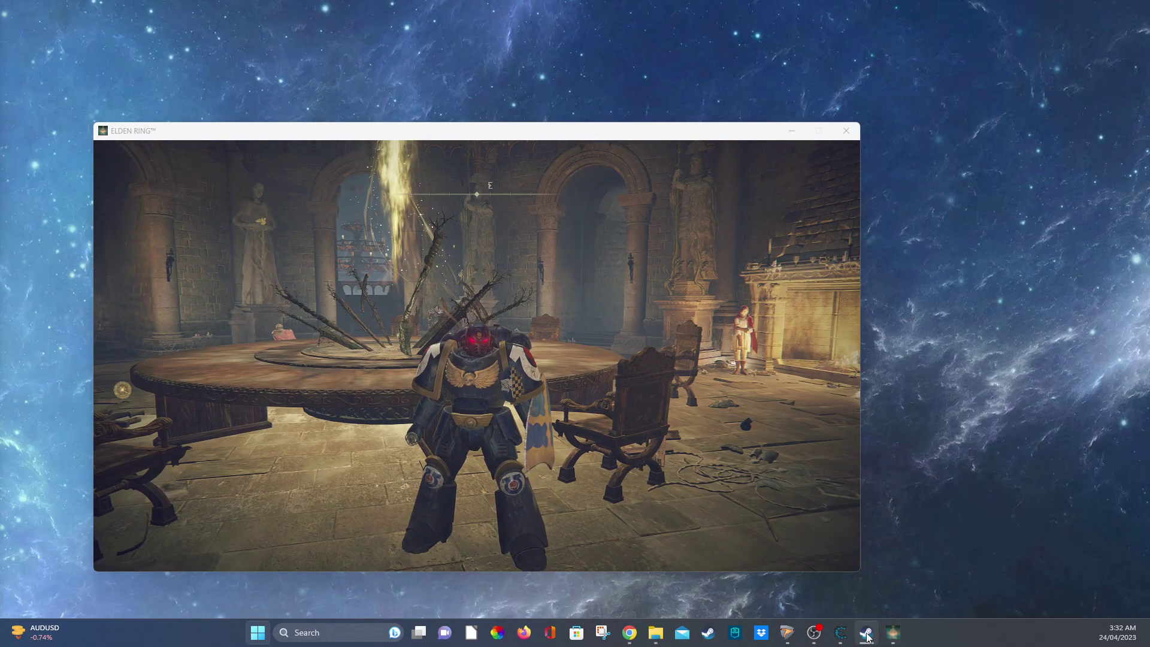
Step: Expand Event Flags to show Unlock all Graces, Whetblades, Cookbooks, Maps and Summoning Pools
left_click(840, 633)
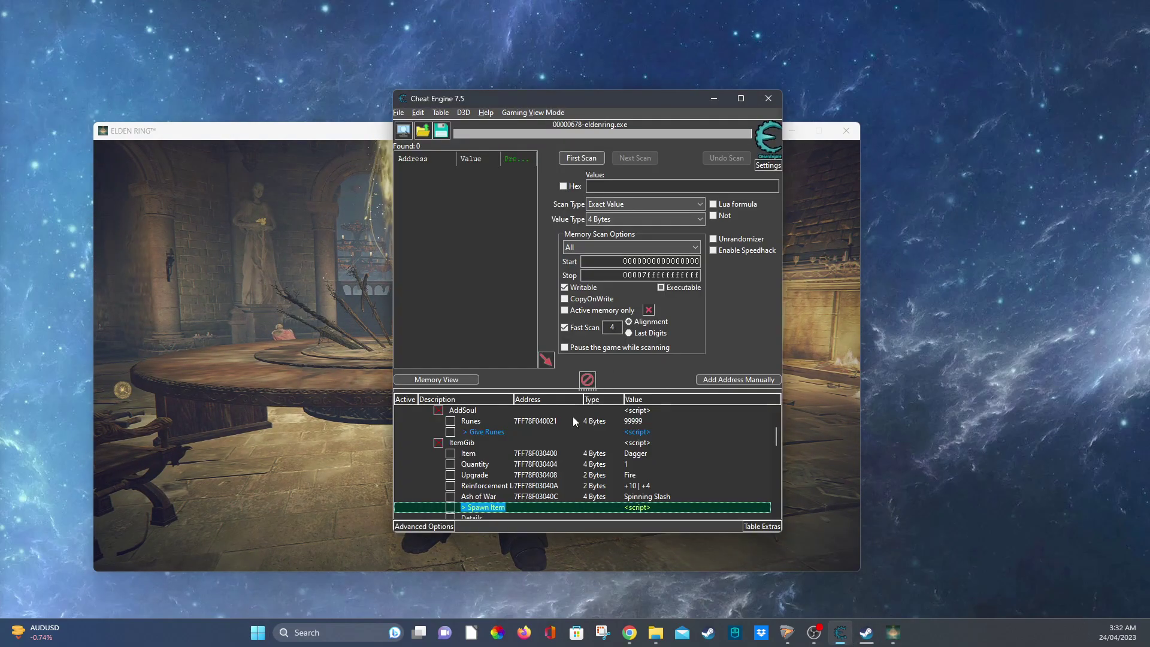
scroll(574, 477, "down", 8)
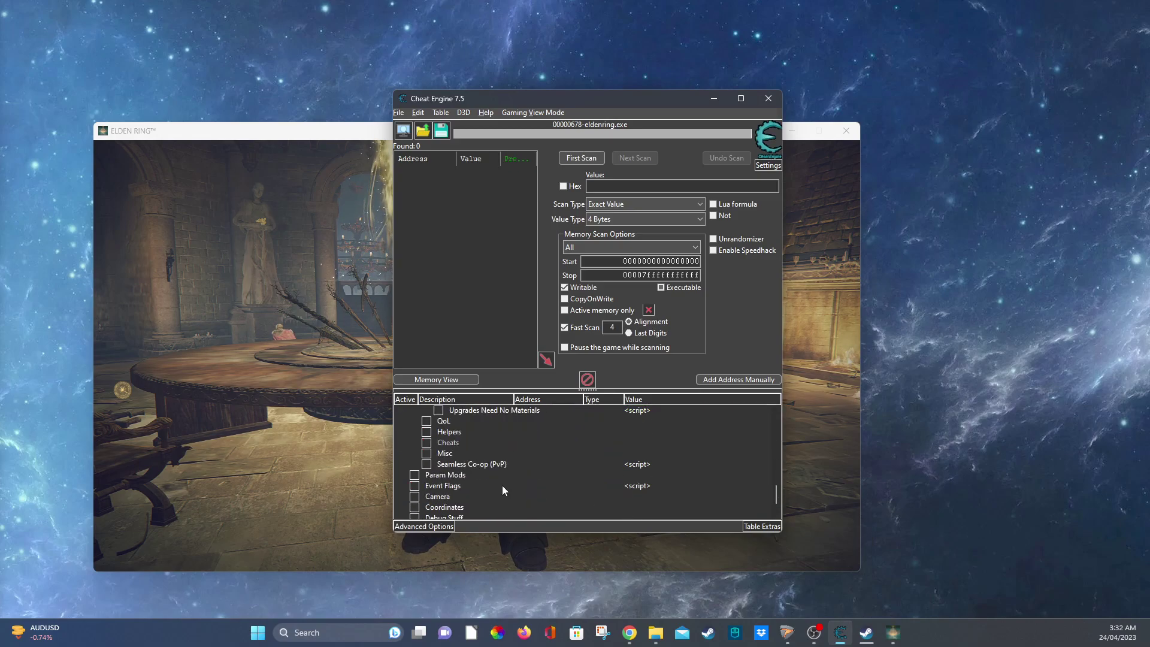
left_click(459, 483)
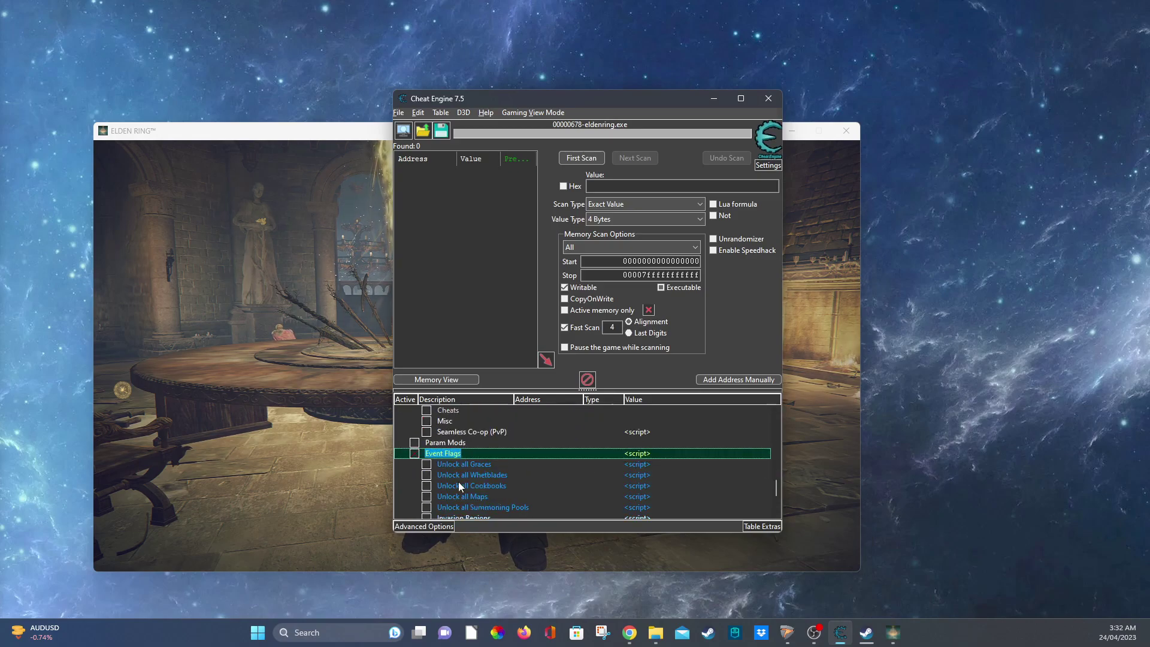
scroll(459, 484, "down", 1)
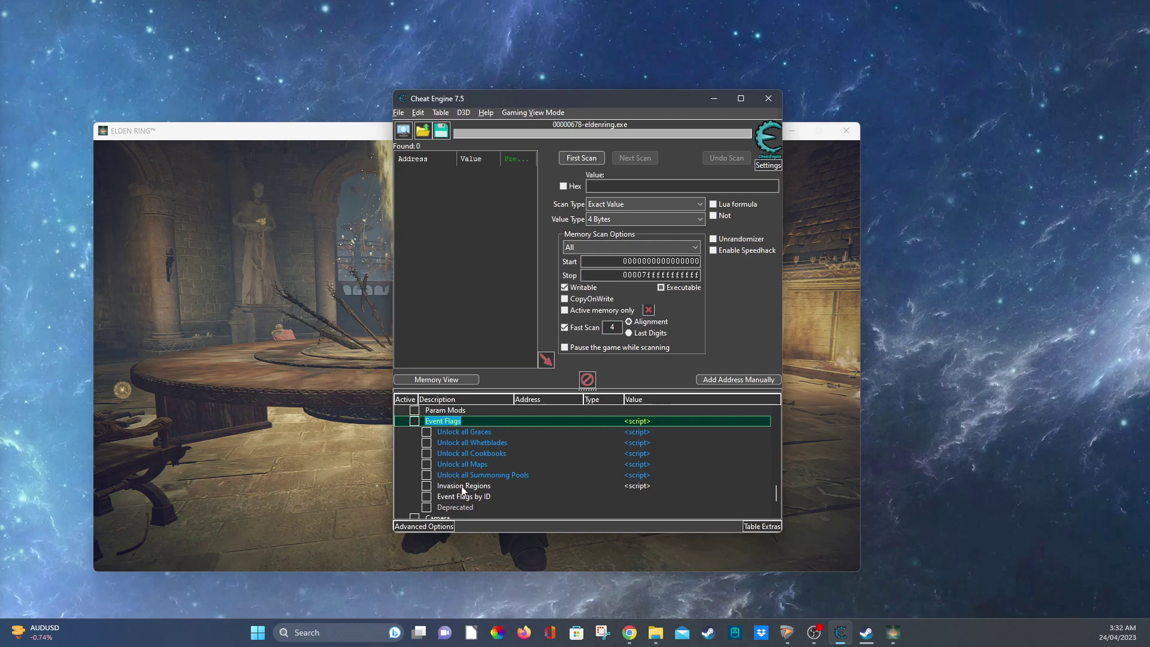
scroll(509, 485, "up", 1)
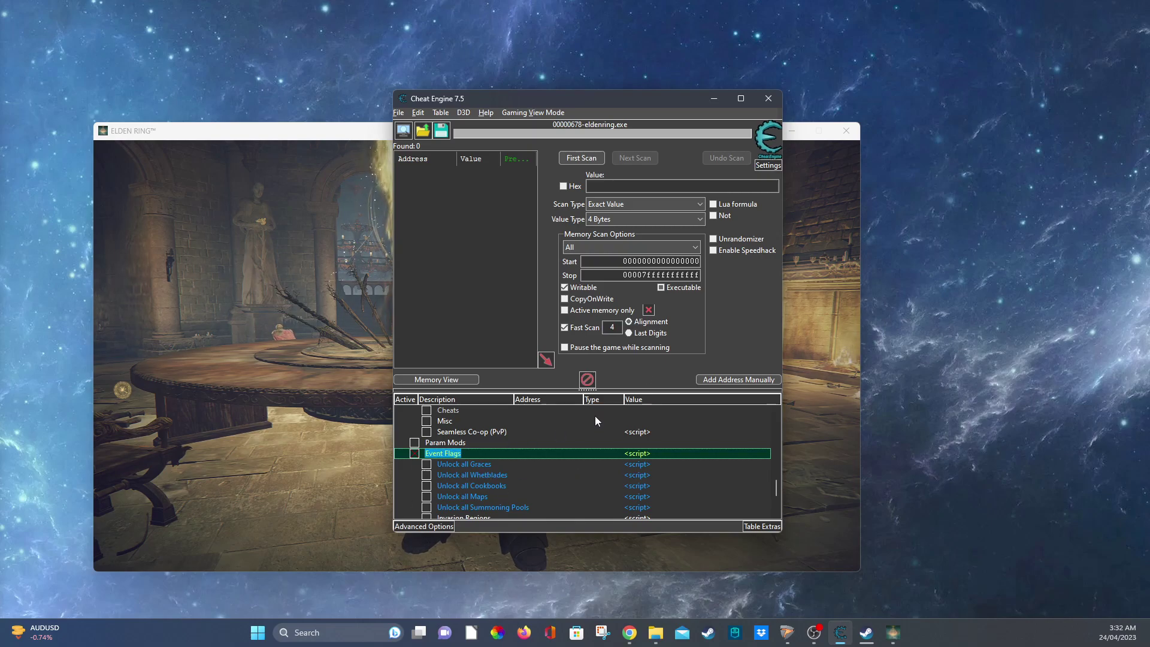
Step: Hide Cheat Engine, leaving Elden Ring showing the character in Roundtable Hold
left_click(713, 100)
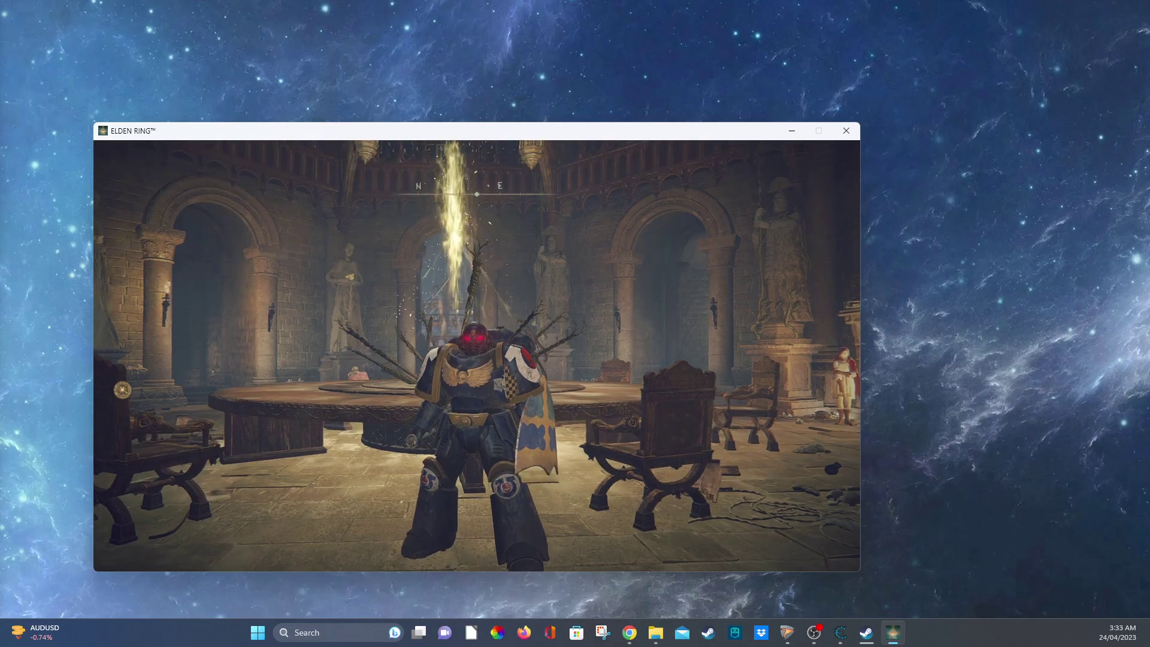
key("super")
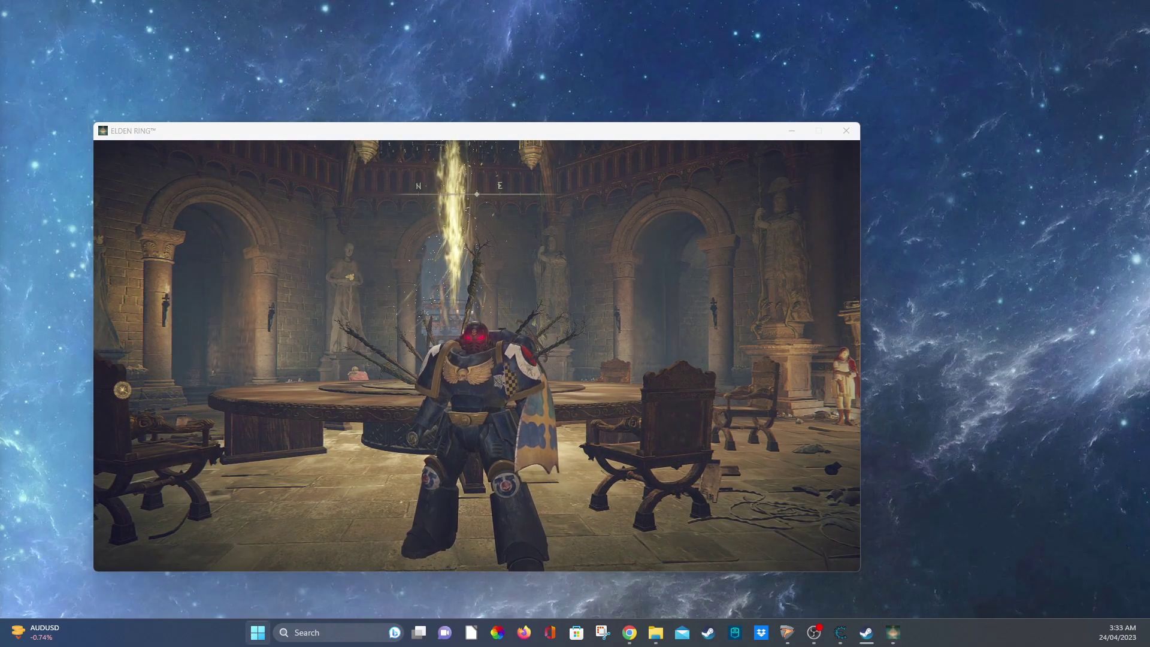